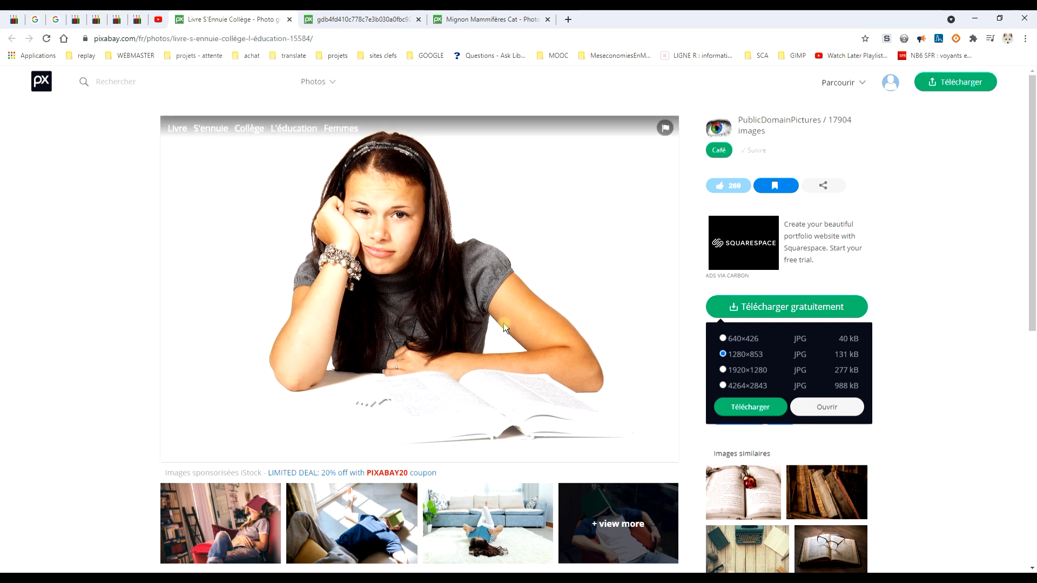
Open the 1280×853 version of the bored student photo in the browser and copy the image.
left_click(812, 307)
left_click(812, 307)
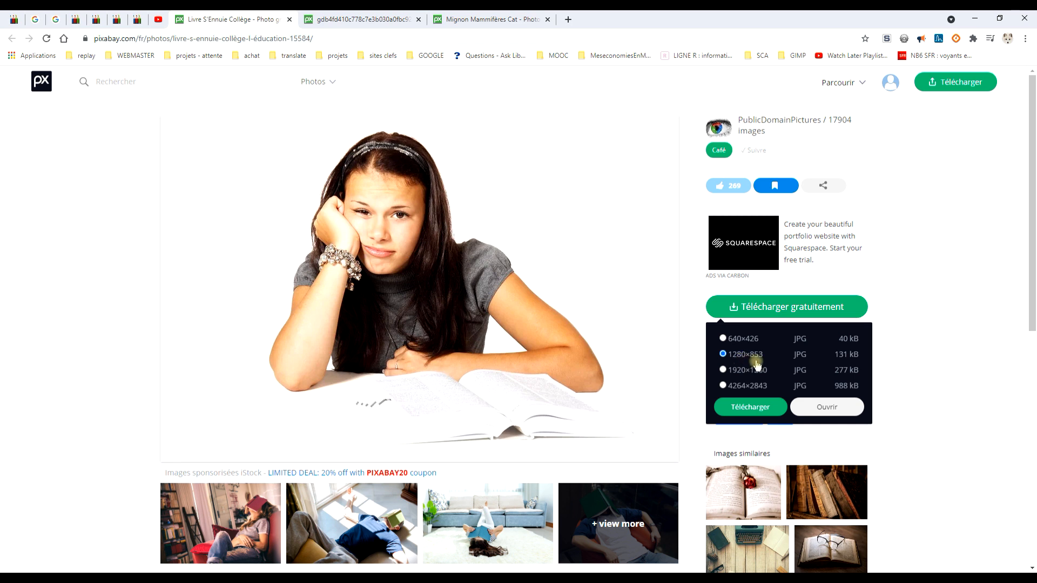
left_click(836, 409)
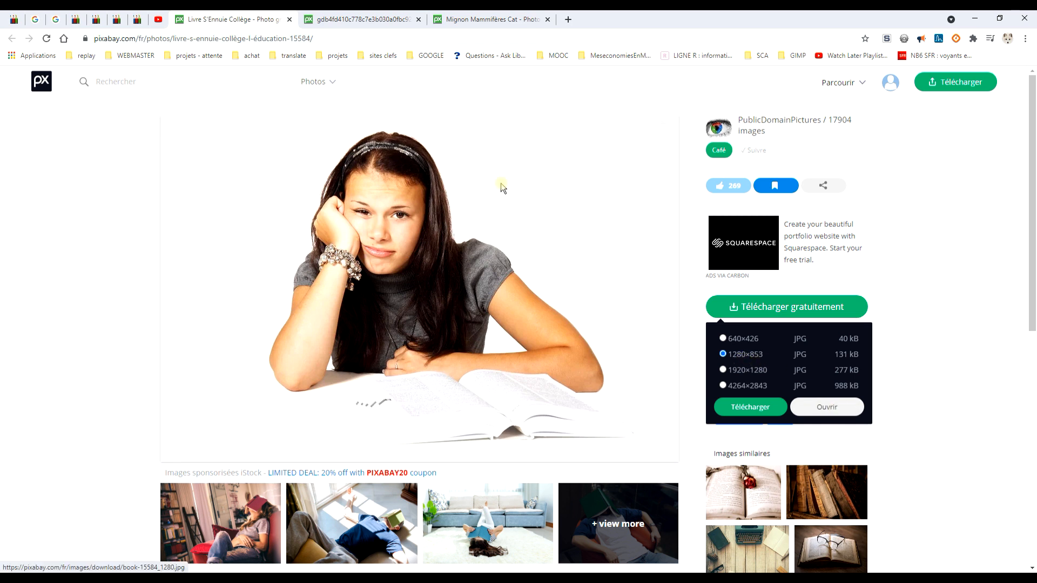
left_click(369, 20)
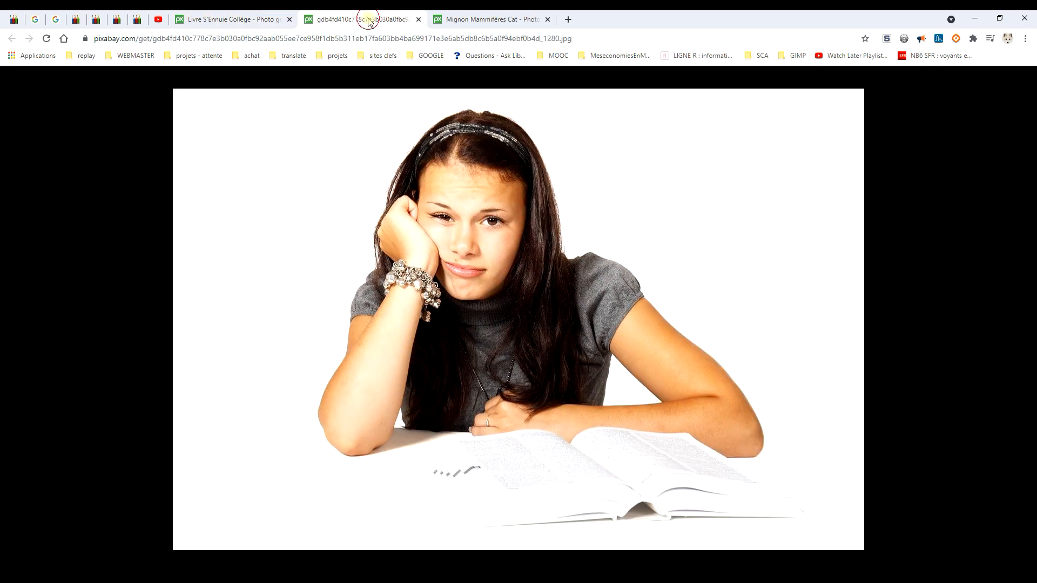
right_click(480, 196)
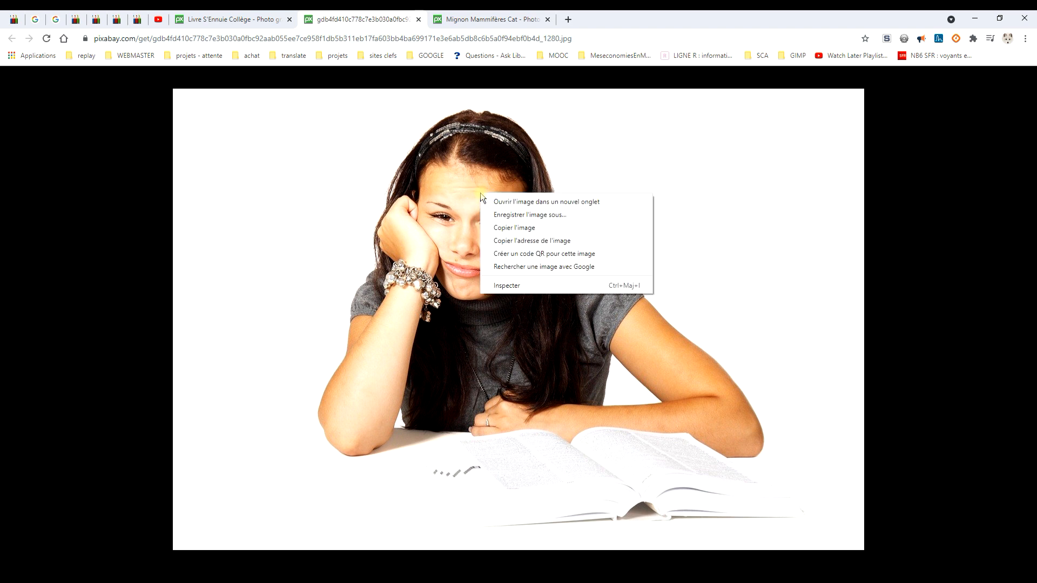
left_click(522, 233)
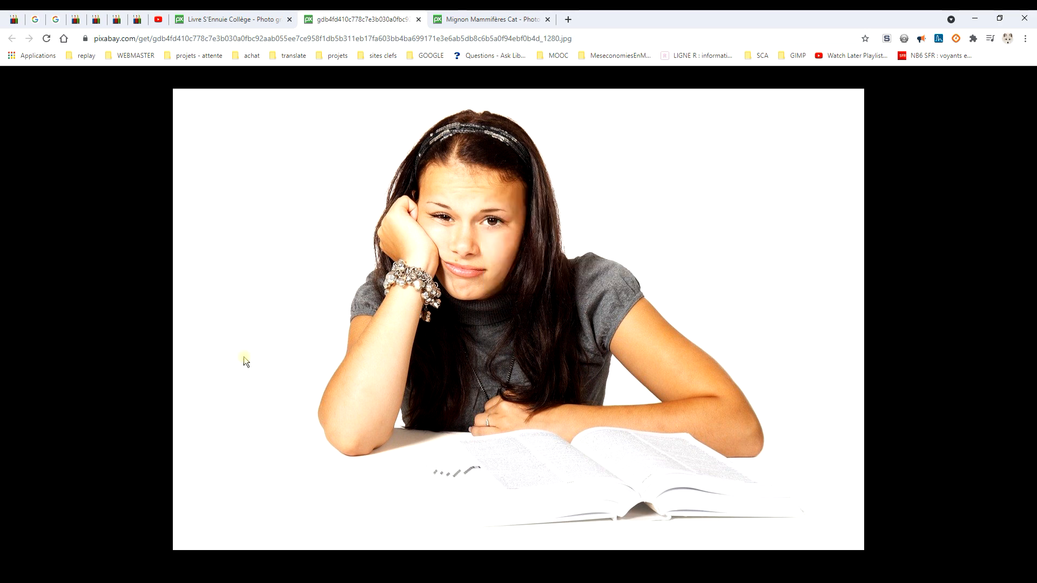
Switch to GIMP and paste the copied photo as a new image.
left_click(190, 561)
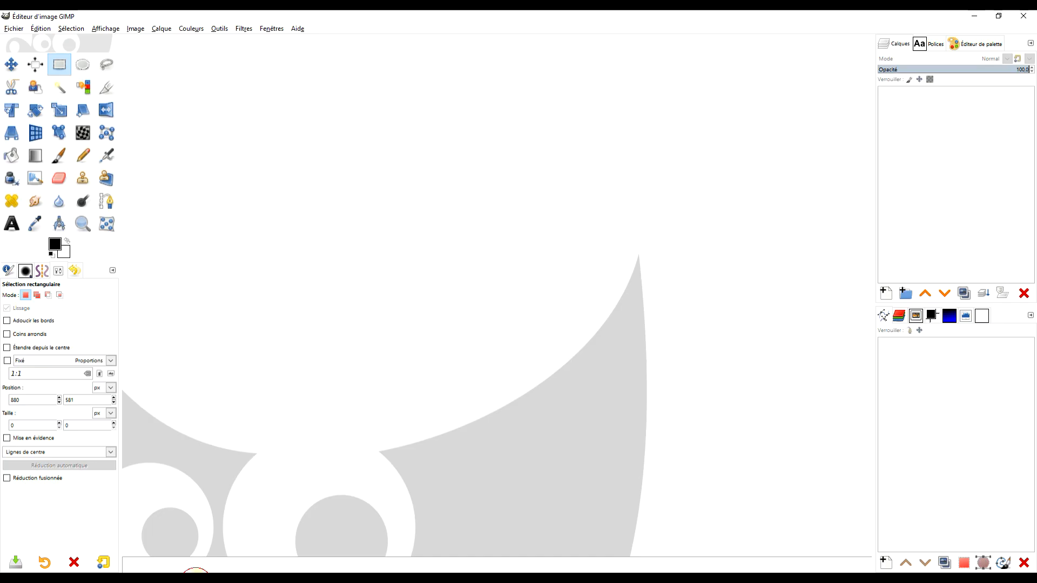
left_click(41, 29)
mouse_move(87, 160)
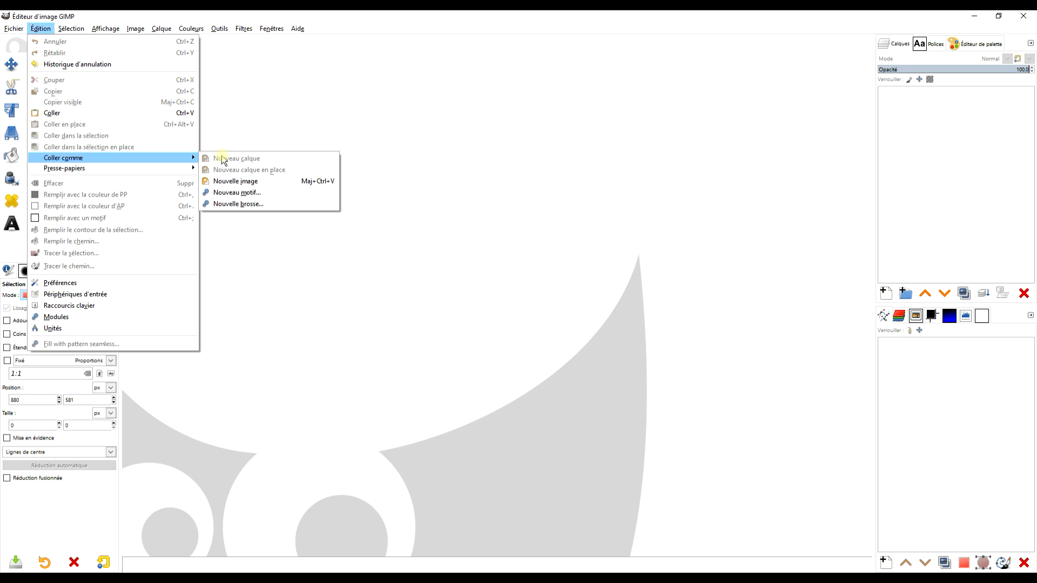
left_click(254, 184)
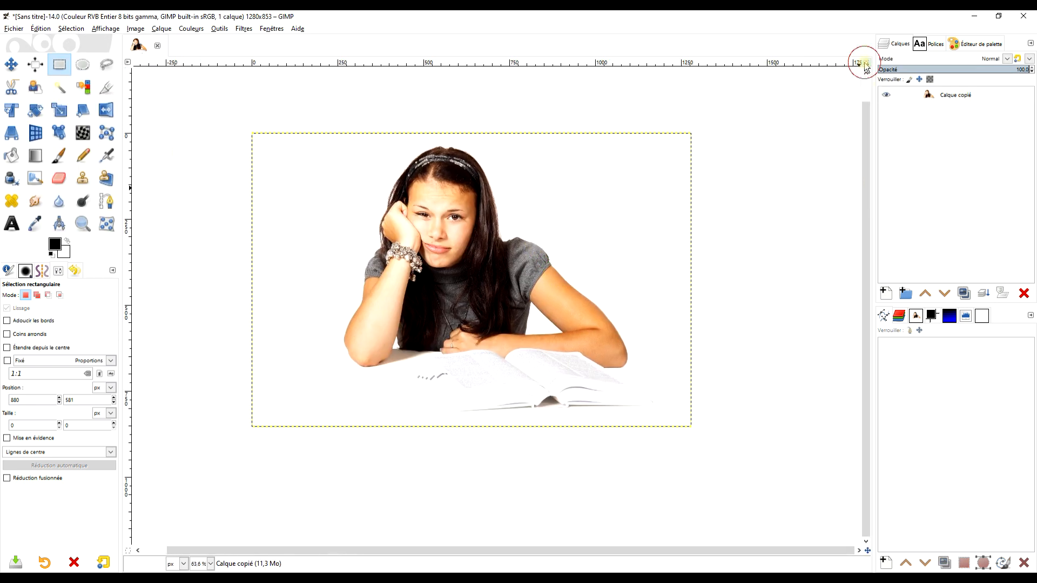
Rename the pasted photo's layer to "original".
left_click(864, 63)
double_click(942, 95)
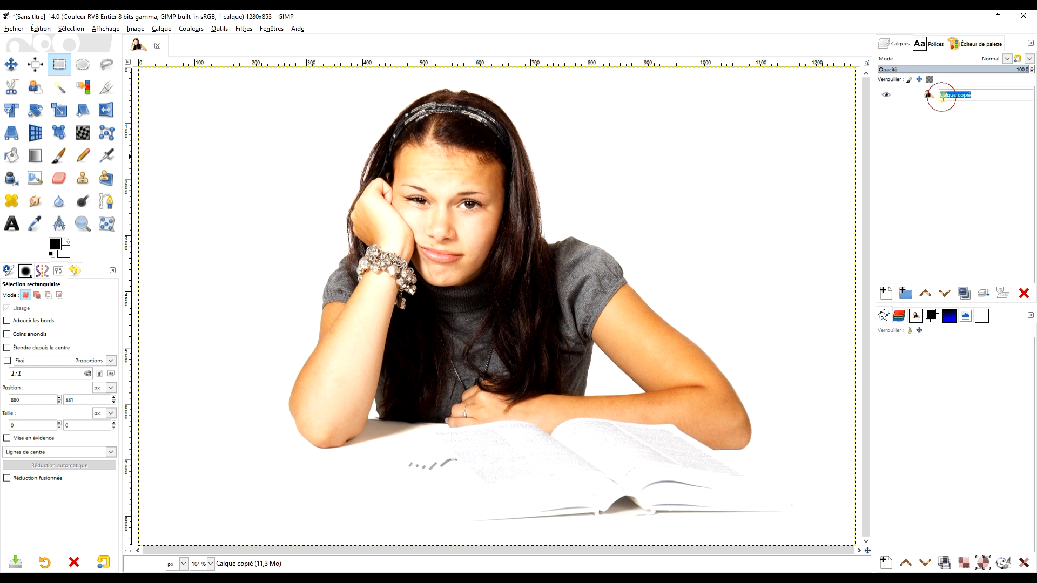
type("original")
key("Return")
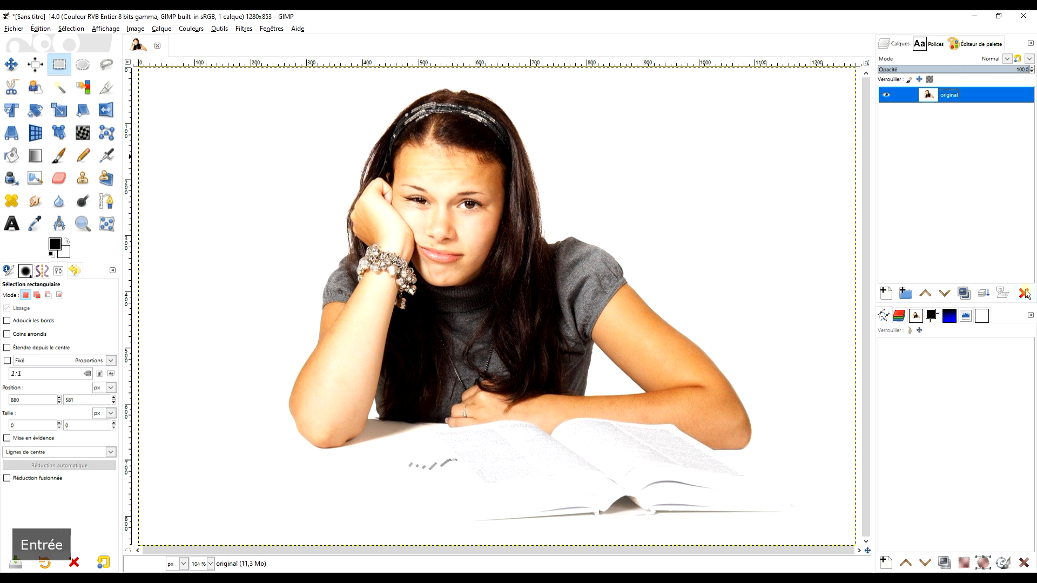
Duplicate the "original" layer and name the copy "bureau".
left_click(964, 294)
double_click(959, 95)
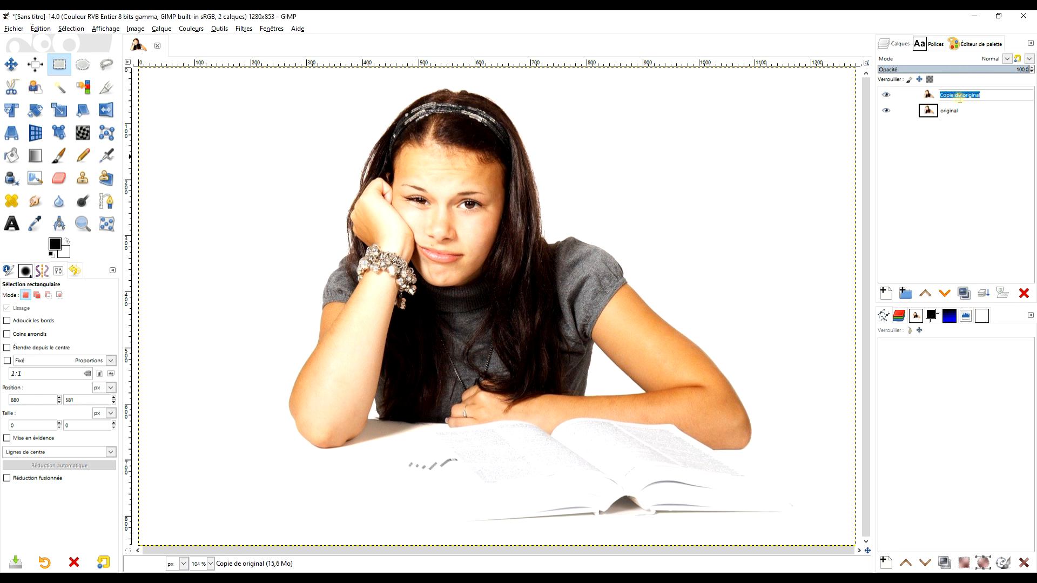
type("bureau")
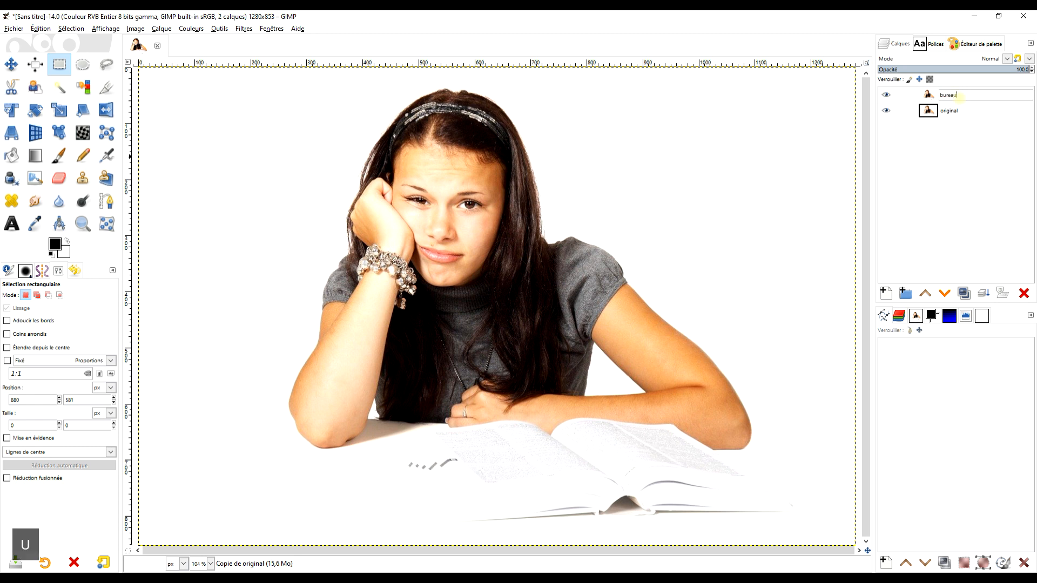
key("Return")
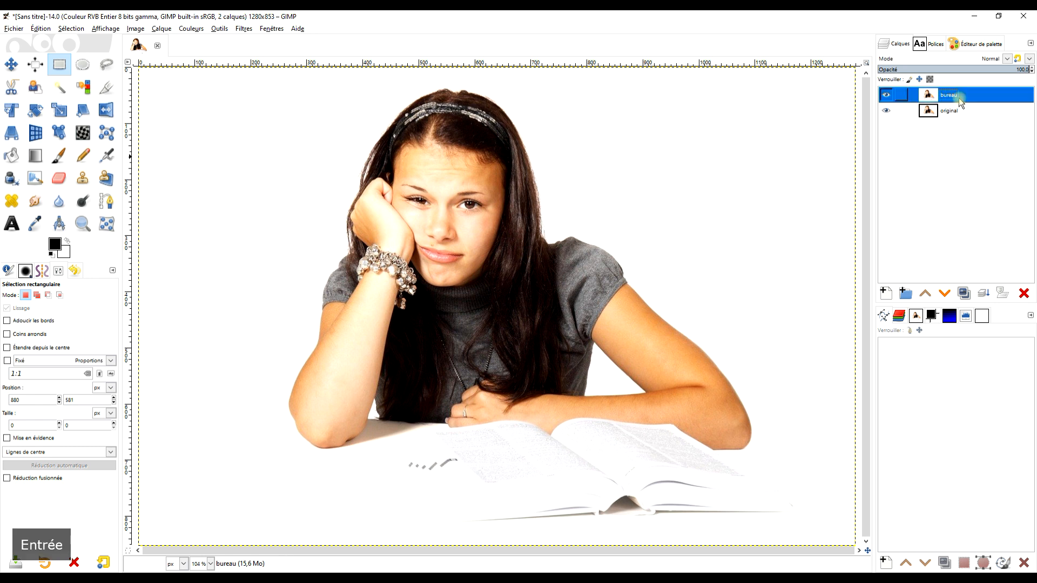
Start a path with the Paths tool along the desk's rear edge, from the fingertip by the sweater to the propped forearm.
scroll(520, 381, "left", 3)
scroll(474, 370, "down", 3)
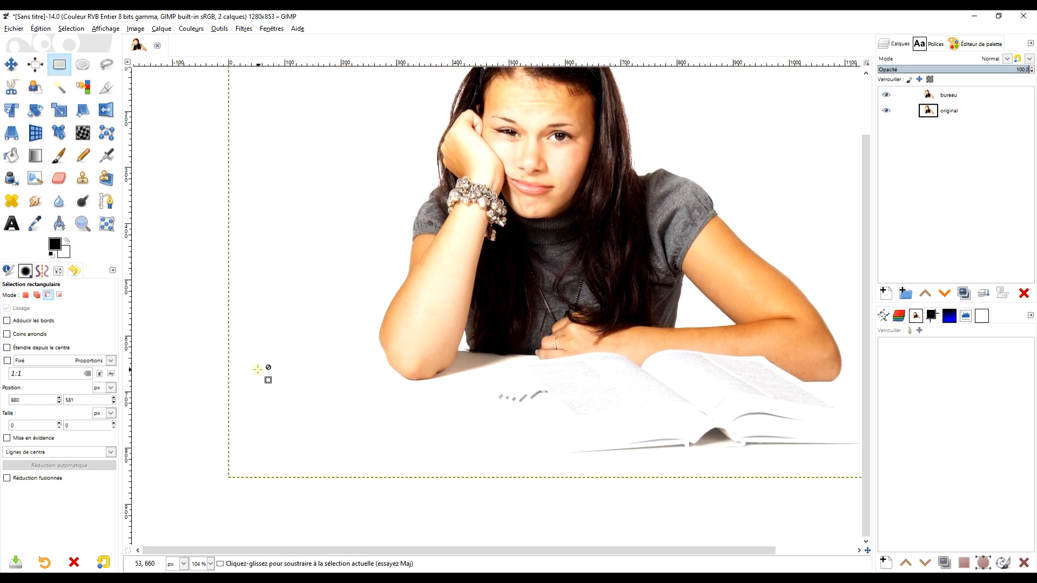
scroll(258, 370, "up", 2)
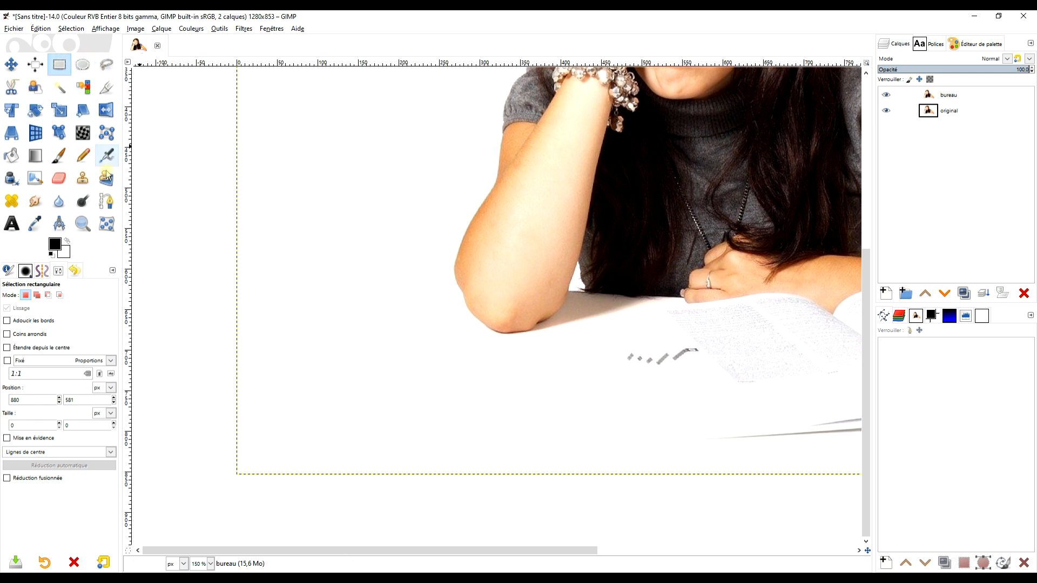
left_click(107, 202)
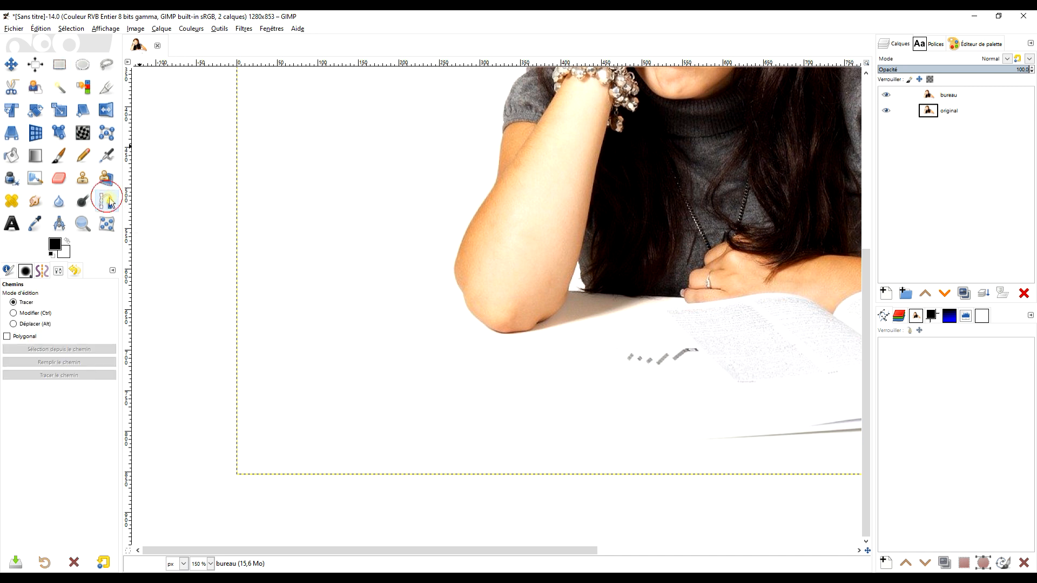
scroll(691, 296, "up", 3)
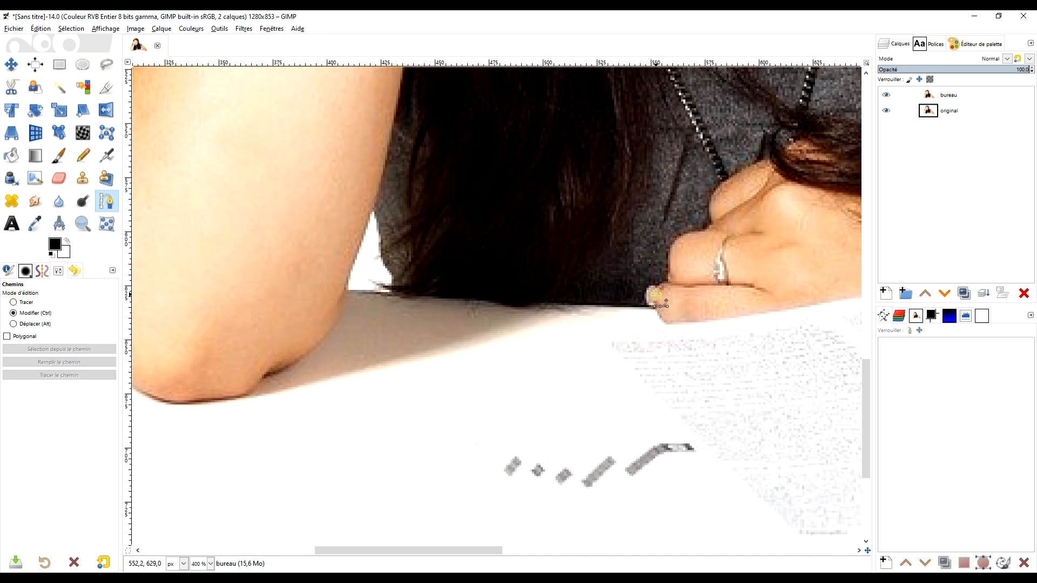
scroll(665, 300, "up", 1)
left_click(646, 313)
scroll(378, 309, "left", 3)
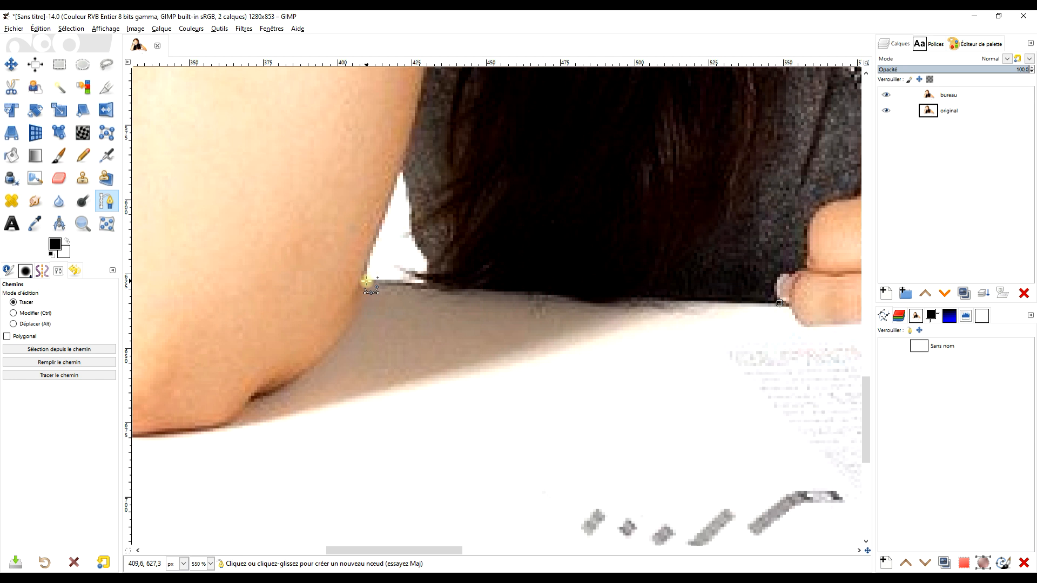
scroll(346, 292, "left", 4)
left_click(578, 254)
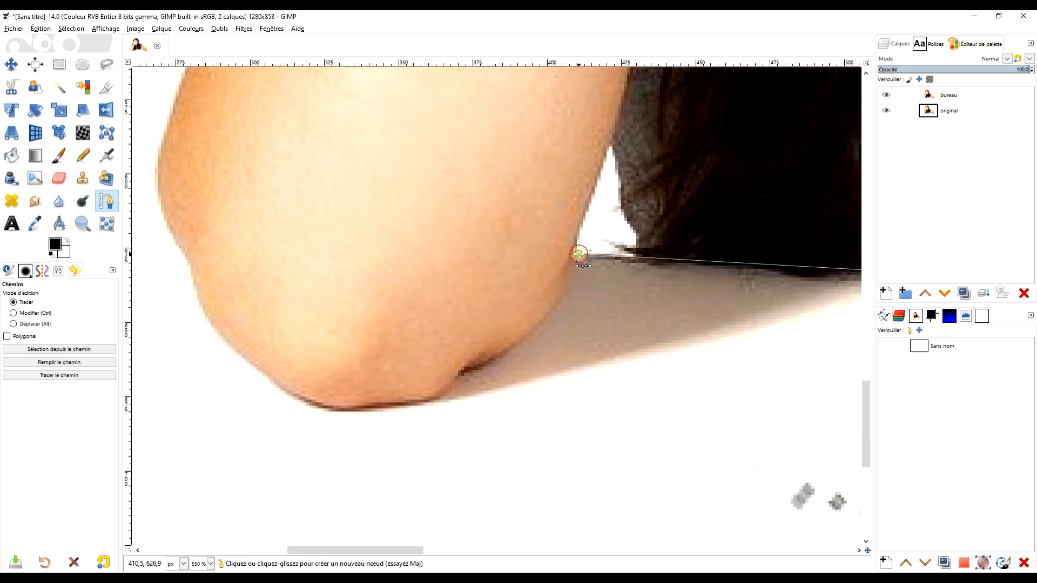
Move the path's end node beyond the image's left edge, keeping the segment aligned with the desk's rear edge.
scroll(660, 313, "down", 3, "ctrl")
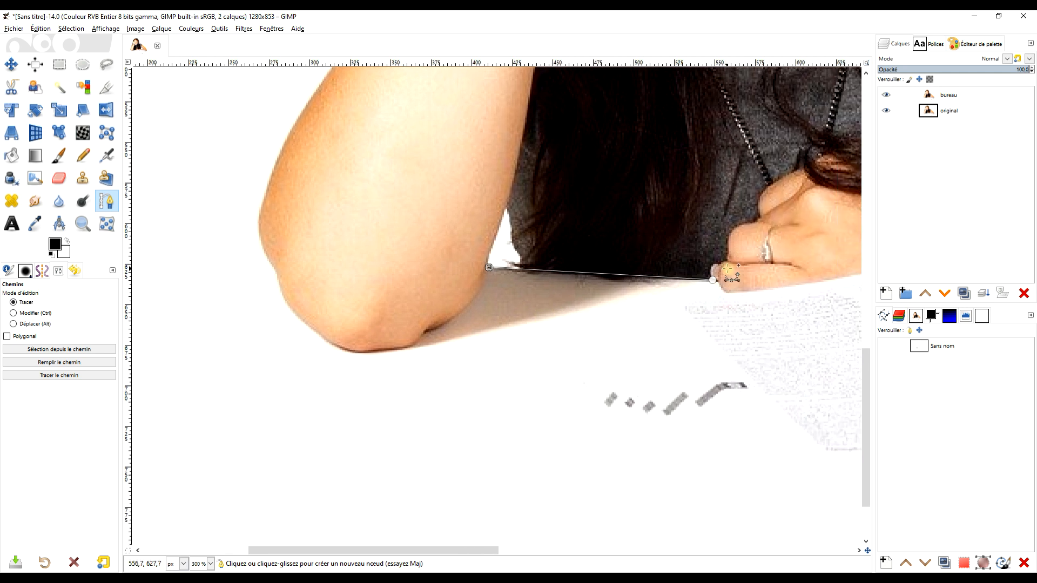
scroll(539, 294, "down", 2, "ctrl")
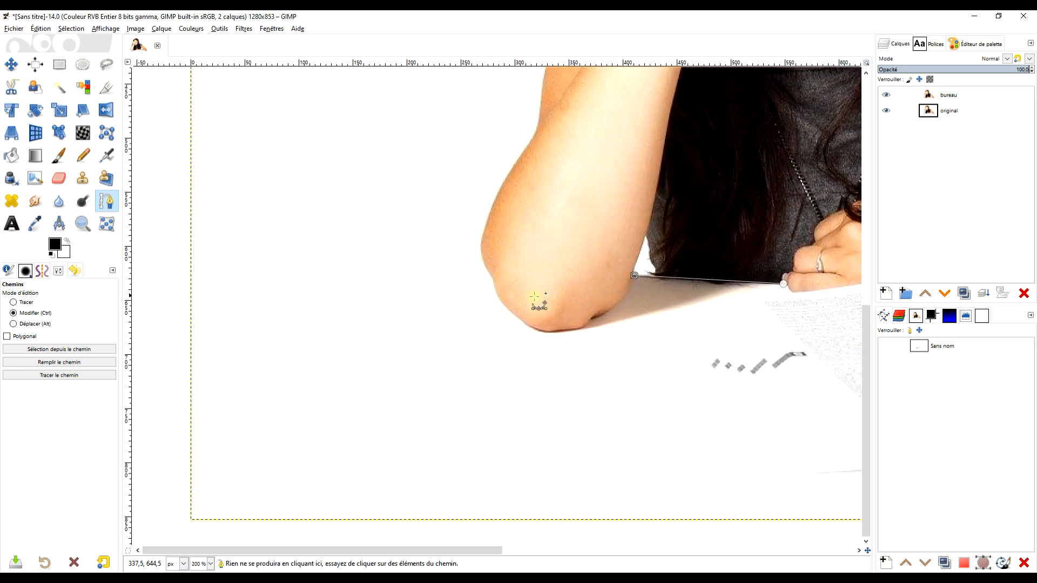
scroll(539, 300, "left", 3)
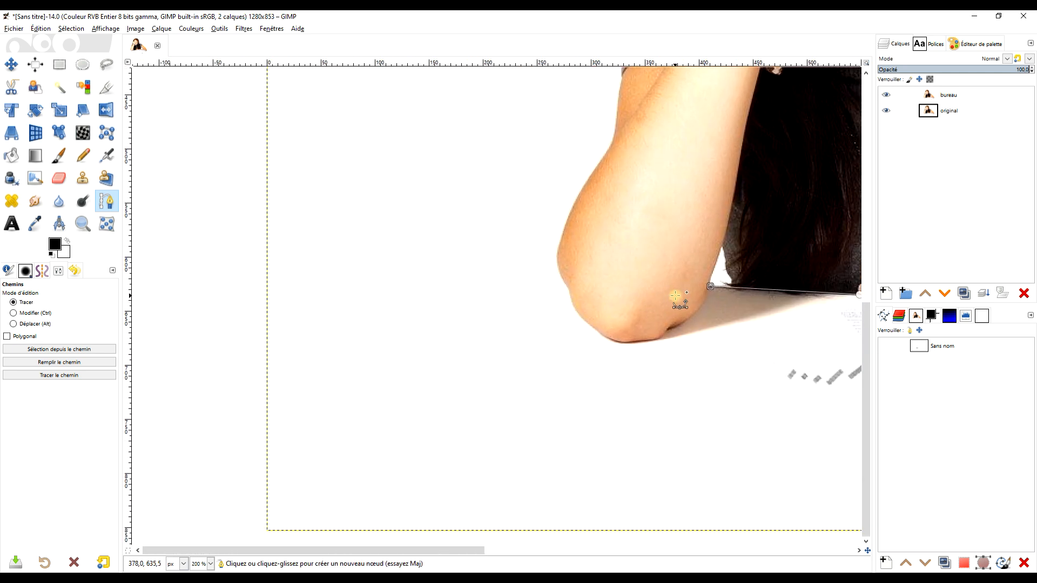
left_click_drag(710, 286, 168, 256)
scroll(441, 322, "down", 4)
scroll(440, 318, "up", 3)
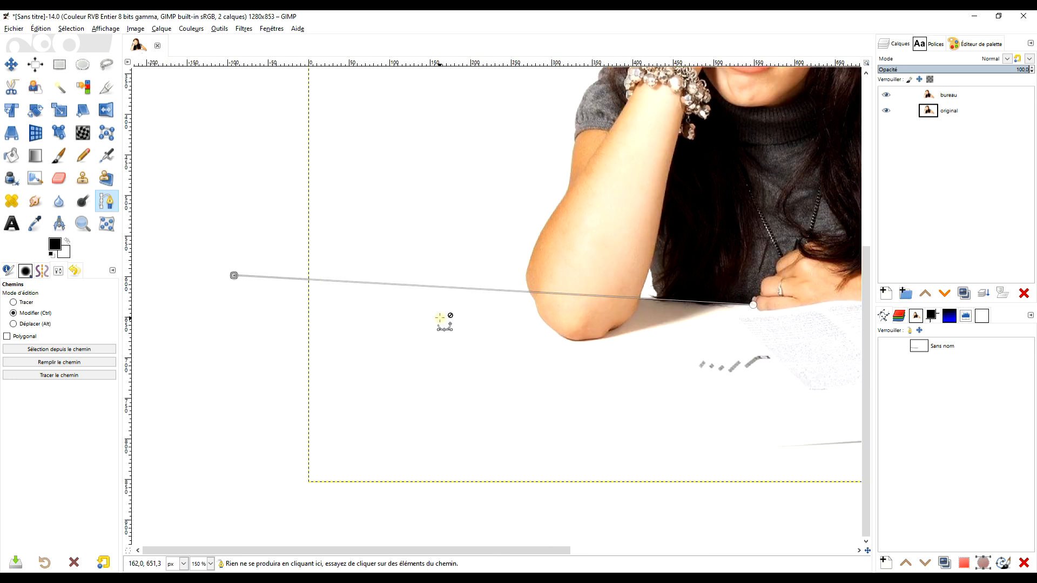
Extend the path around the desk with nodes just outside the image's lower-left and lower-right corners.
left_click_drag(528, 342, 507, 255)
left_click(237, 431)
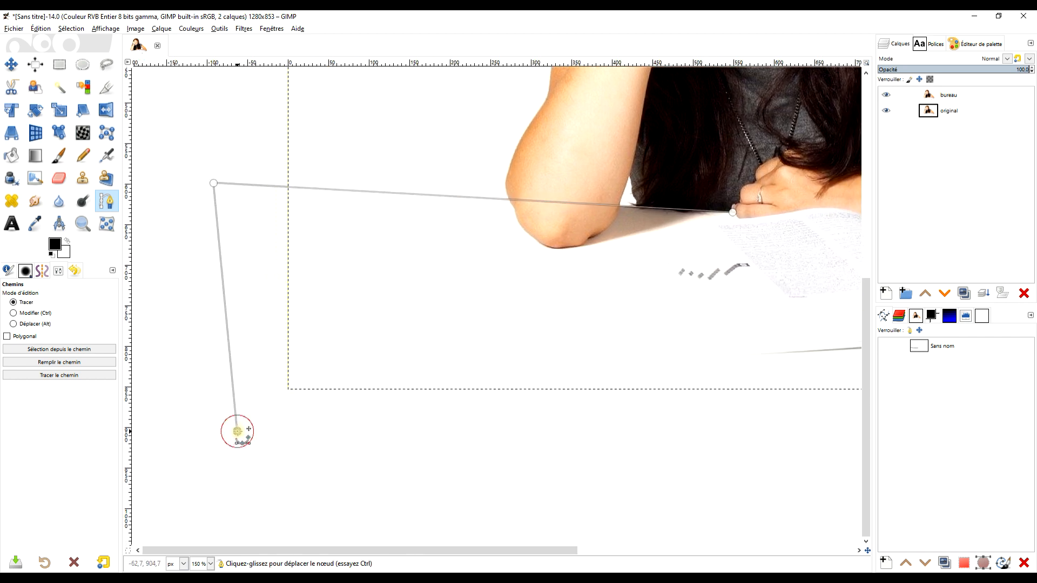
scroll(654, 189, "up", 5)
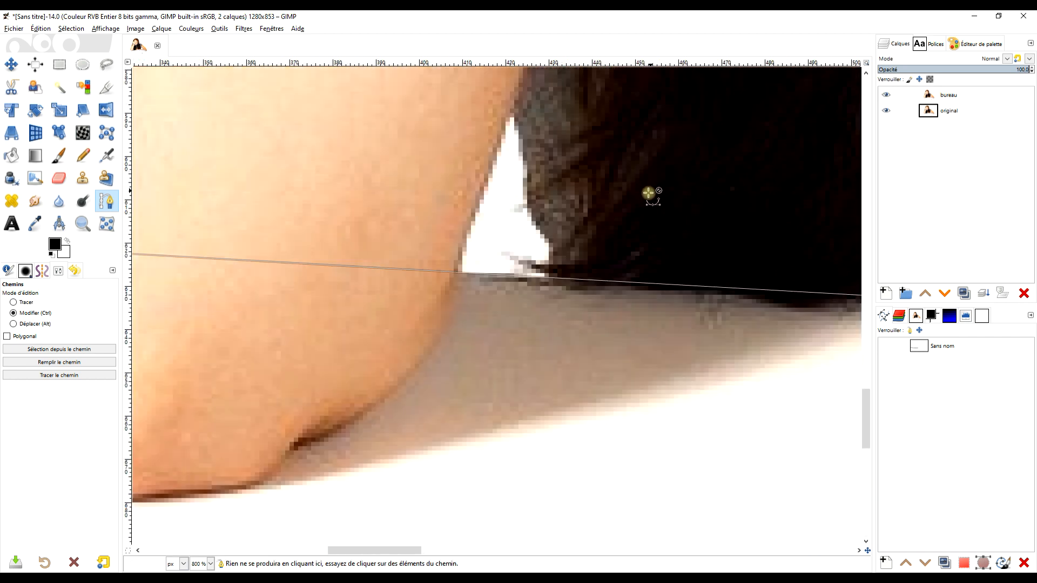
scroll(652, 193, "down", 6)
left_click_drag(767, 356, 534, 344)
left_click_drag(648, 368, 536, 365)
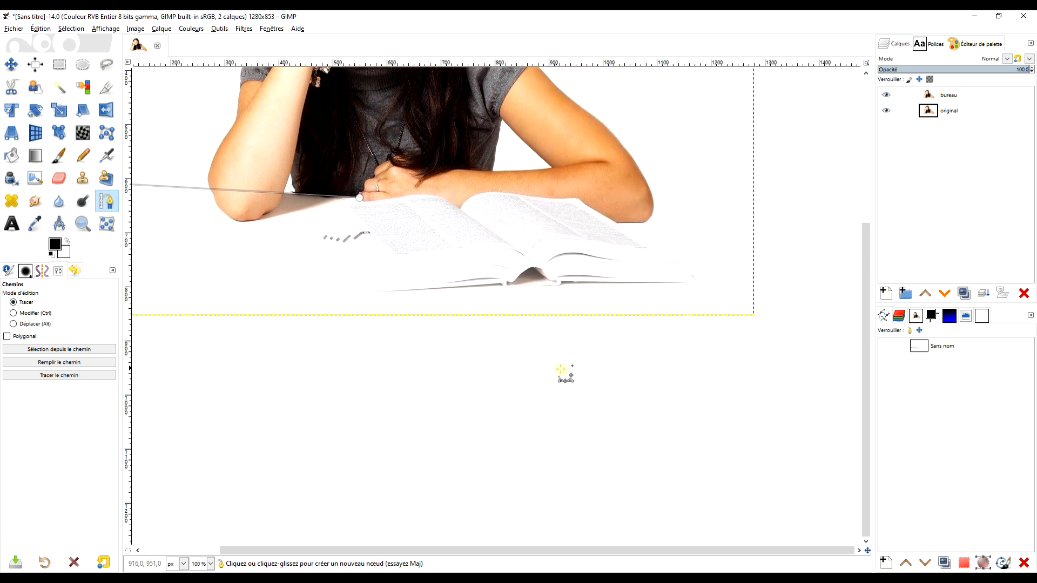
left_click(805, 344)
Trace the path along the book's right cover edge, from its far right tip to the corner beside the spine.
scroll(799, 324, "up", 3)
scroll(787, 271, "right", 4)
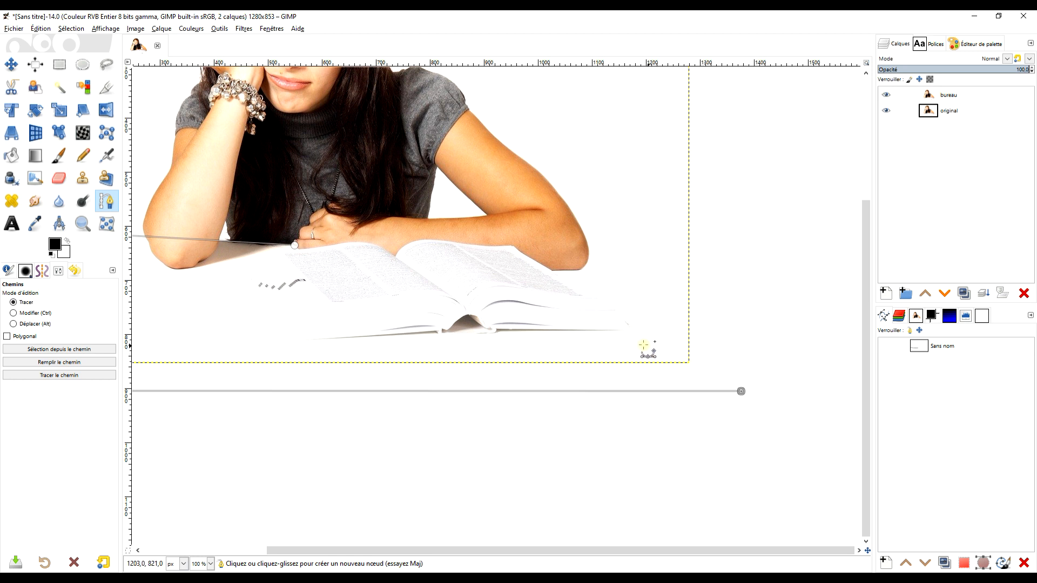
scroll(628, 333, "up", 4, "ctrl")
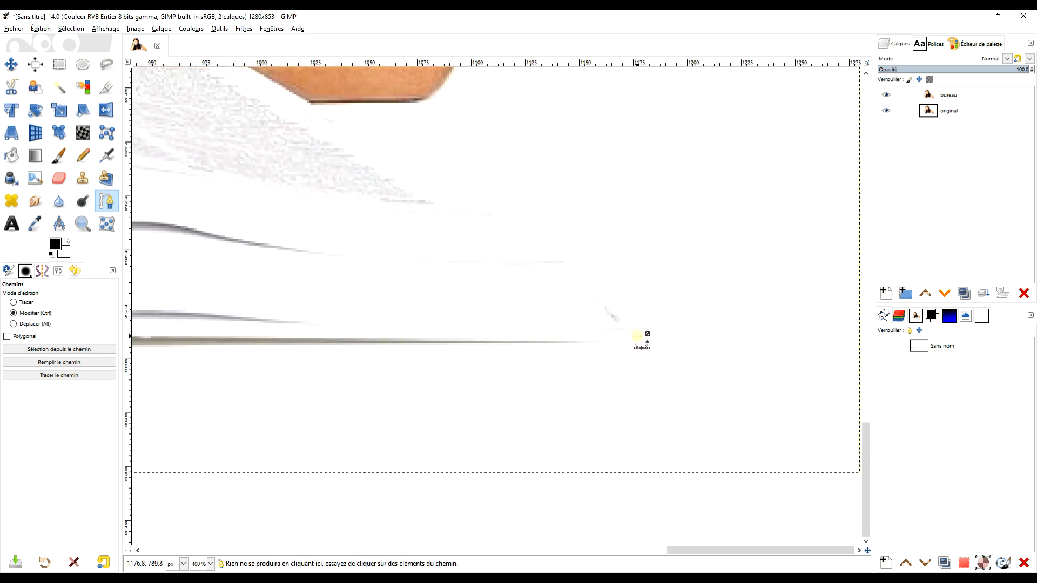
scroll(637, 338, "up", 2, "ctrl")
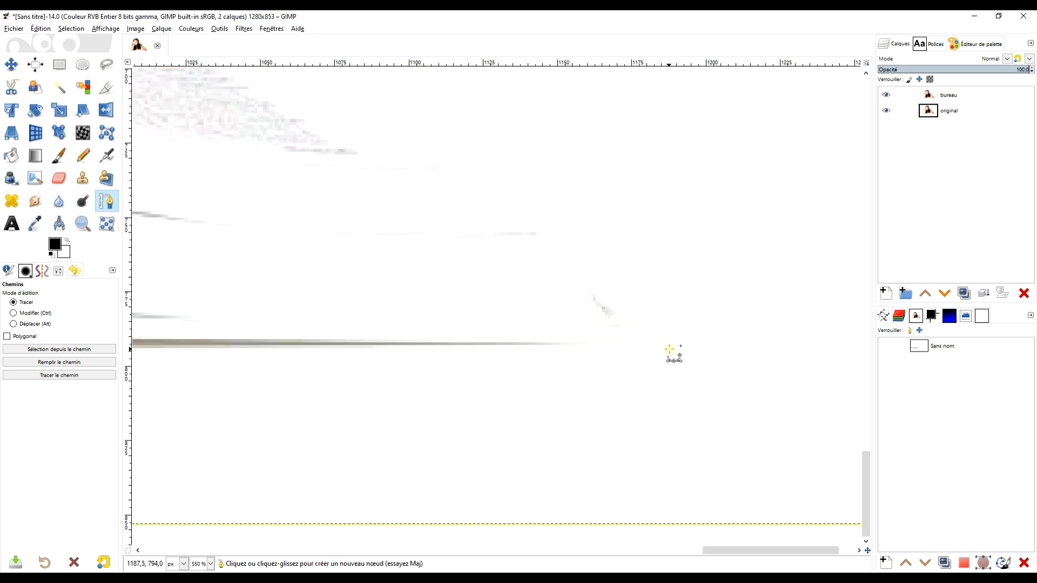
left_click(634, 338)
left_click_drag(420, 387, 681, 355)
left_click_drag(324, 340, 605, 340)
scroll(606, 341, "down", 1, "ctrl")
scroll(542, 331, "down", 1, "ctrl")
left_click(320, 312)
Continue the path beneath the book's spine with nodes from the right cover's corner to the spine's left end.
left_click_drag(305, 376, 420, 363)
left_click_drag(426, 313, 416, 321)
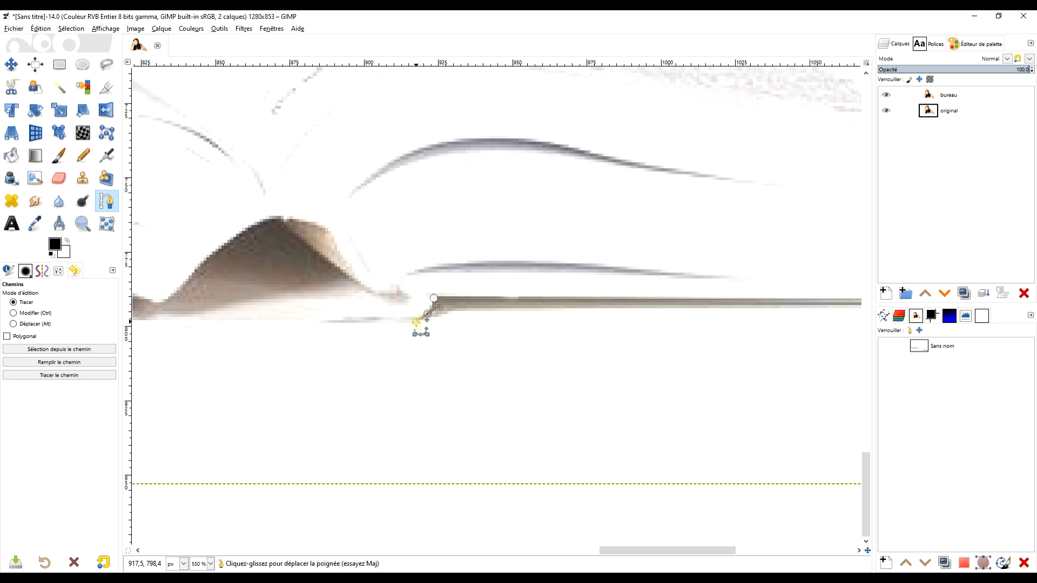
left_click(303, 324)
left_click_drag(301, 348, 833, 308)
left_click(645, 312)
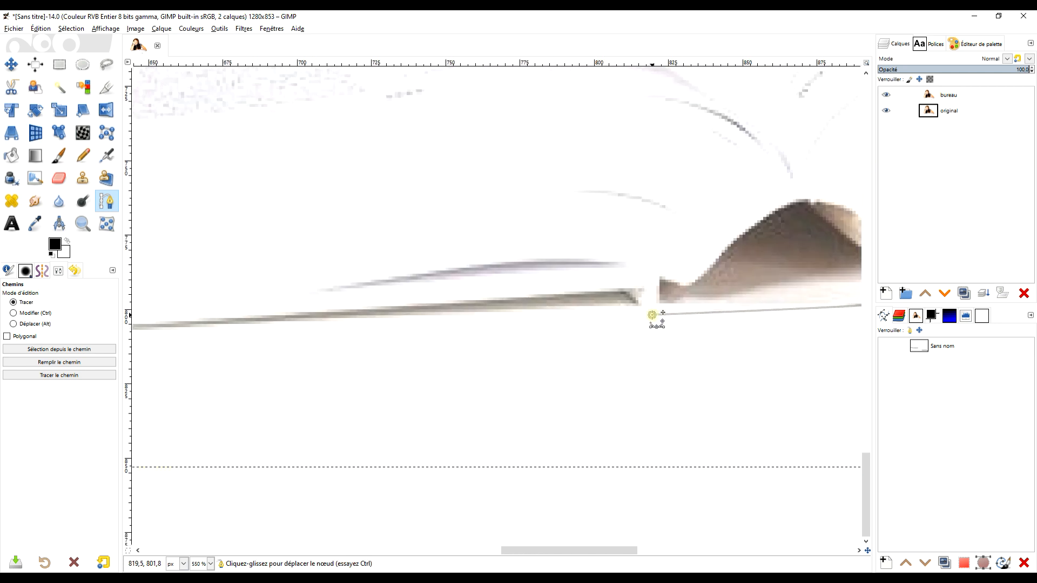
Trace the path along the book's left cover edge to its far left tip, and adjust the end node there.
left_click(624, 294)
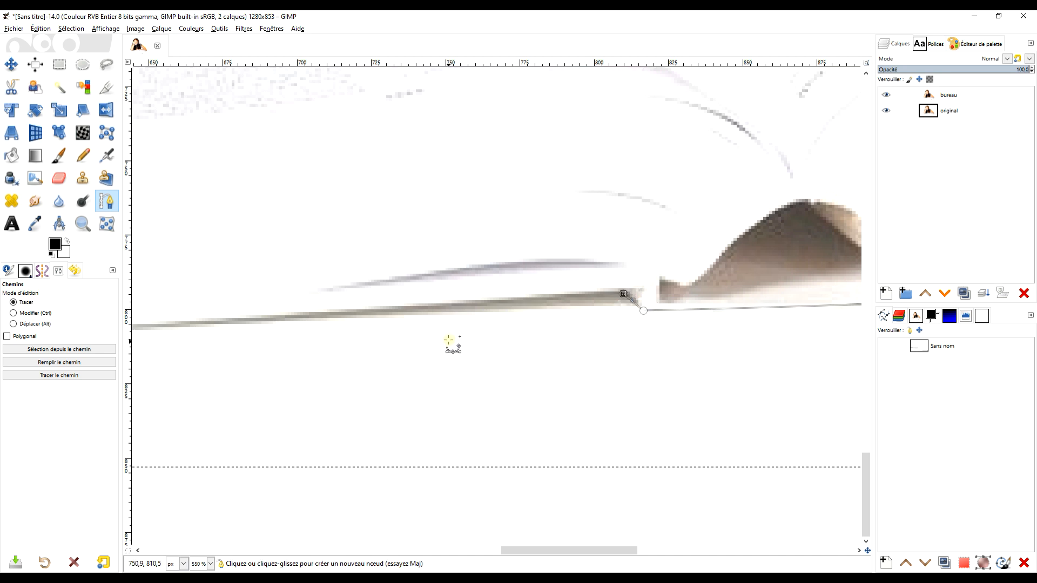
left_click_drag(454, 342, 669, 333)
scroll(494, 345, "left", 5)
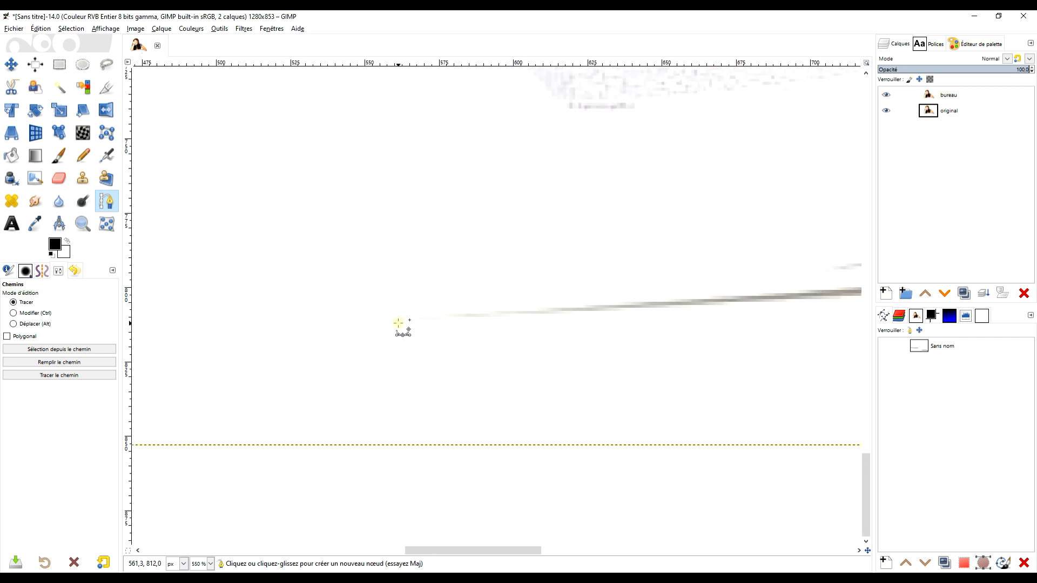
left_click(363, 323)
left_click_drag(427, 250, 644, 399)
left_click_drag(586, 311, 620, 281)
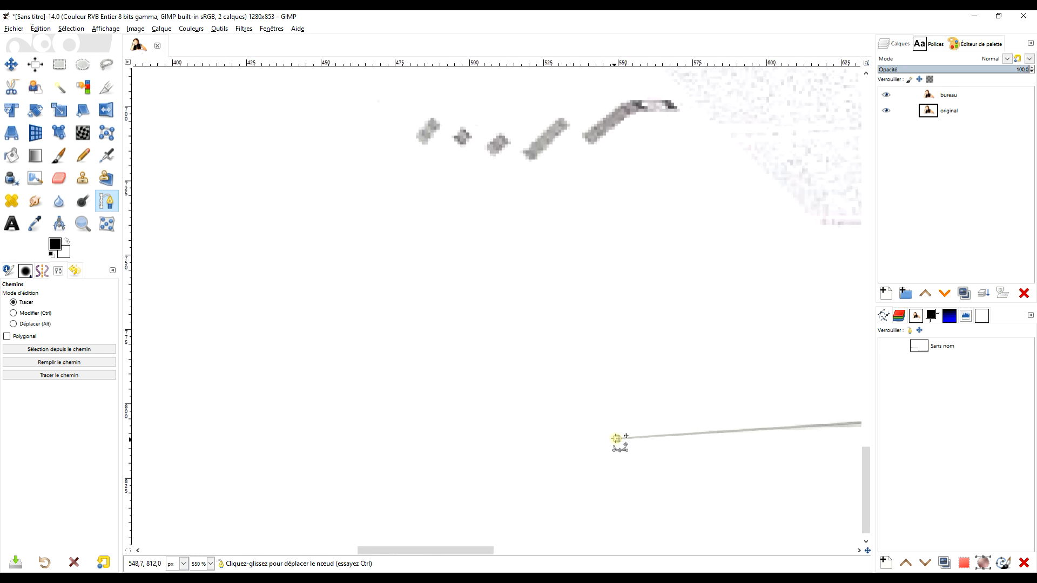
mouse_move(614, 438)
left_mouse_down()
mouse_move(609, 468)
mouse_move(613, 439)
mouse_move(620, 464)
mouse_move(615, 440)
mouse_move(605, 442)
left_mouse_up()
key("ctrl+z")
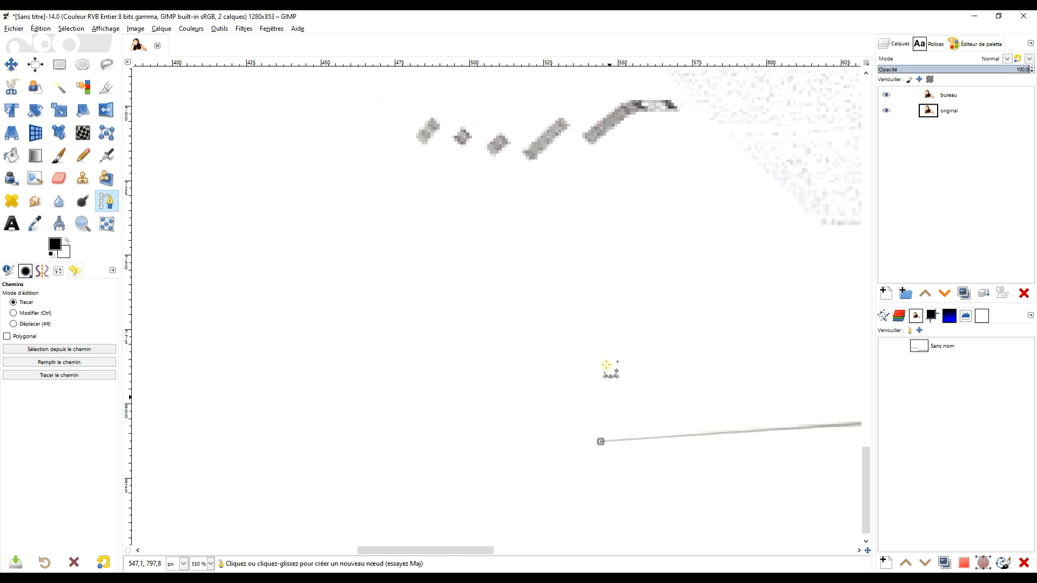
Continue the path up the book's left page edge with a corner node, then a curved segment beside the desk shadow.
scroll(601, 400, "up", 3)
scroll(601, 400, "left", 1)
left_click(348, 247)
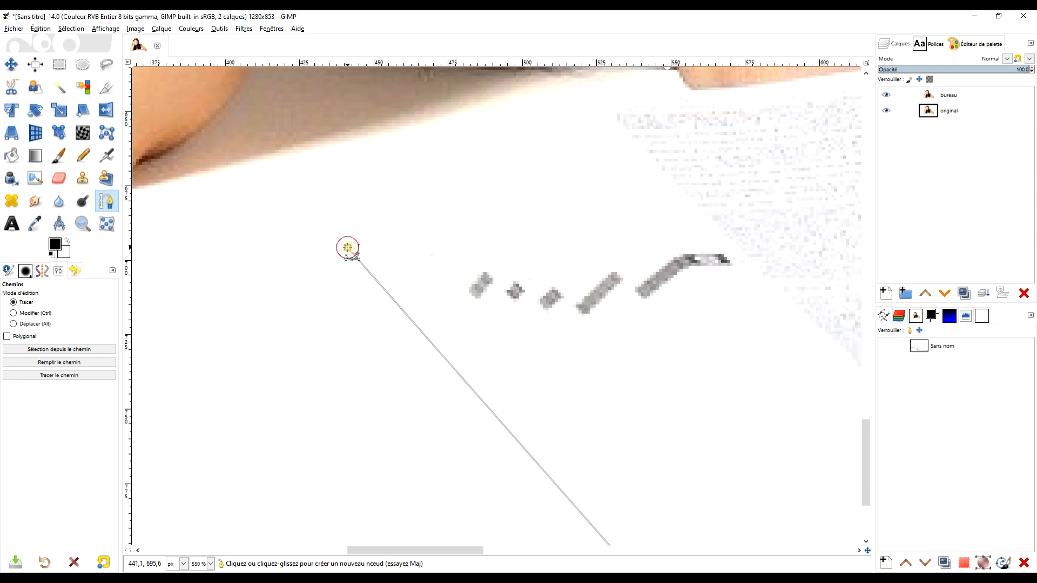
scroll(530, 354, "up", 3)
scroll(530, 354, "left", 1)
scroll(533, 315, "down", 1)
scroll(488, 303, "right", 1)
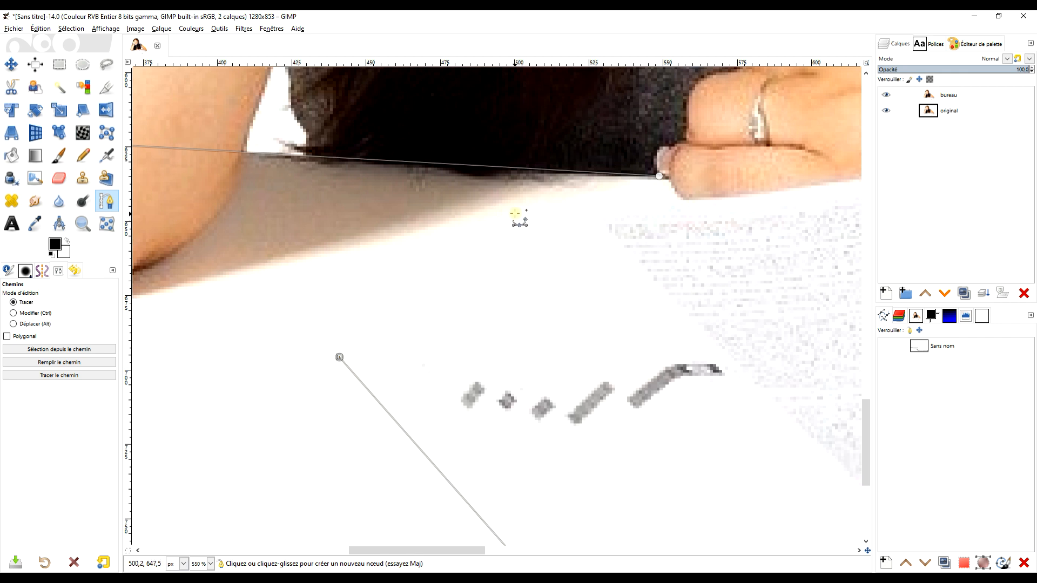
mouse_move(522, 210)
left_mouse_down()
mouse_move(547, 208)
mouse_move(516, 213)
left_mouse_up()
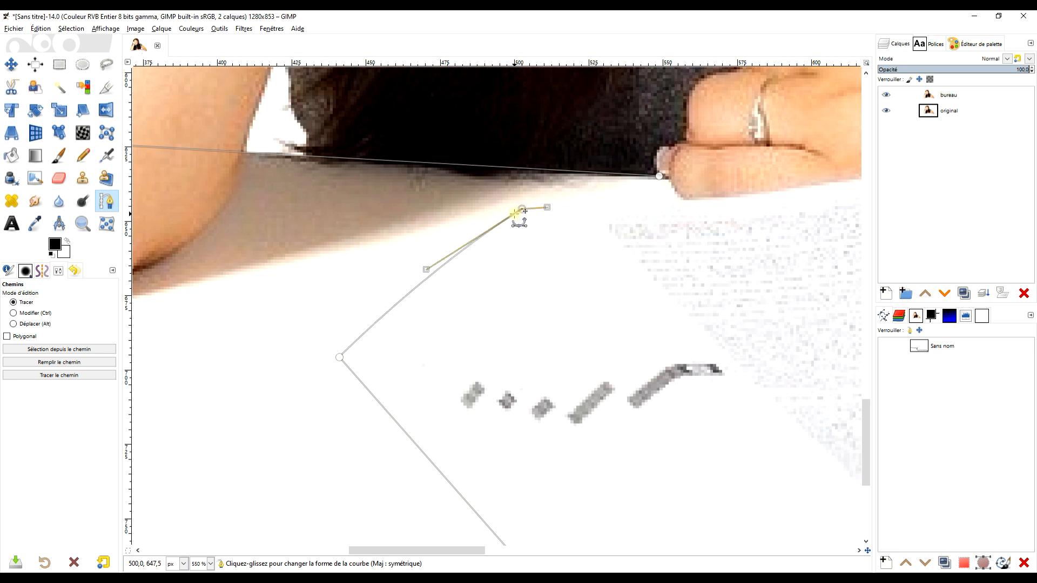
Adjust the curved node near the left page's upper corner and extend the path to the underside of the student's fingertip.
scroll(567, 310, "down", 5)
scroll(566, 310, "up", 5)
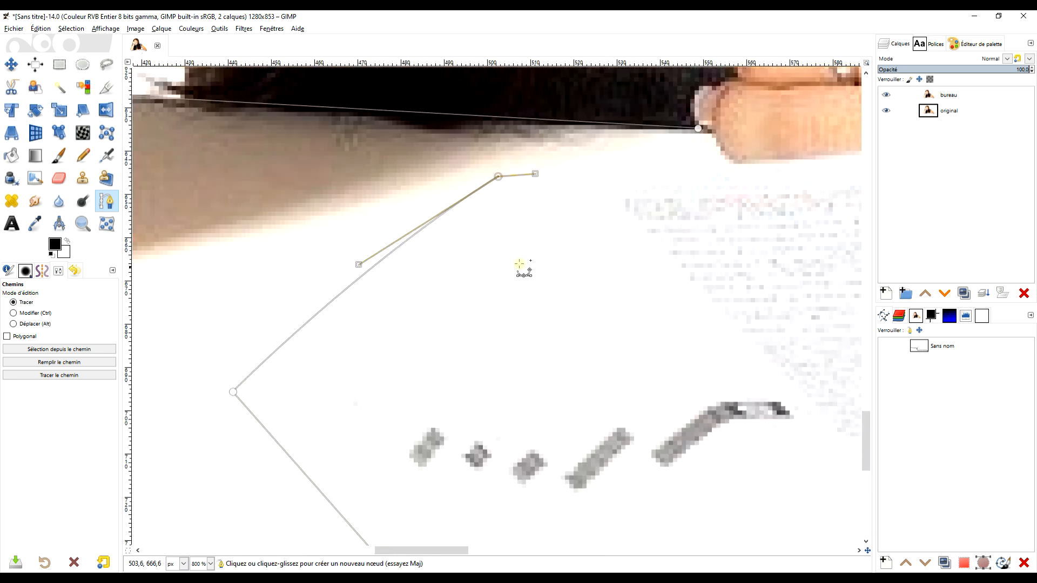
mouse_move(499, 266)
left_mouse_down()
mouse_move(484, 258)
mouse_move(419, 262)
mouse_move(526, 258)
mouse_move(518, 267)
left_mouse_up()
left_click_drag(597, 301, 416, 341)
left_click(551, 292)
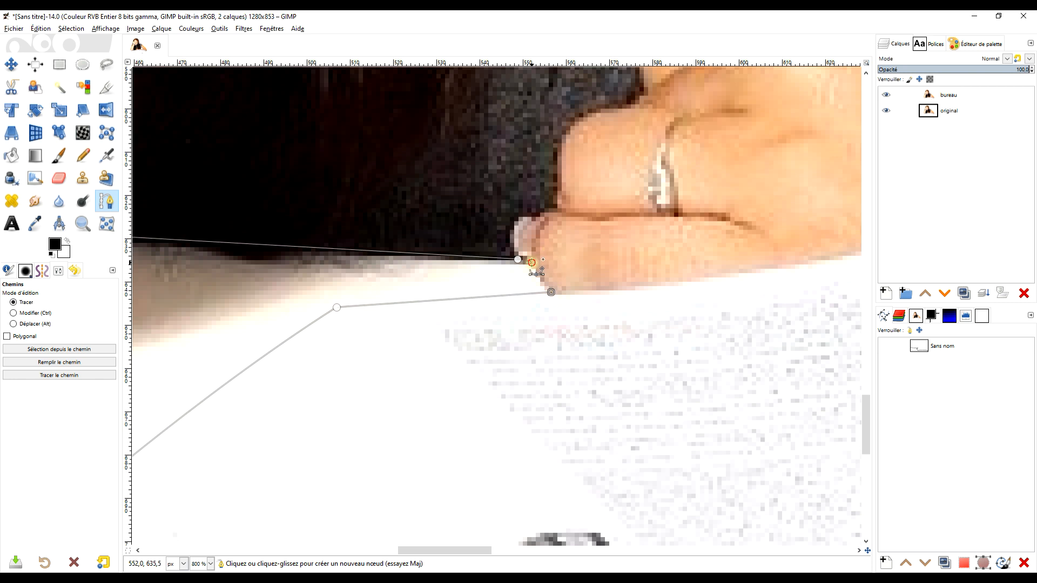
Add a node beneath the fingernail, close the path on its starting node, and convert it to a selection.
scroll(531, 262, "up", 4)
key("ctrl")
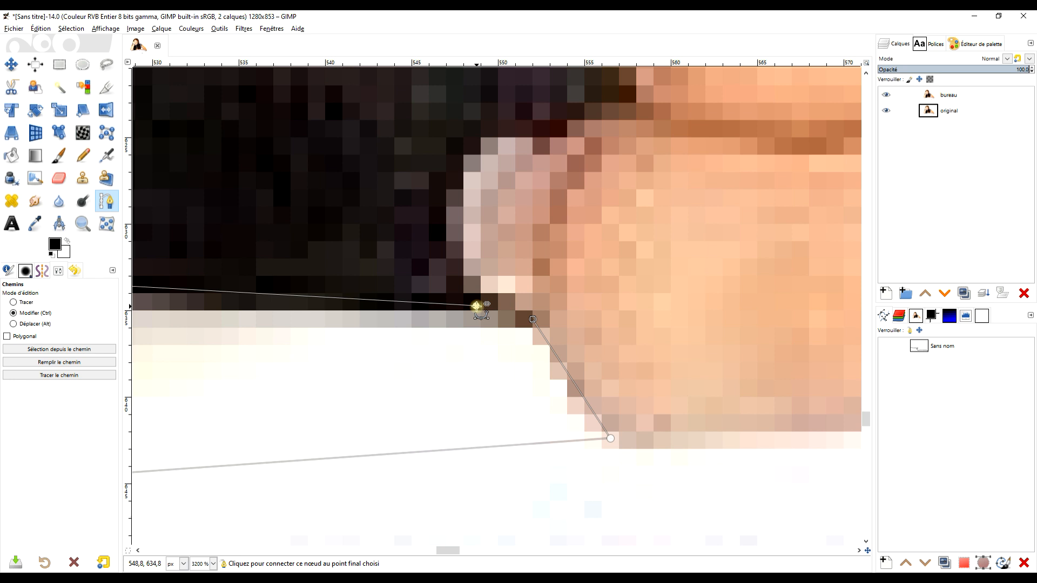
left_click(476, 305, "ctrl")
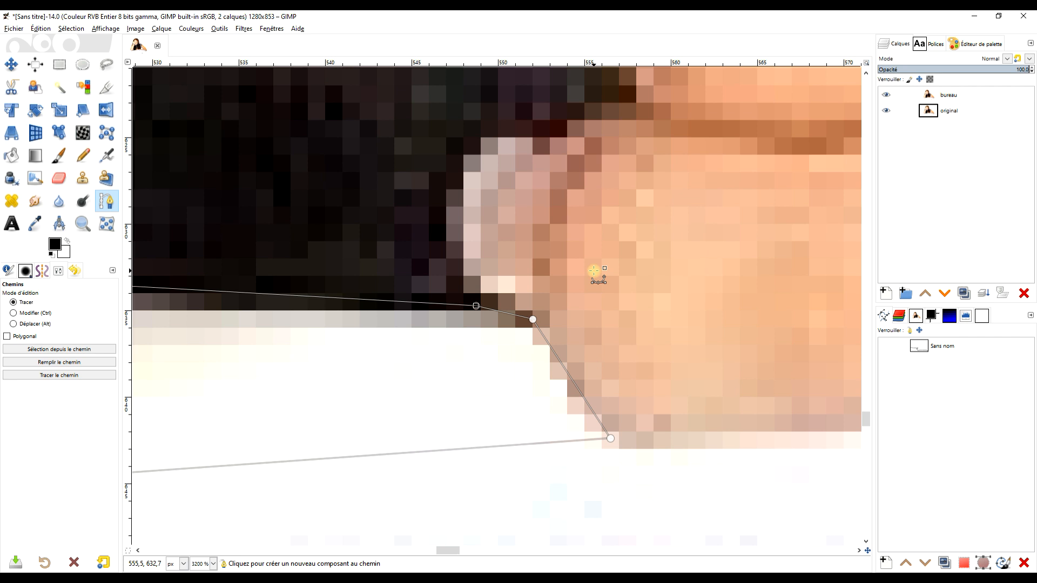
key("Return")
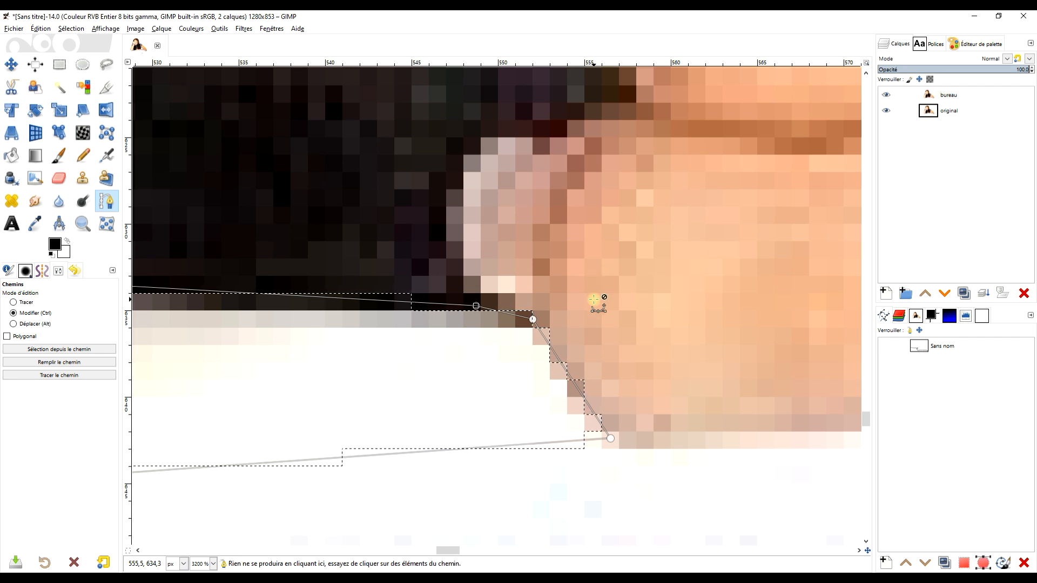
Add a layer mask to the bureau layer, initialized from the selection.
scroll(594, 299, "down", 10)
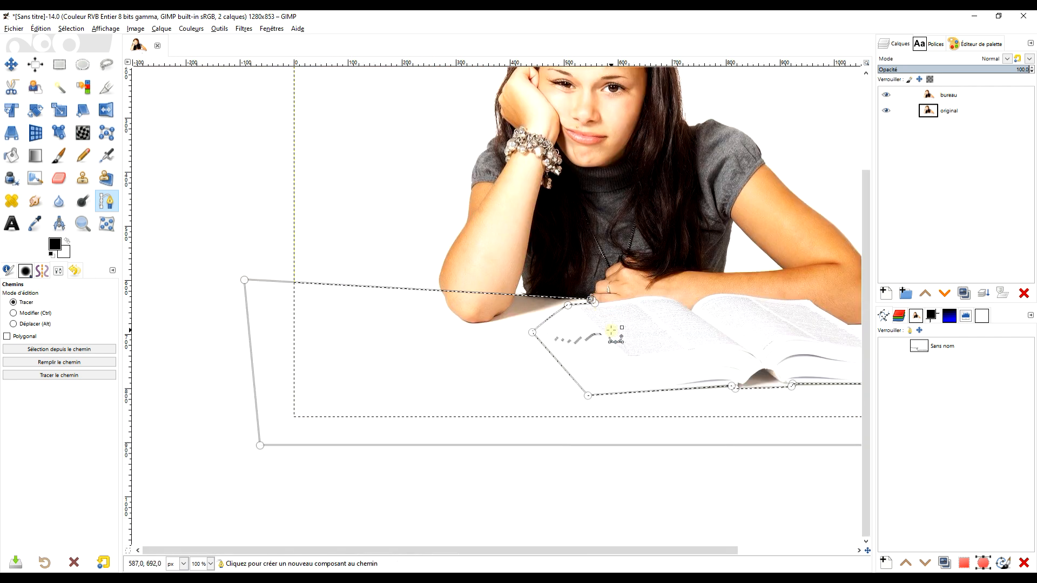
left_click_drag(611, 330, 562, 286)
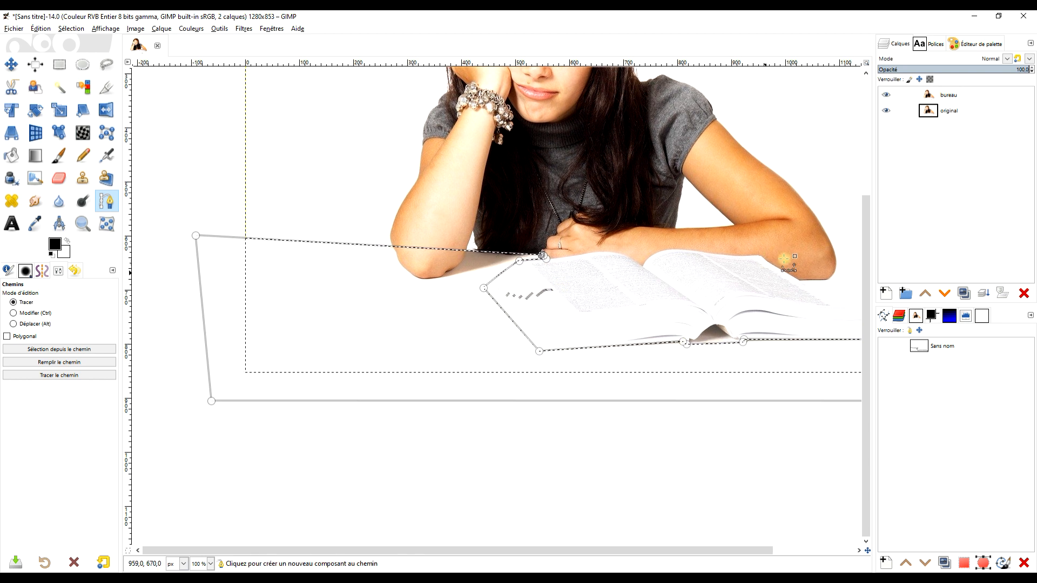
right_click(930, 96)
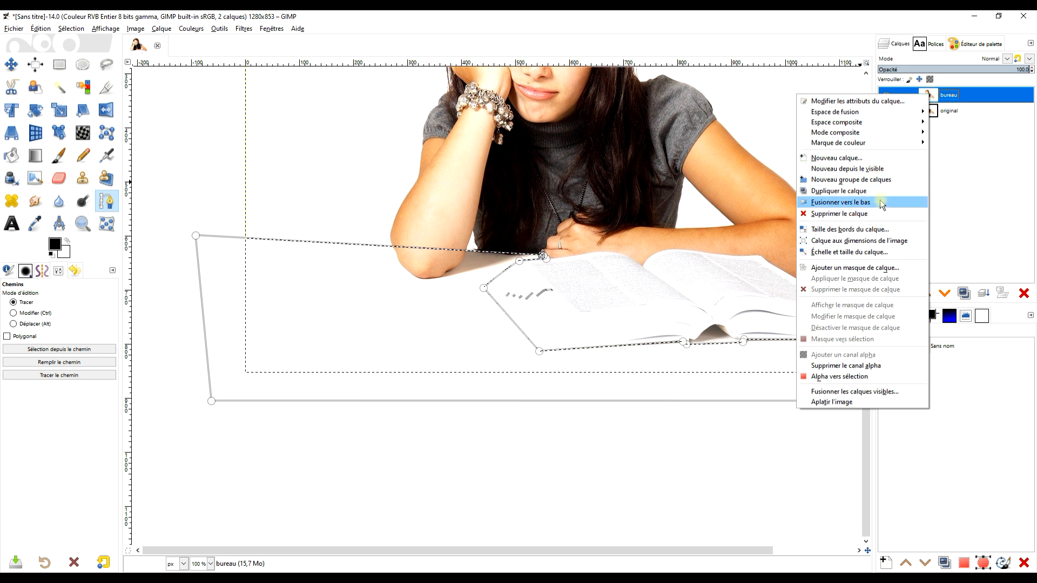
left_click(858, 271)
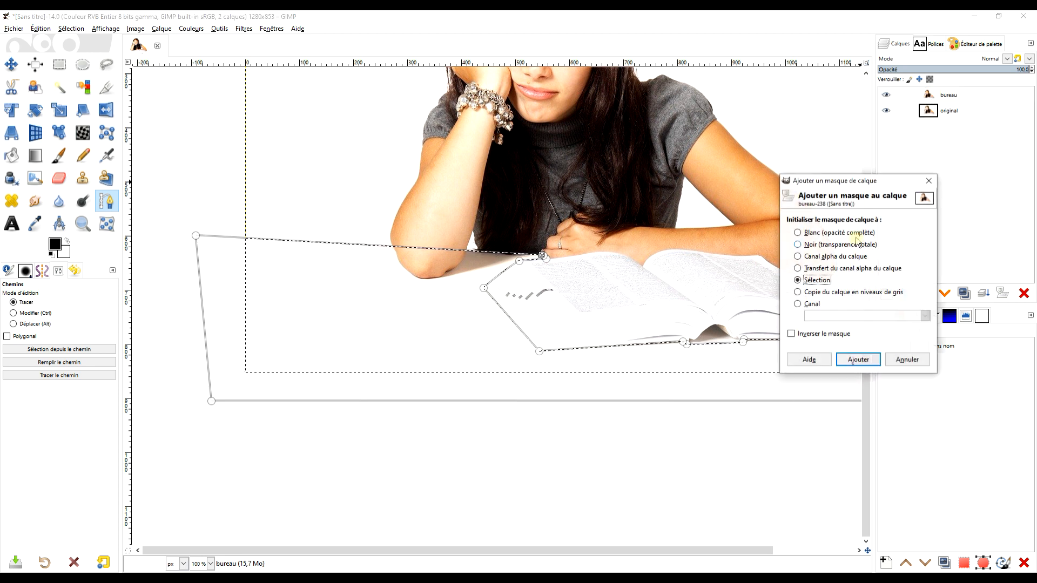
left_click(857, 359)
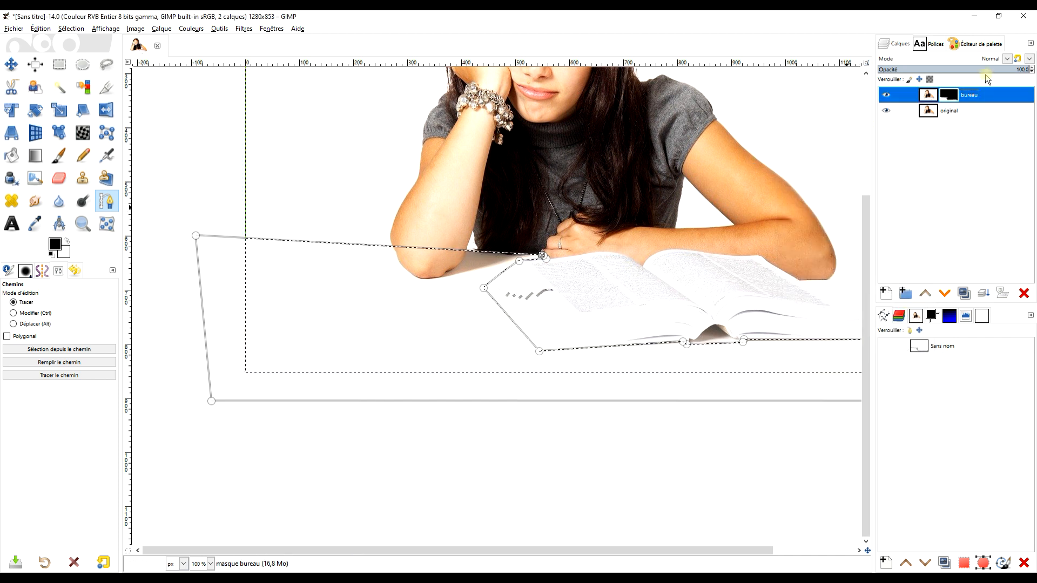
Hide the original layer temporarily to inspect the masked desk, and show it again.
left_click(889, 113)
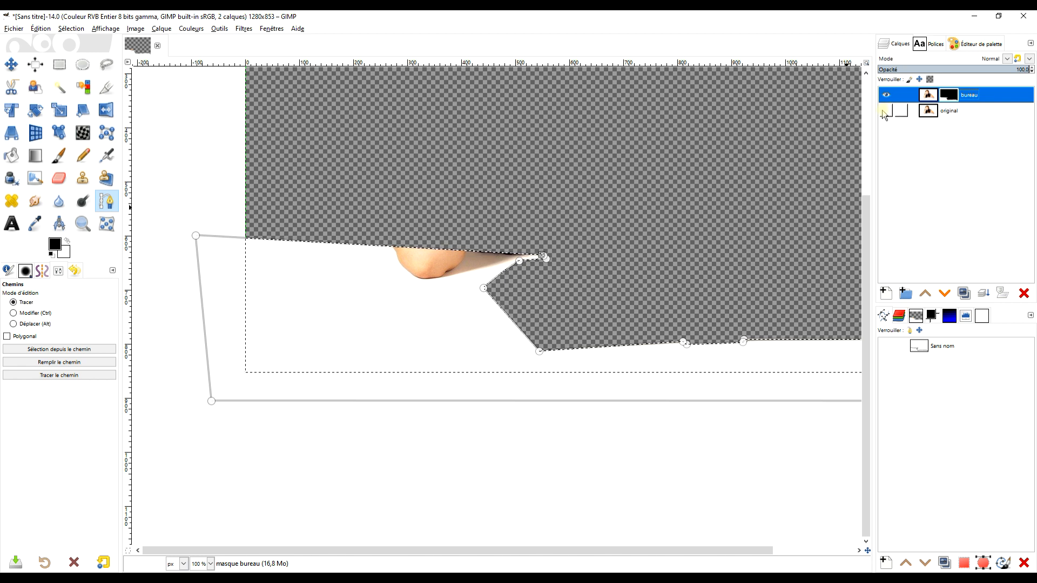
scroll(421, 231, "right", 5)
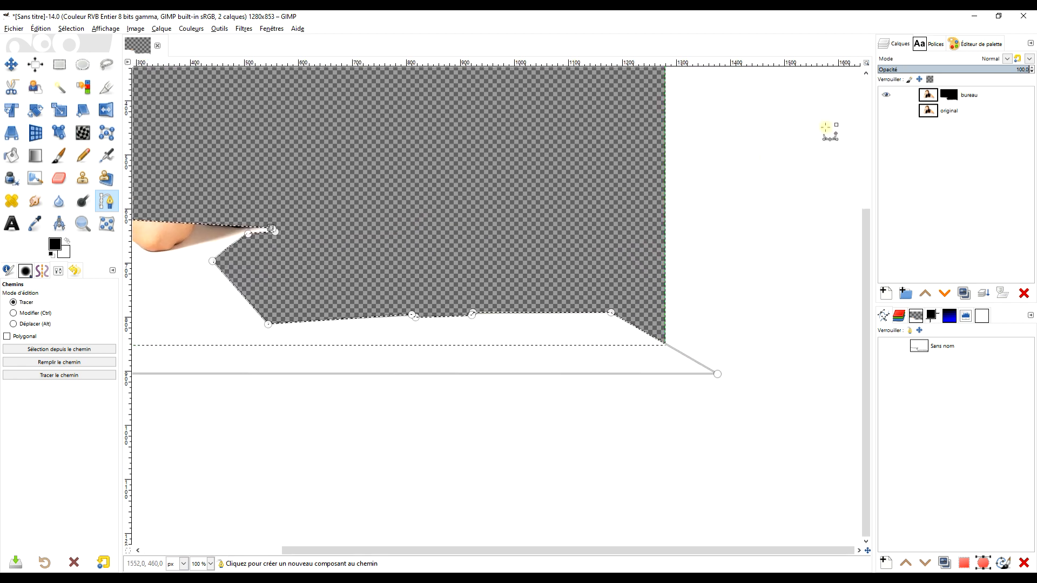
left_click(885, 111)
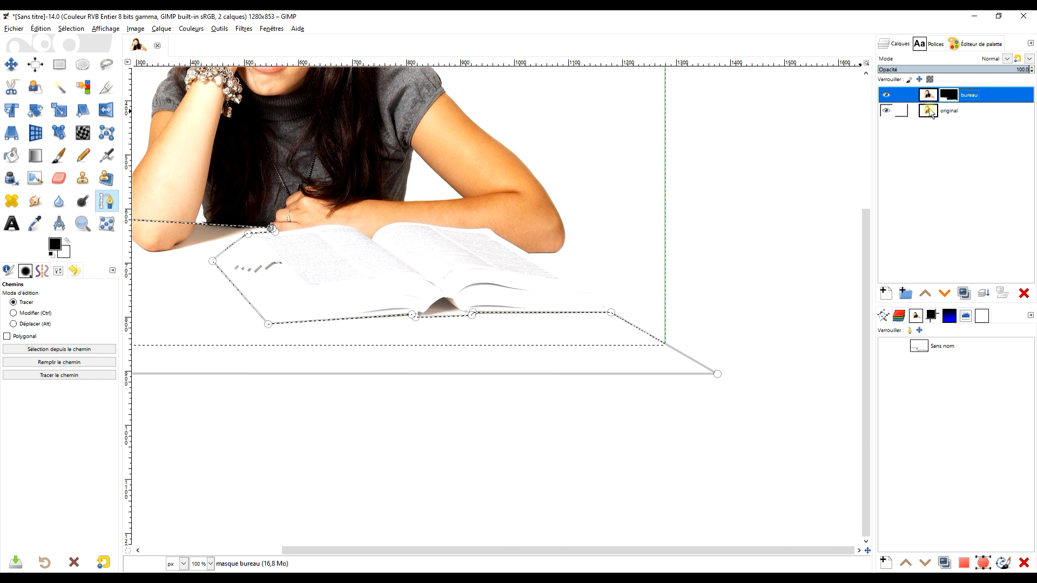
Make the original layer active, and clear the selection and the displayed desk path.
left_click(930, 112)
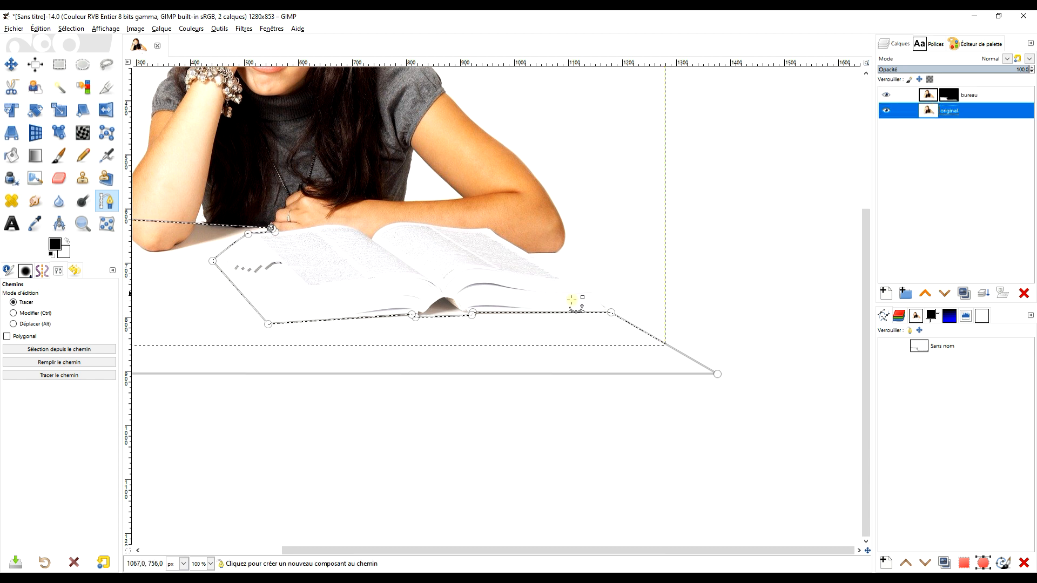
left_click(72, 30)
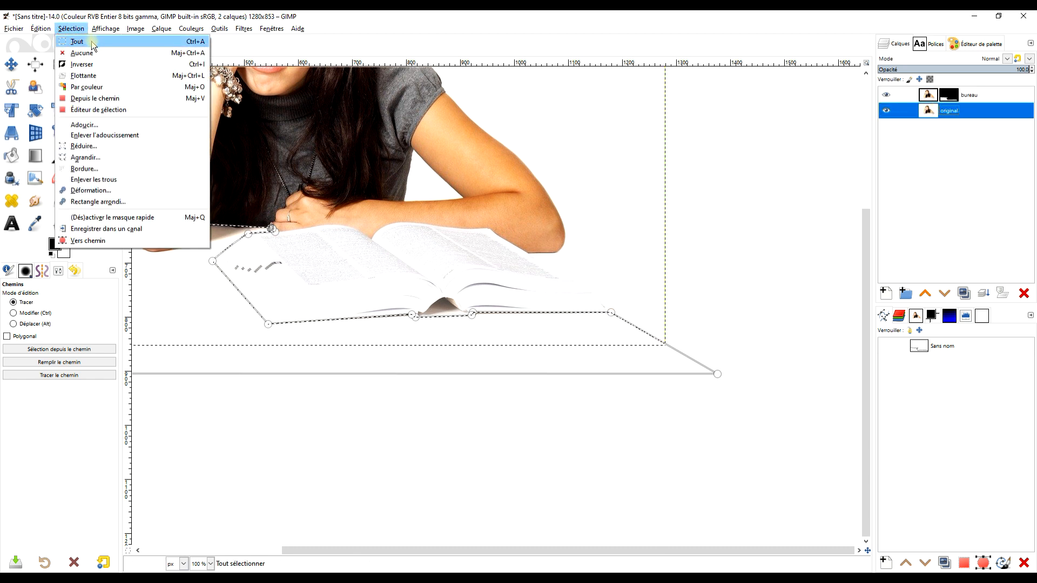
left_click(107, 52)
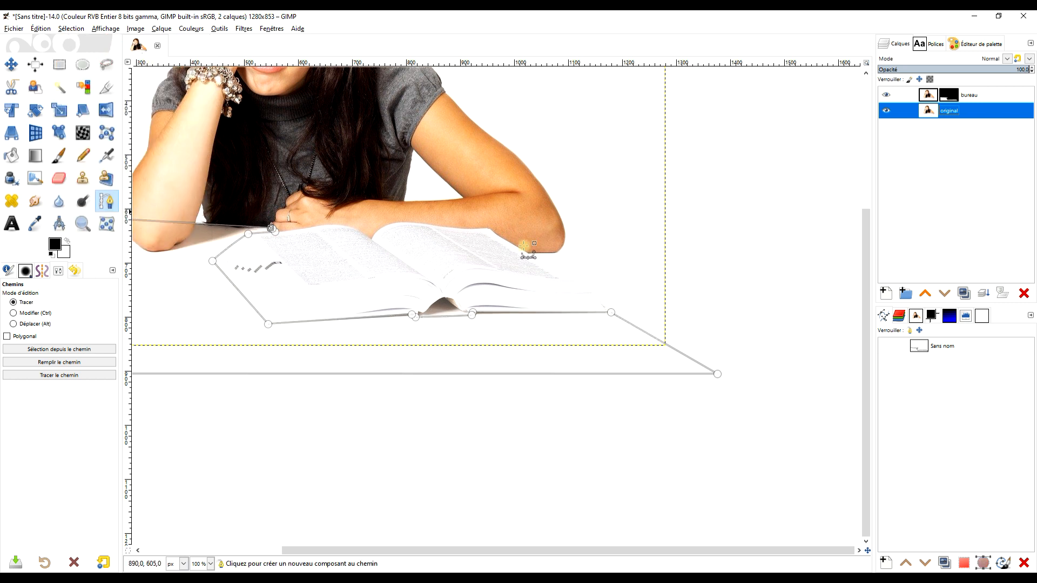
scroll(652, 302, "up", 1)
left_click_drag(654, 305, 672, 317)
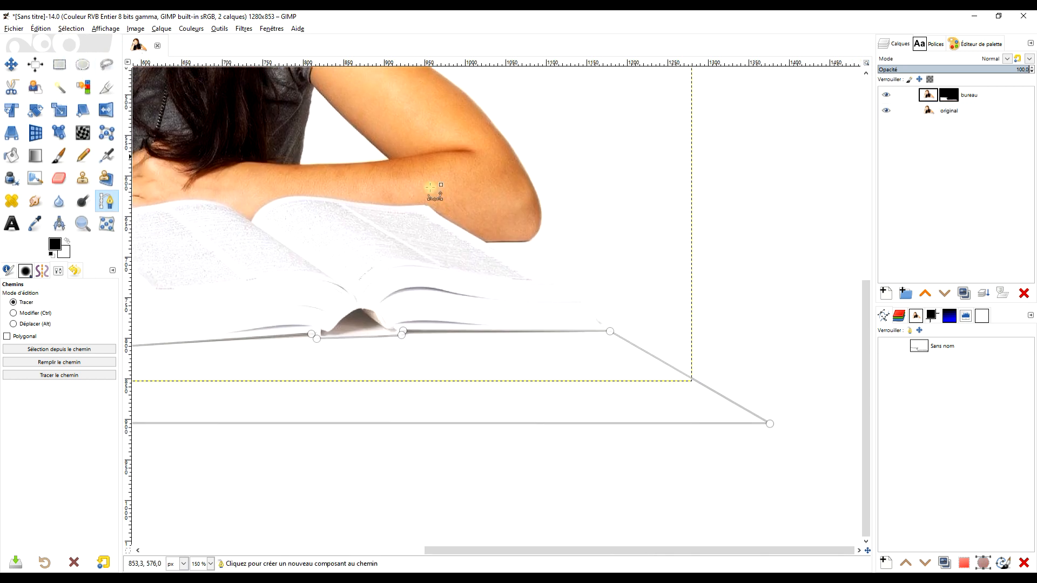
left_click(60, 65)
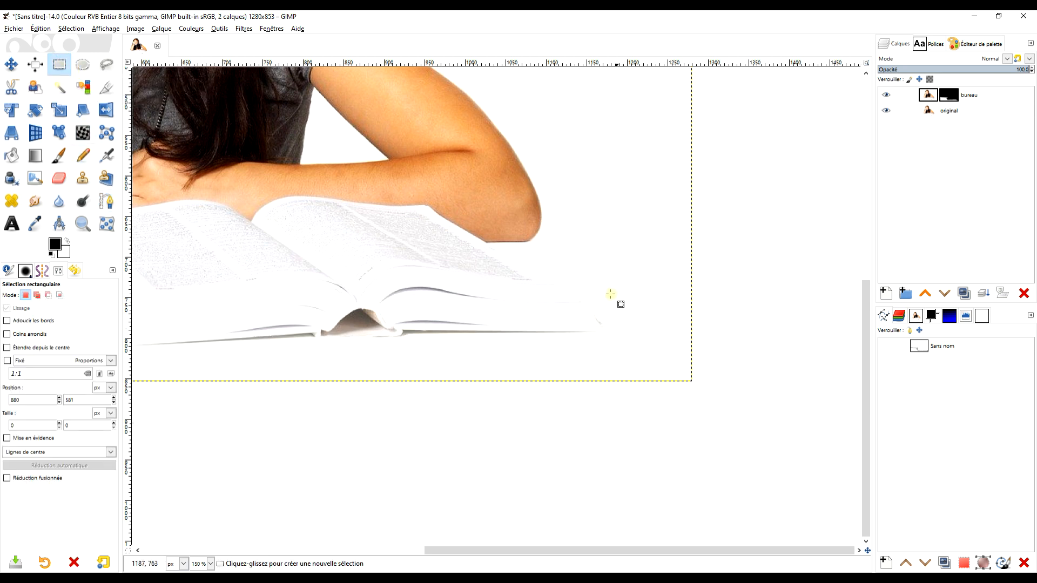
scroll(610, 294, "left", 5)
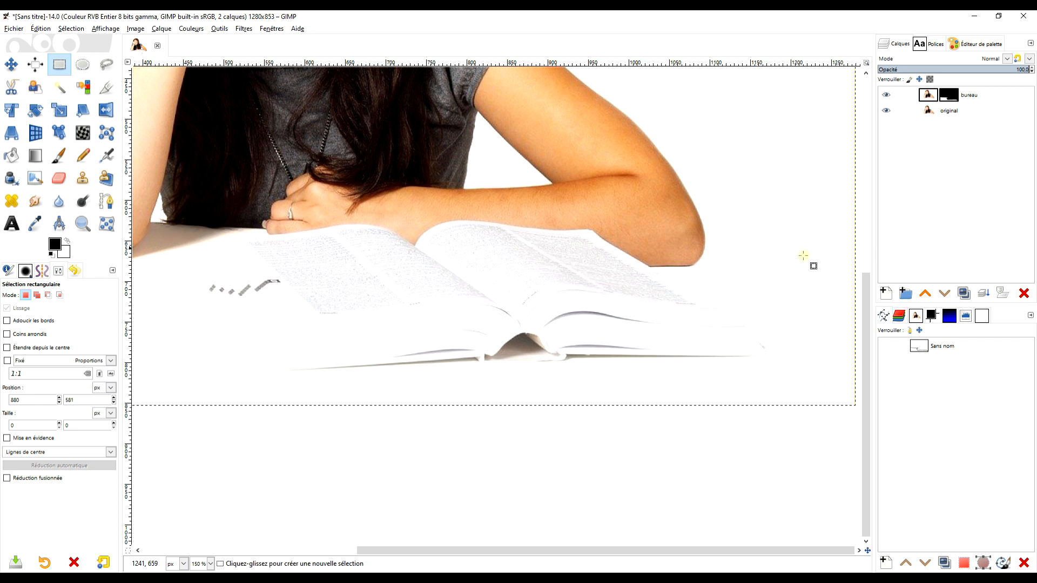
scroll(783, 261, "right", 2)
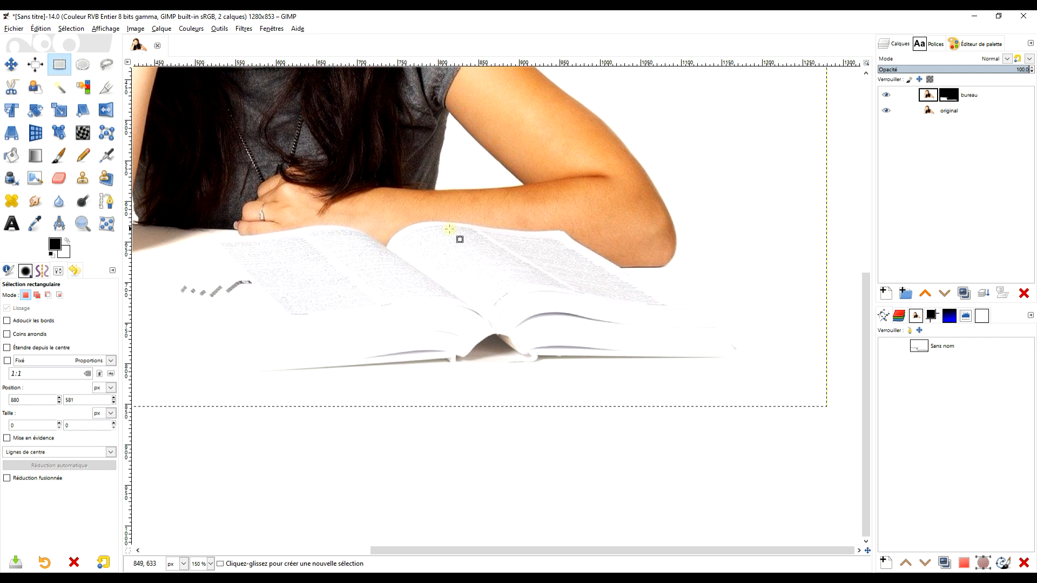
scroll(449, 229, "left", 2)
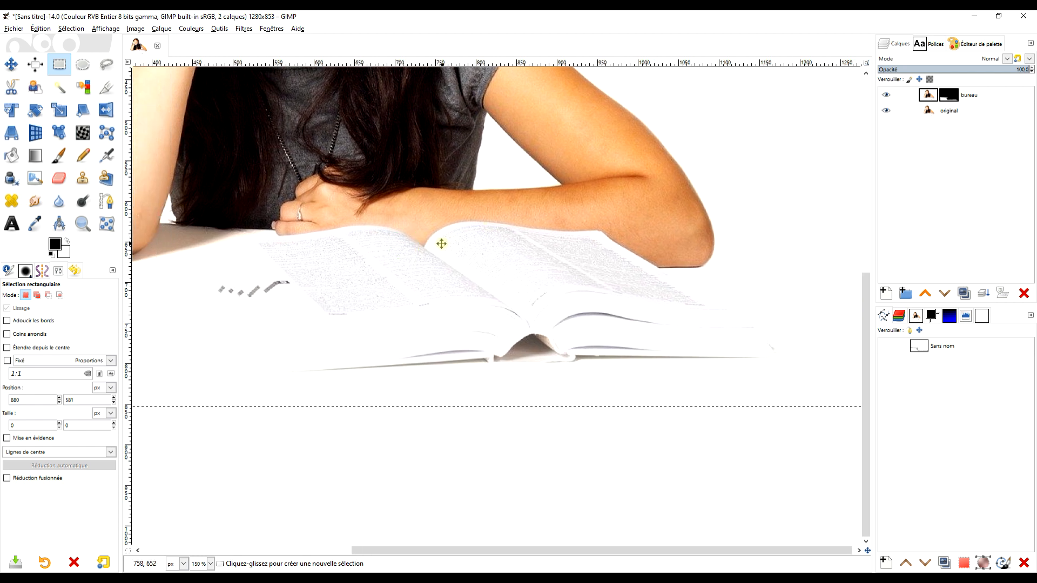
Start a new path along the desk's back edge, with nodes beside the raised forearm and at the resting hand's fingernail.
left_click(107, 204)
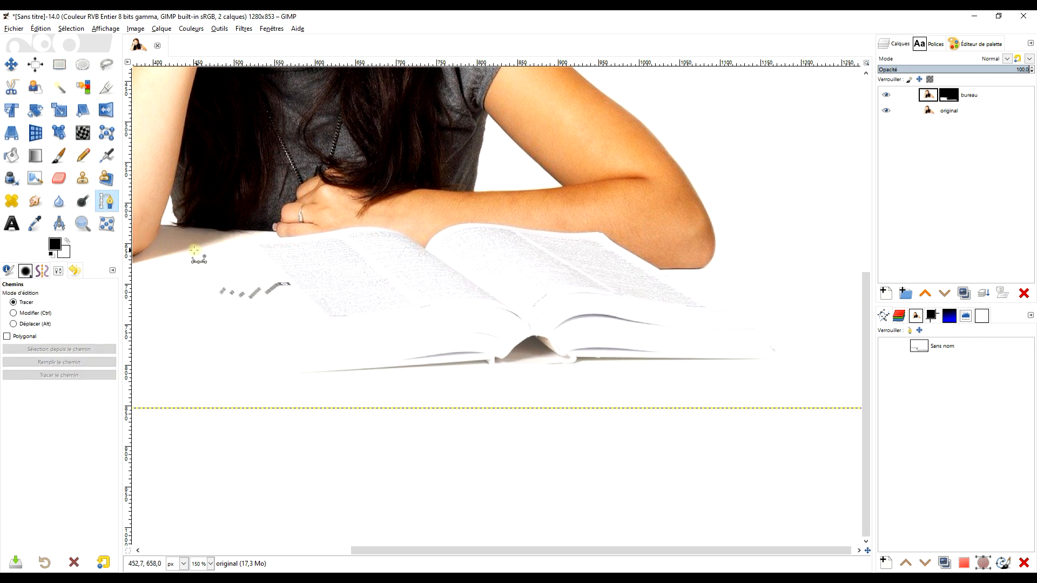
scroll(163, 226, "up", 2)
scroll(163, 225, "up", 2)
left_click(156, 222)
left_click(566, 248)
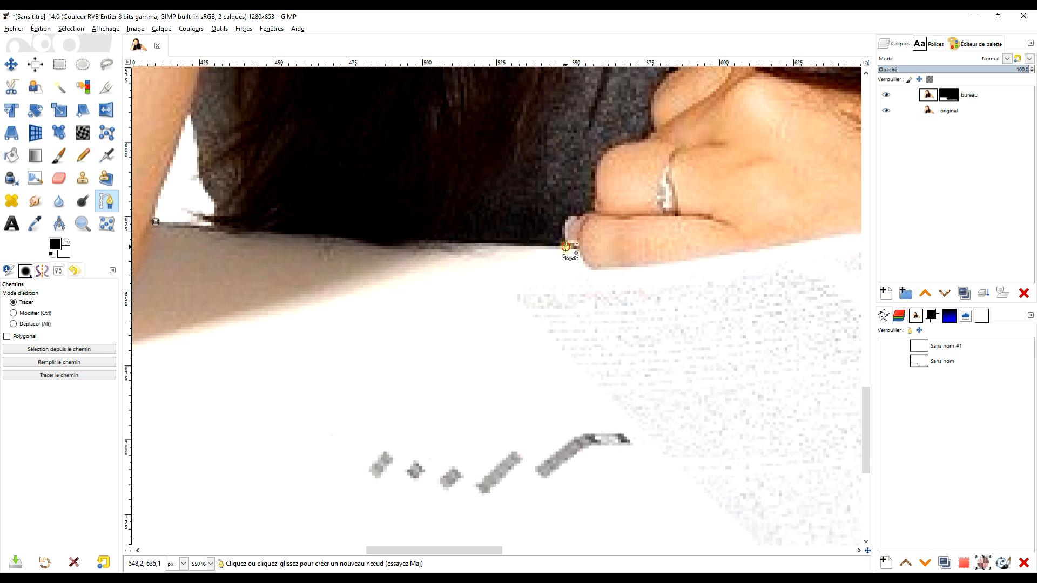
Extend the new path straight across the book and forearm, and place its end node beyond the image's right edge.
scroll(677, 274, "right", 3)
scroll(437, 261, "down", 2)
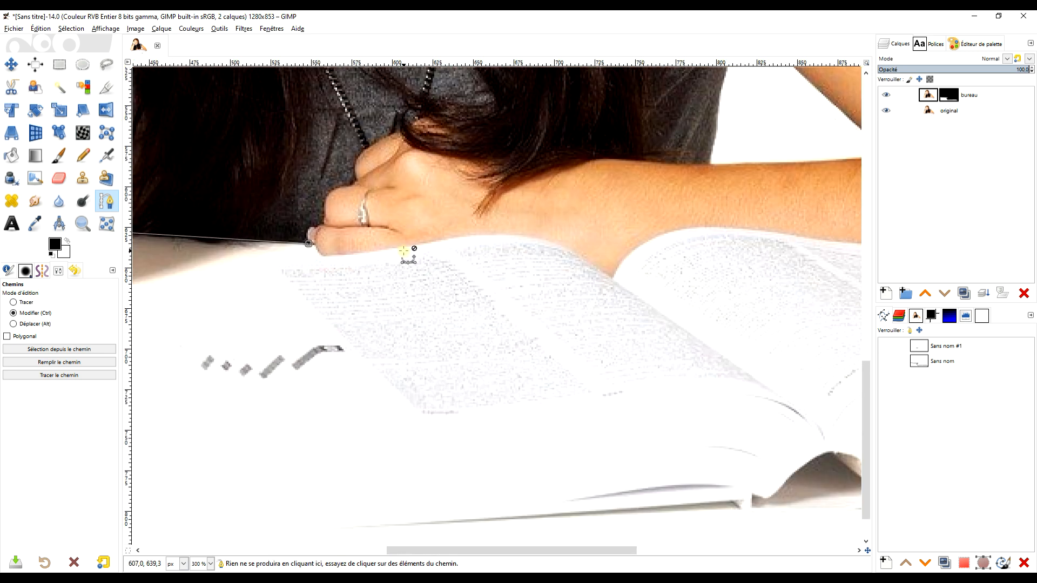
scroll(443, 256, "down", 2)
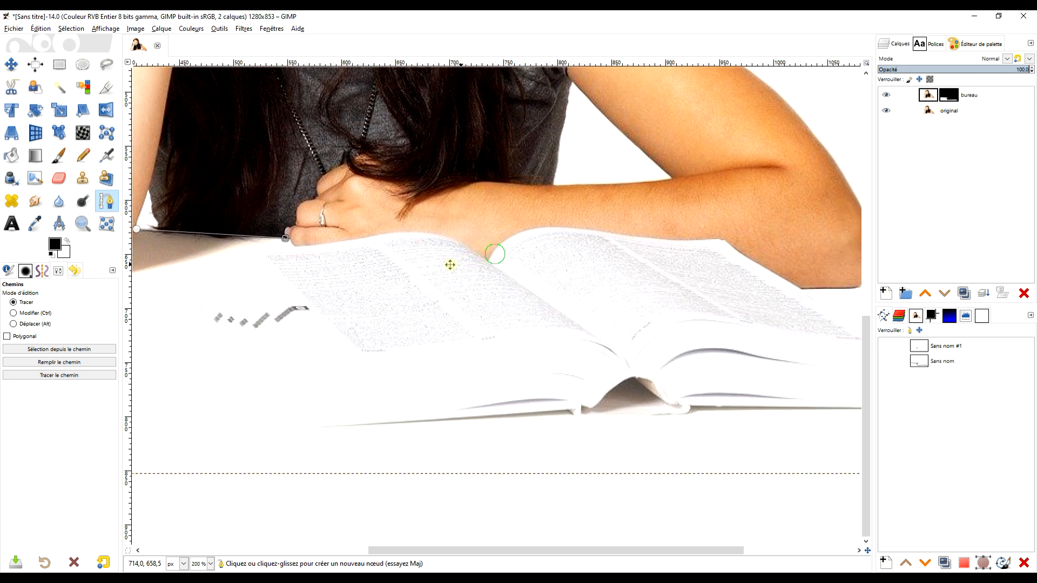
scroll(378, 259, "right", 1)
scroll(335, 267, "right", 1)
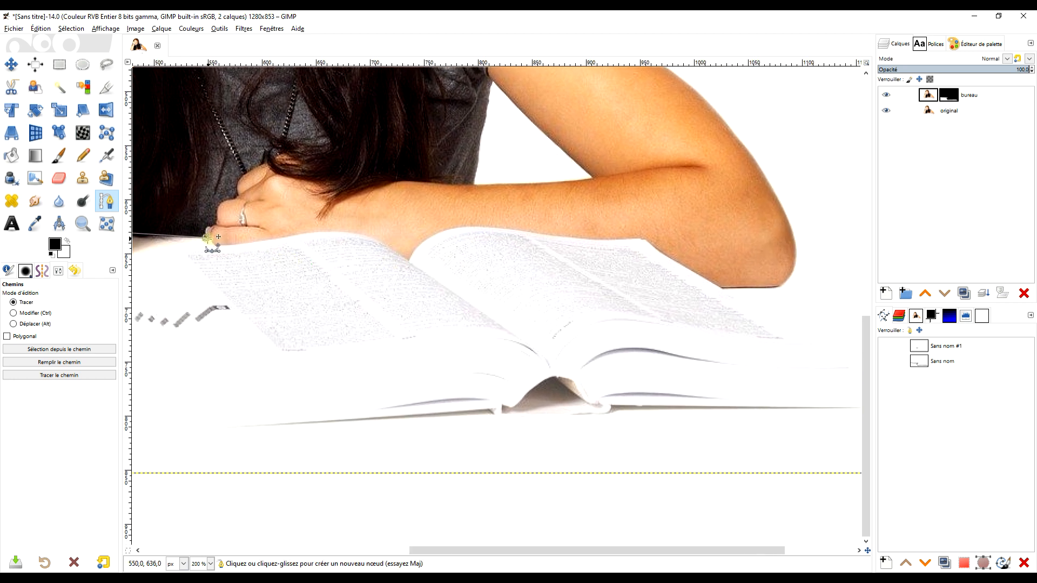
left_click(617, 240)
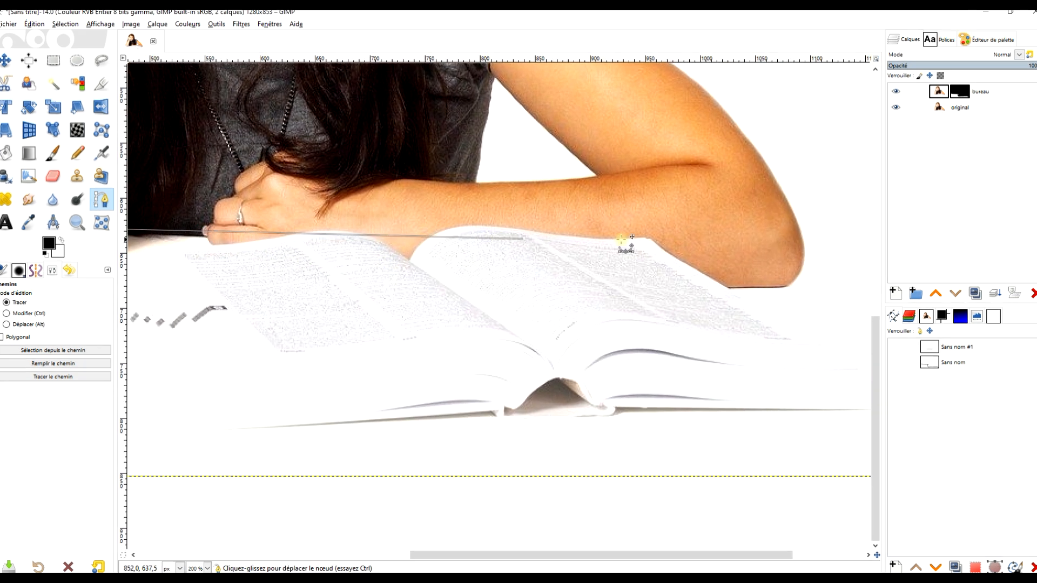
left_click_drag(621, 239, 847, 248)
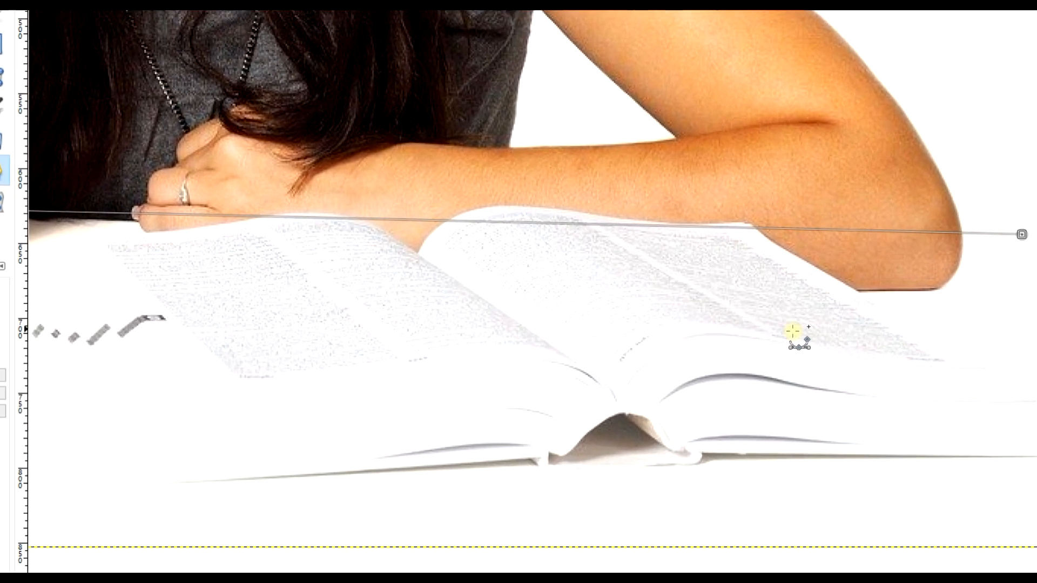
scroll(508, 314, "down", 2)
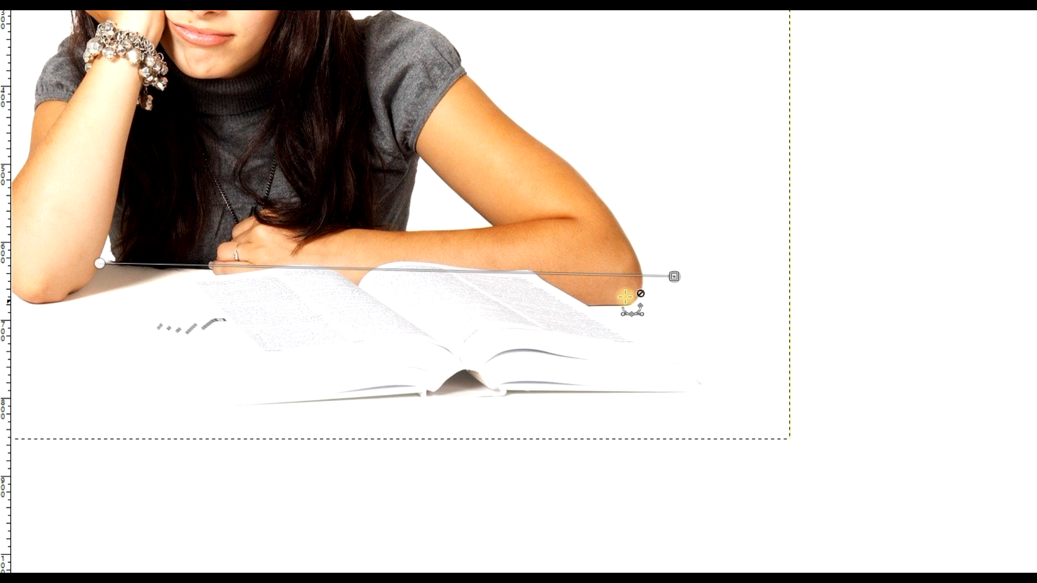
left_click_drag(674, 276, 961, 312)
Extend the path outside the image around its lower-right corner, with one node beyond the corner and another below the canvas under the book.
scroll(204, 274, "up", 6)
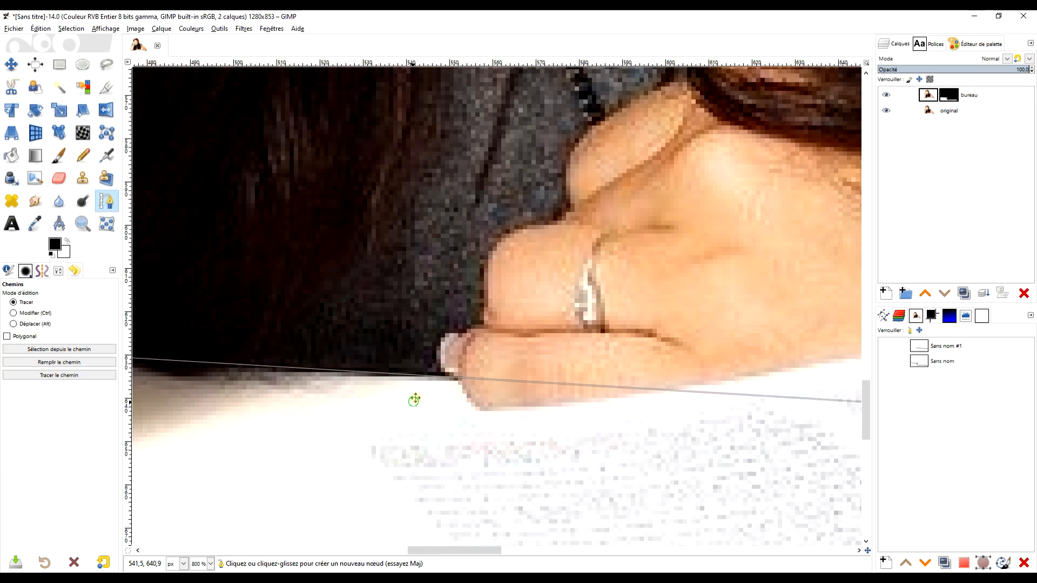
left_click_drag(414, 402, 509, 351)
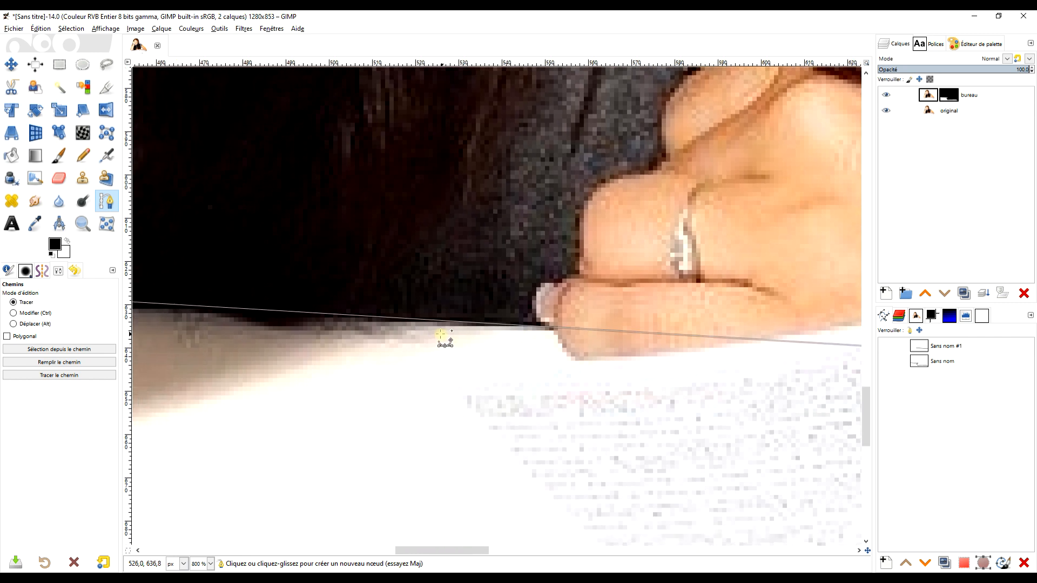
left_click_drag(368, 348, 461, 312)
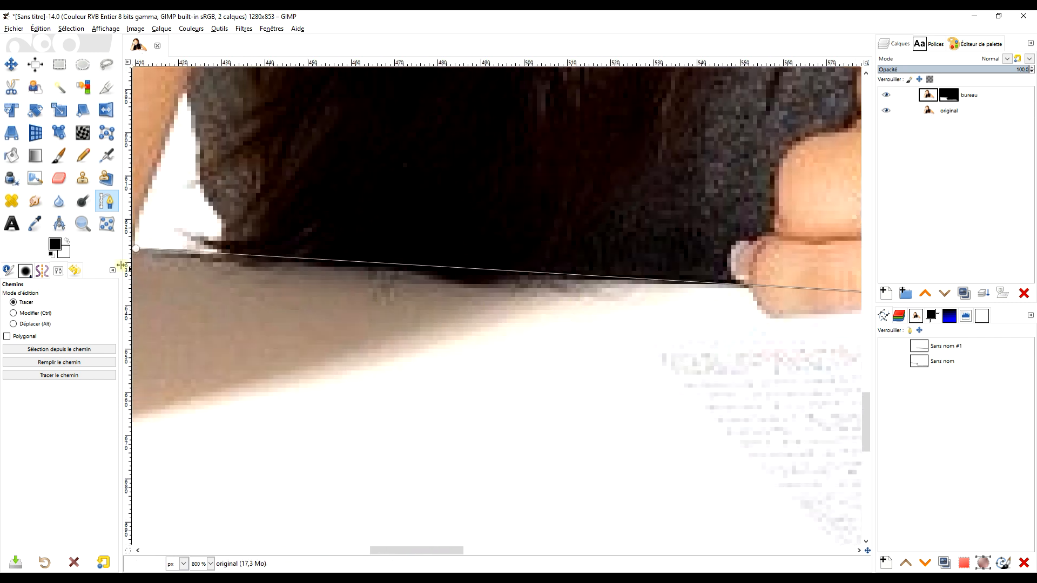
key("ctrl")
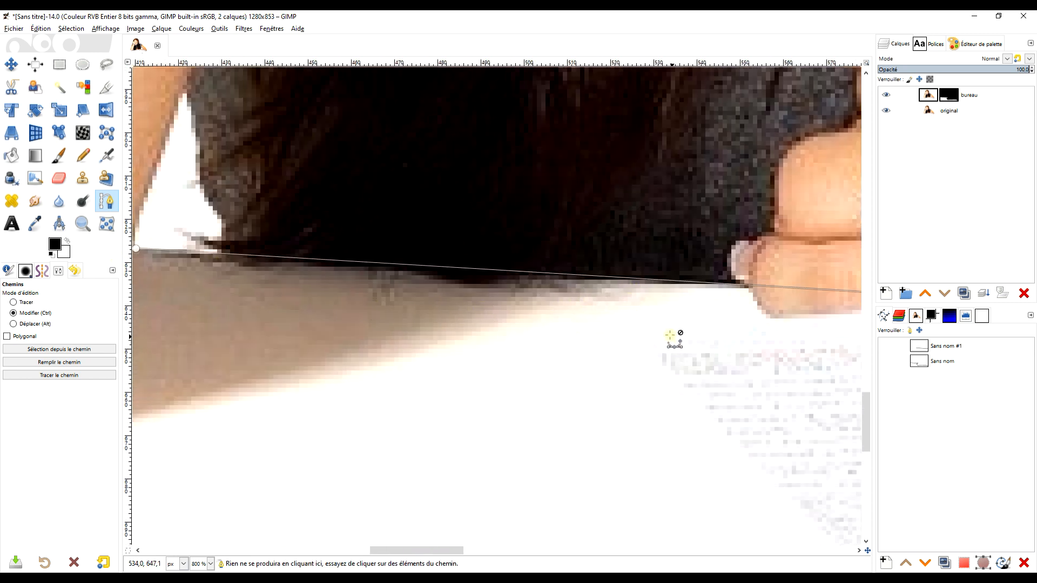
scroll(669, 336, "down", 3)
left_click_drag(719, 337, 490, 321)
left_click_drag(590, 337, 451, 322)
scroll(506, 331, "down", 4)
left_click(599, 432)
scroll(488, 416, "up", 2)
left_click(289, 422)
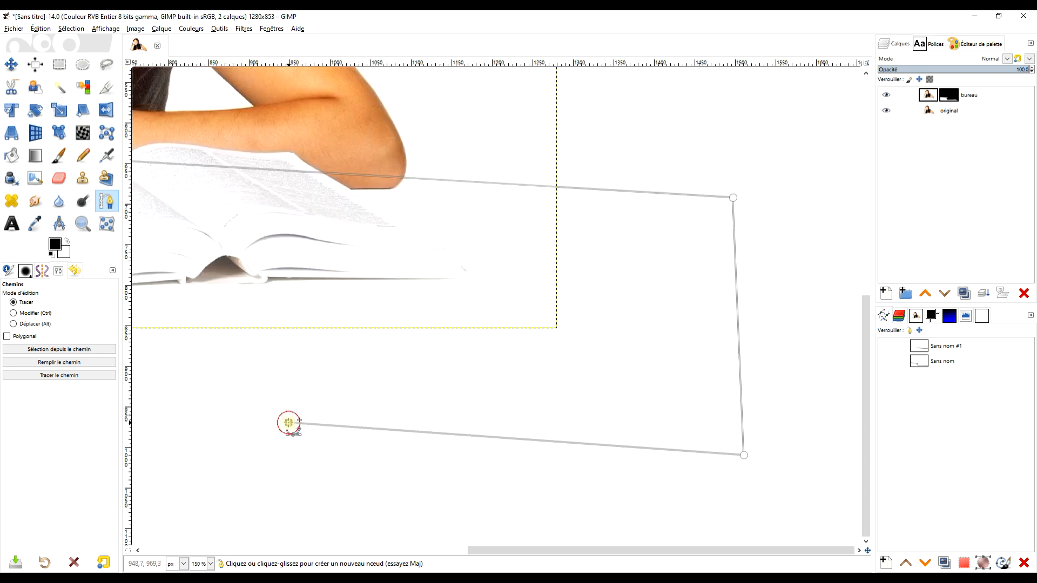
Run the path up to the book's lower cover edge beside the spine and along it to the outer corner, fine-tuning the corner node.
scroll(257, 262, "up", 3)
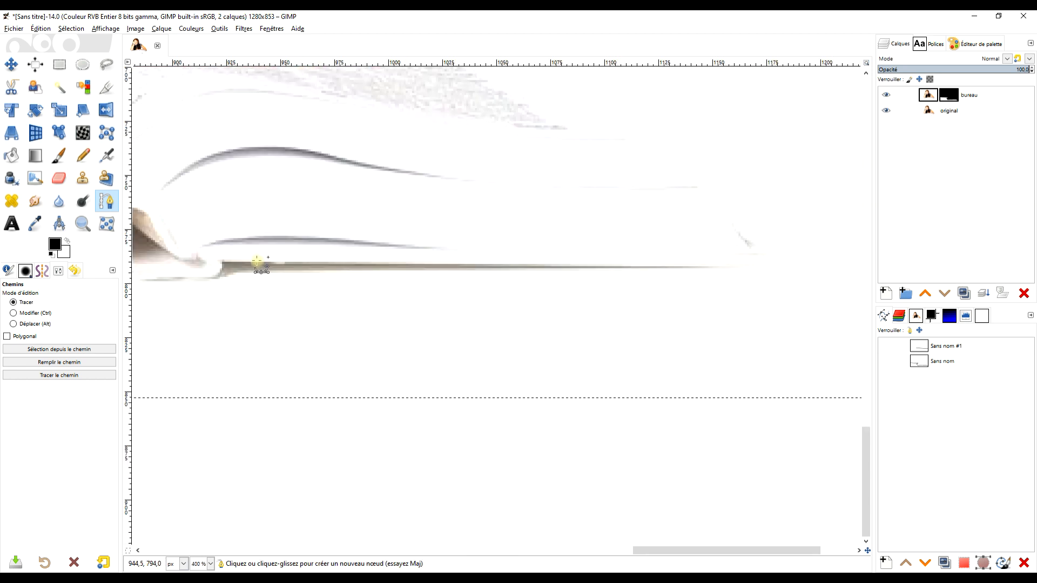
left_click(252, 262)
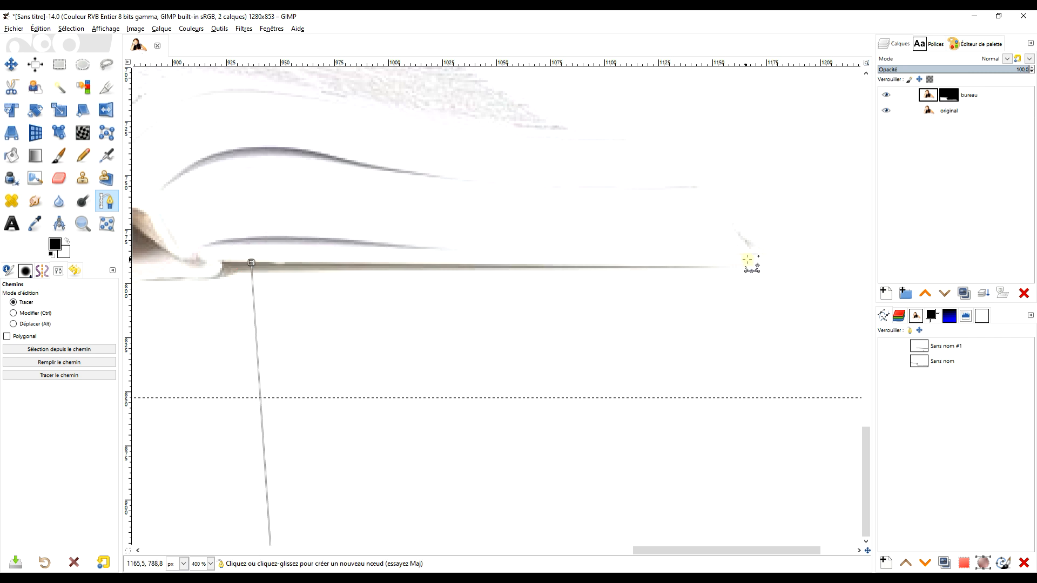
left_click(774, 264)
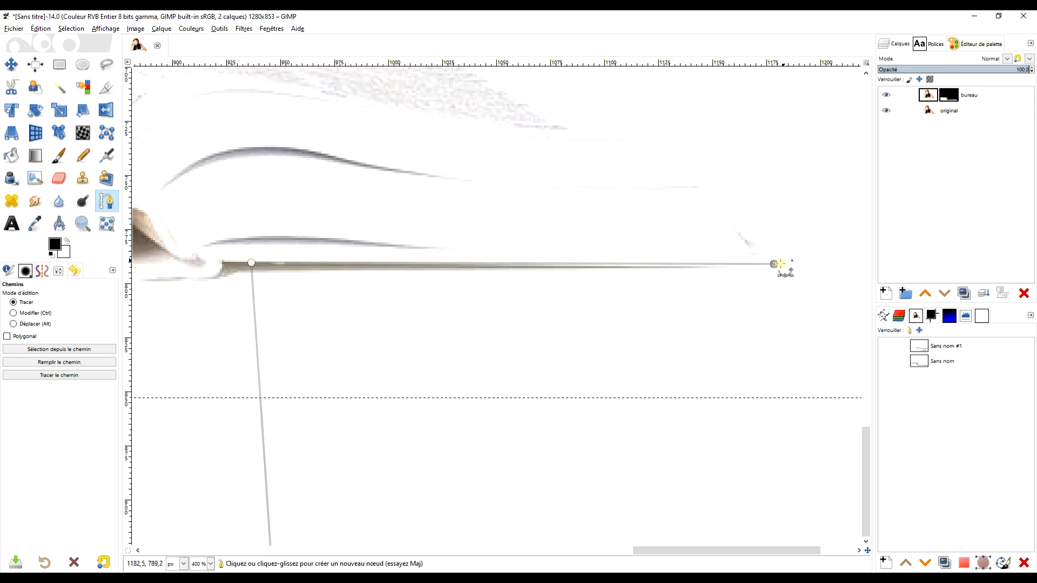
mouse_move(775, 264)
left_mouse_down()
mouse_move(776, 286)
mouse_move(780, 266)
left_mouse_up()
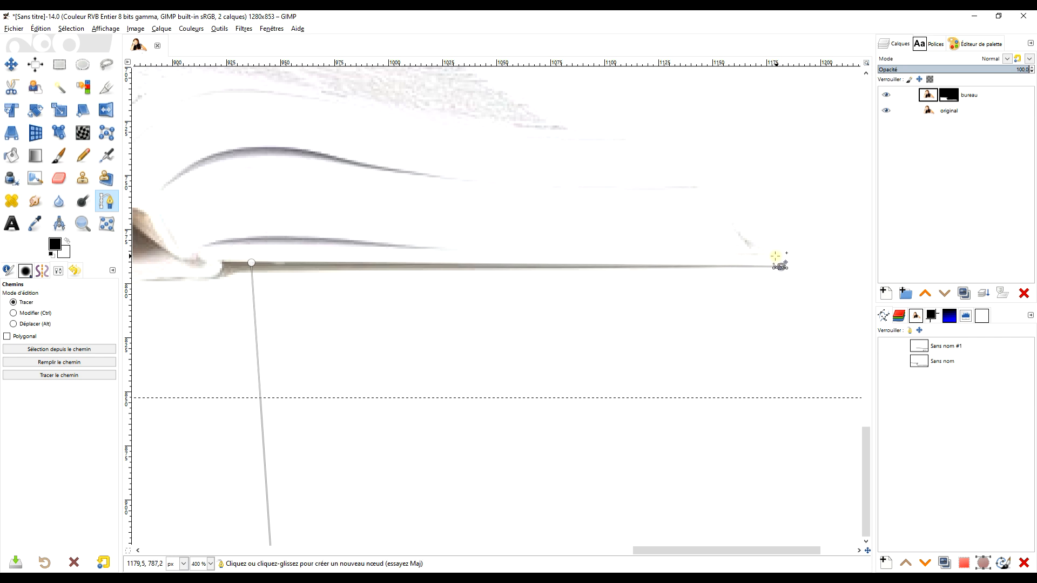
Continue the path up the outer edge of the book's pages to the point where the elbow meets the book.
left_click(744, 236)
left_click(696, 186)
left_click(607, 125)
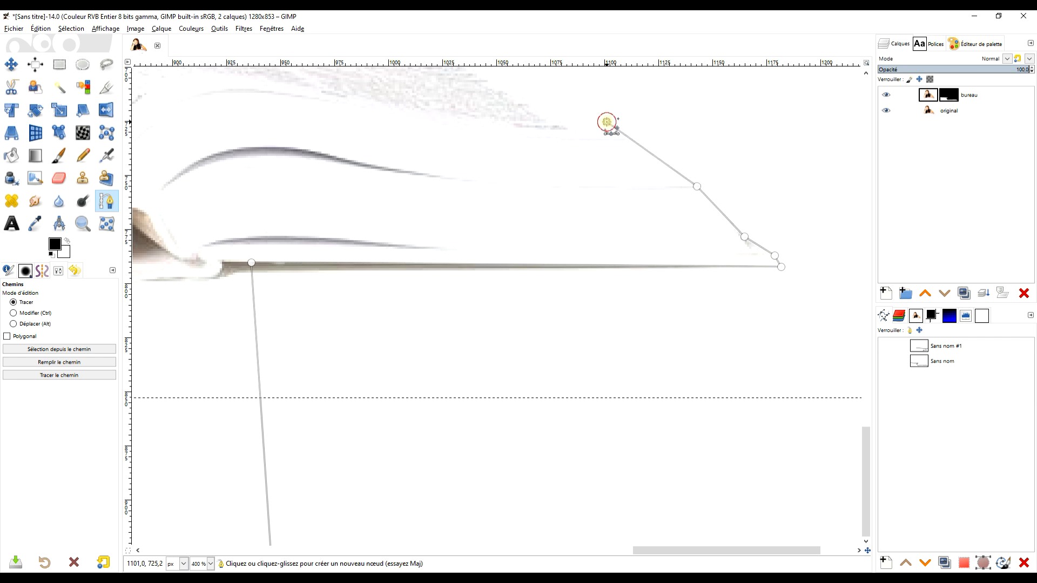
scroll(610, 232, "down", 1)
left_click(607, 224)
scroll(537, 275, "down", 3)
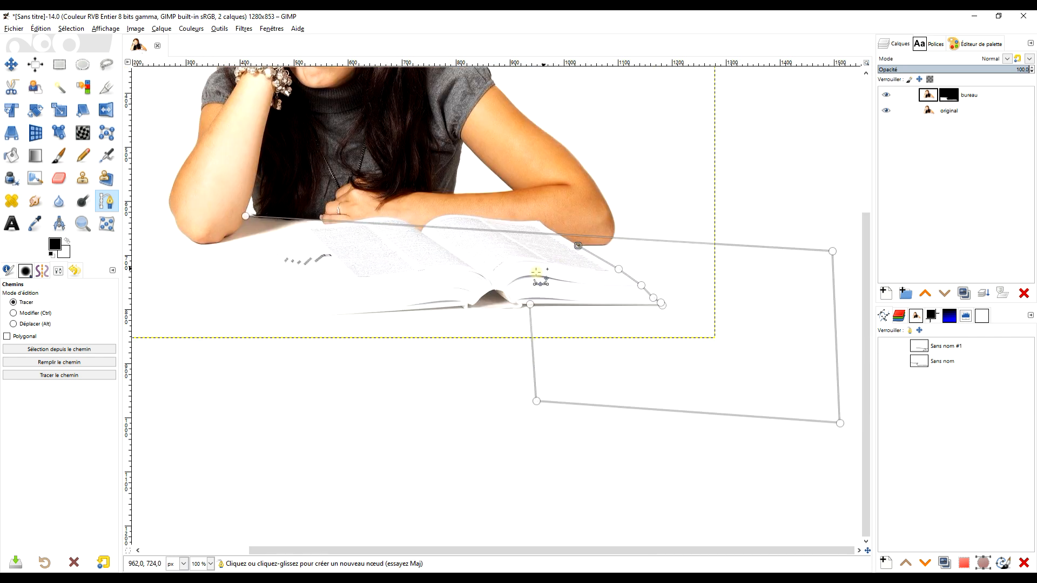
Close the path on its first node beside the raised forearm and convert it to a selection.
scroll(359, 218, "up", 5)
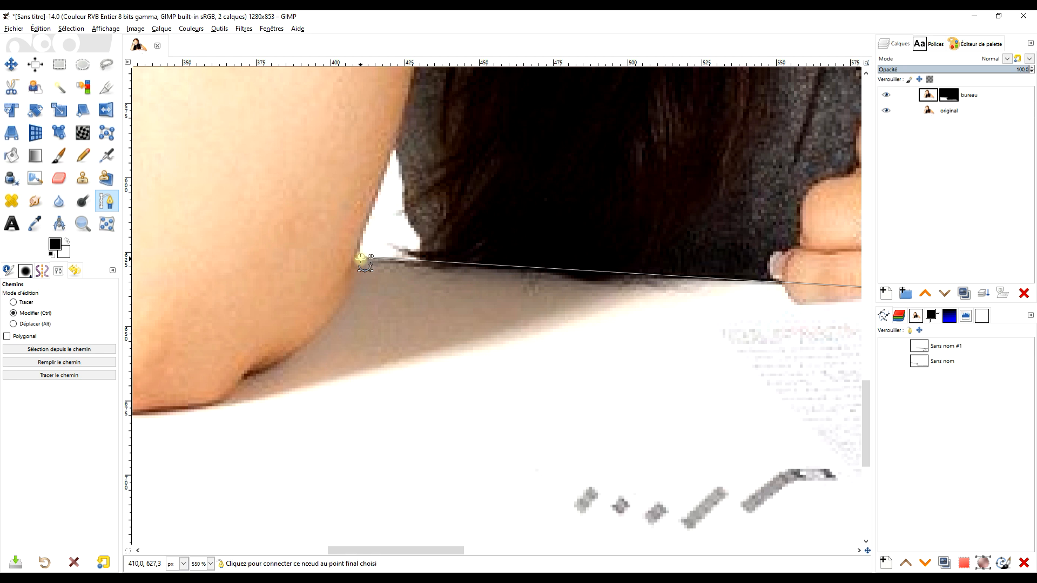
left_click(360, 259, "ctrl")
scroll(555, 294, "down", 6)
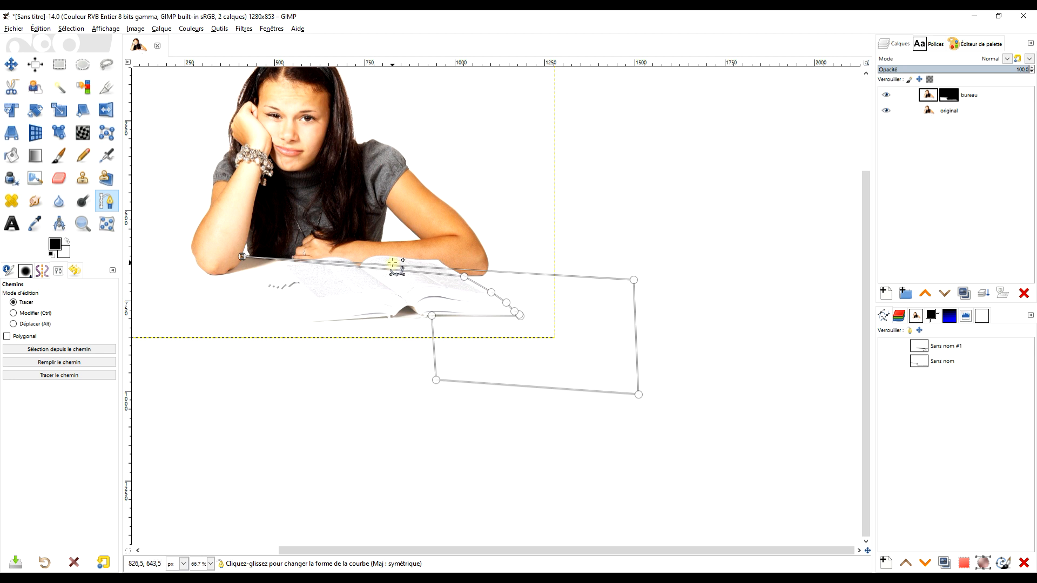
key("Return")
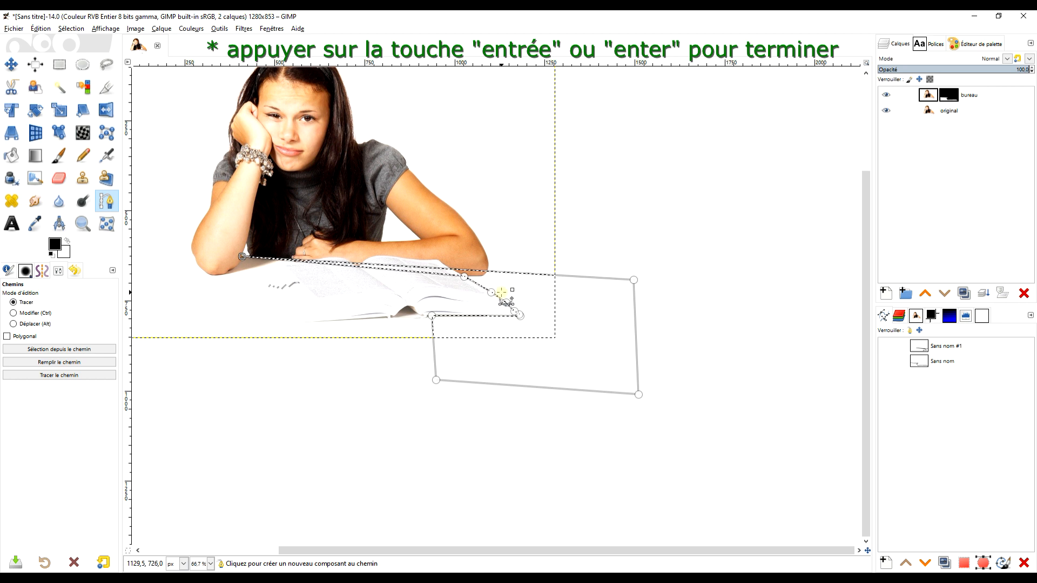
Display the bureau layer's mask, clear the selected area to the white background colour, and return to the normal layer view.
left_click(952, 97)
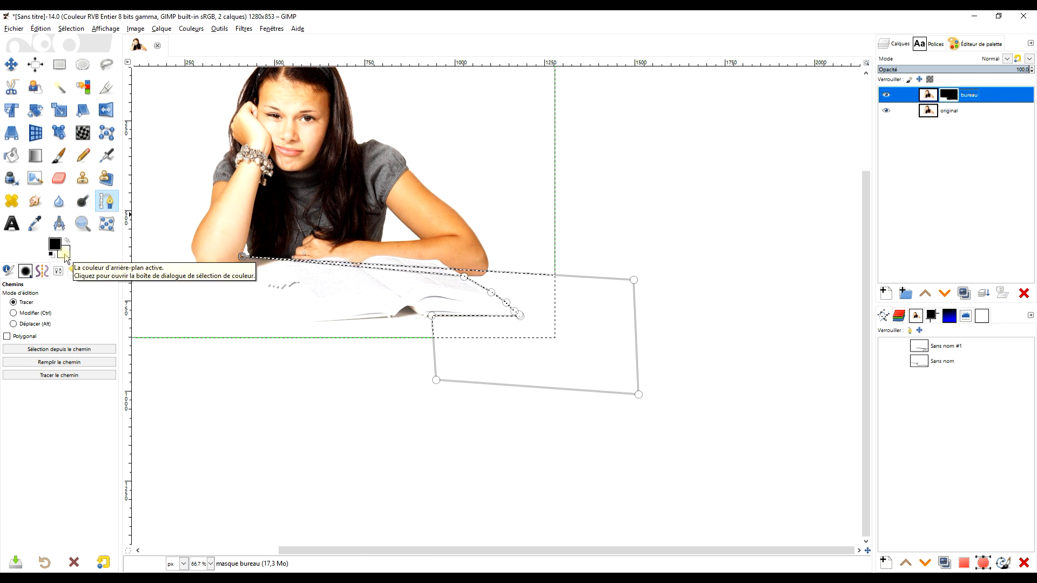
right_click(951, 97)
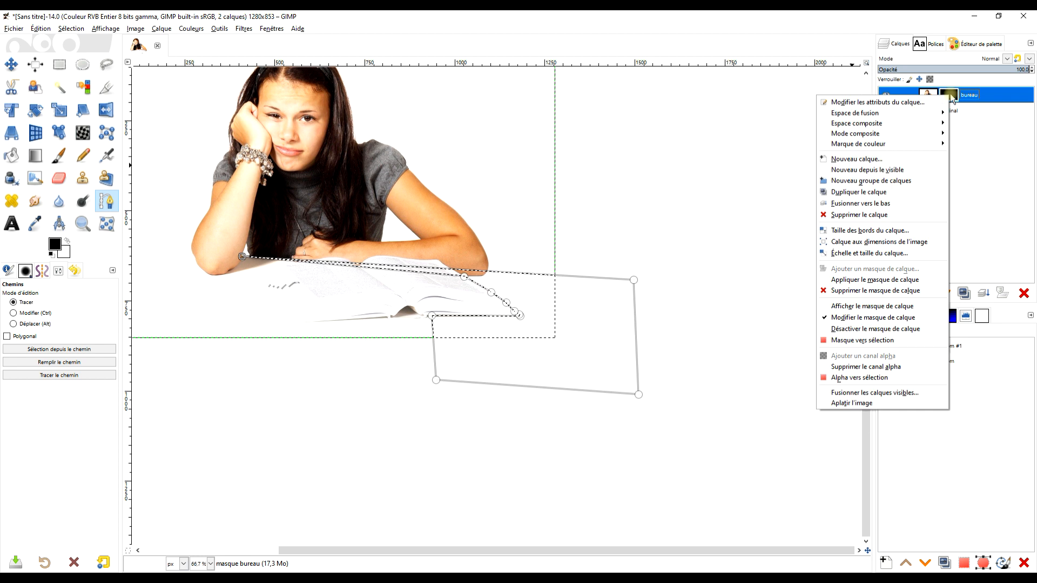
left_click(859, 306)
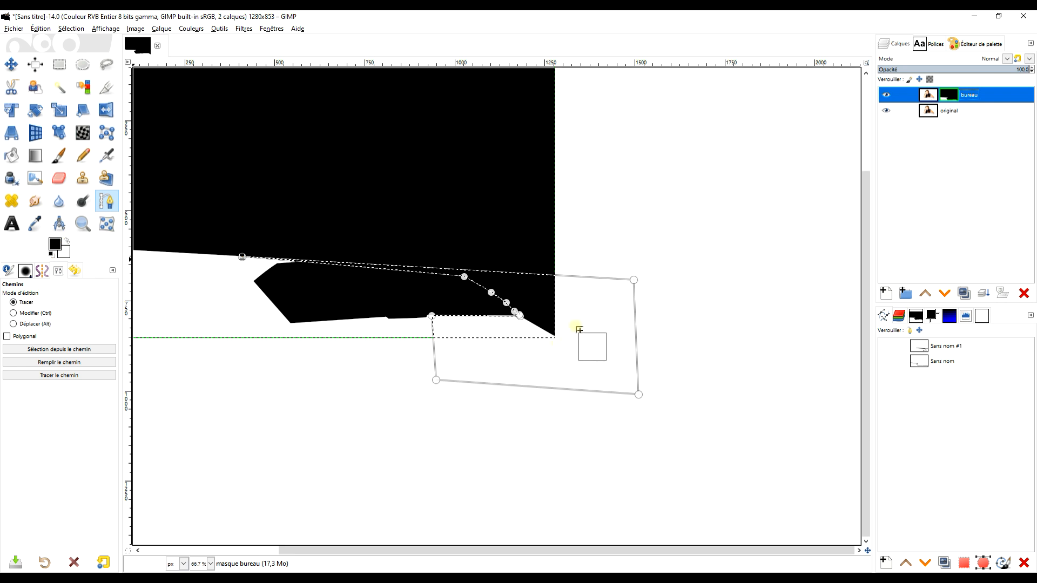
key("Delete")
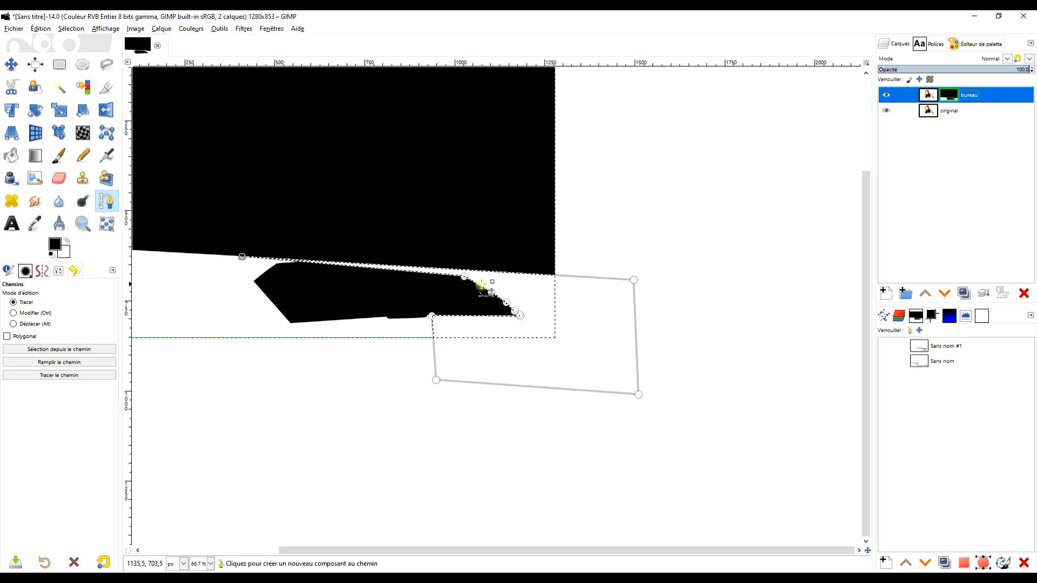
key("2")
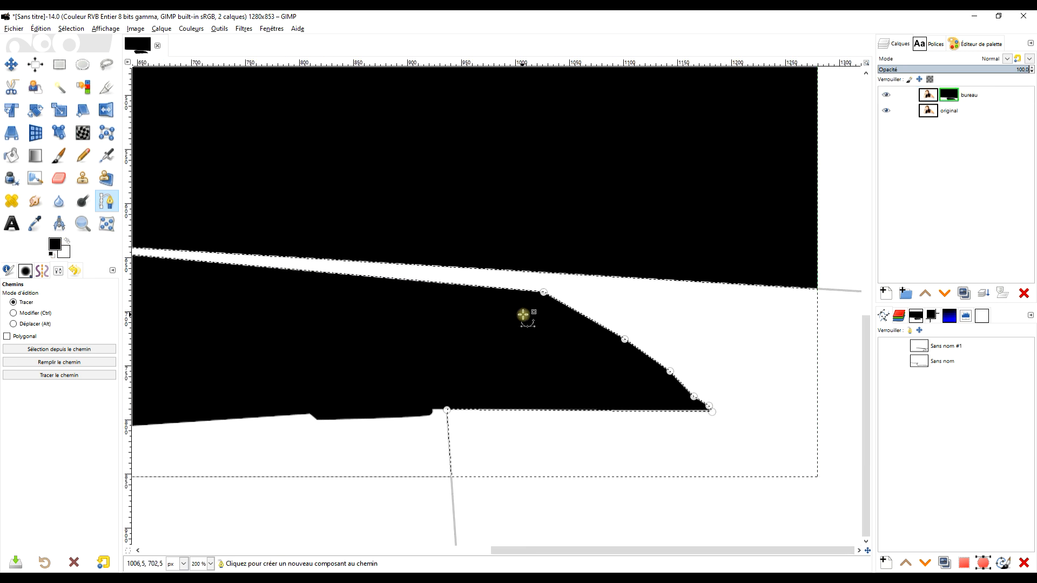
right_click(953, 98)
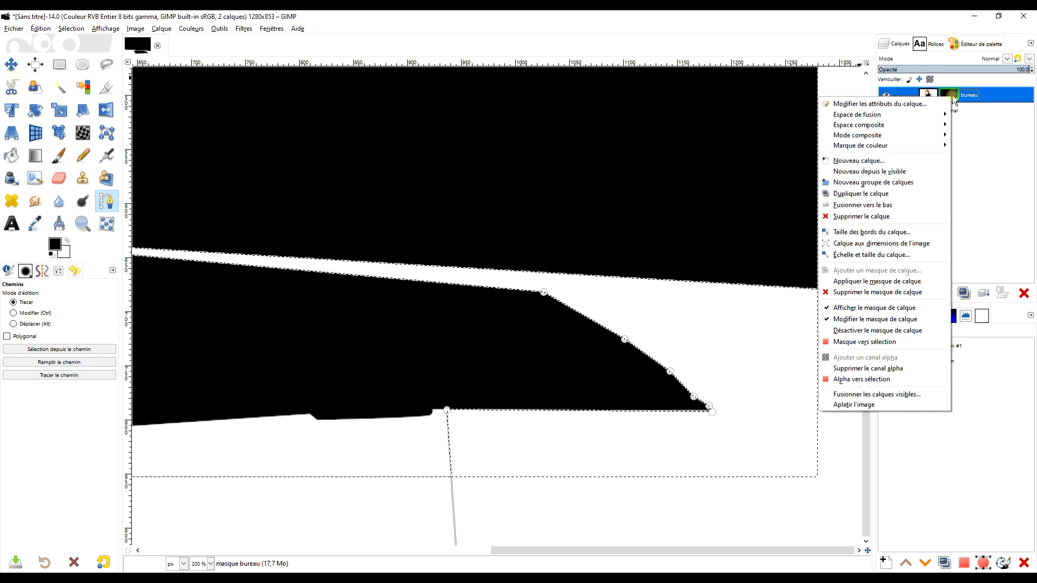
left_click(892, 308)
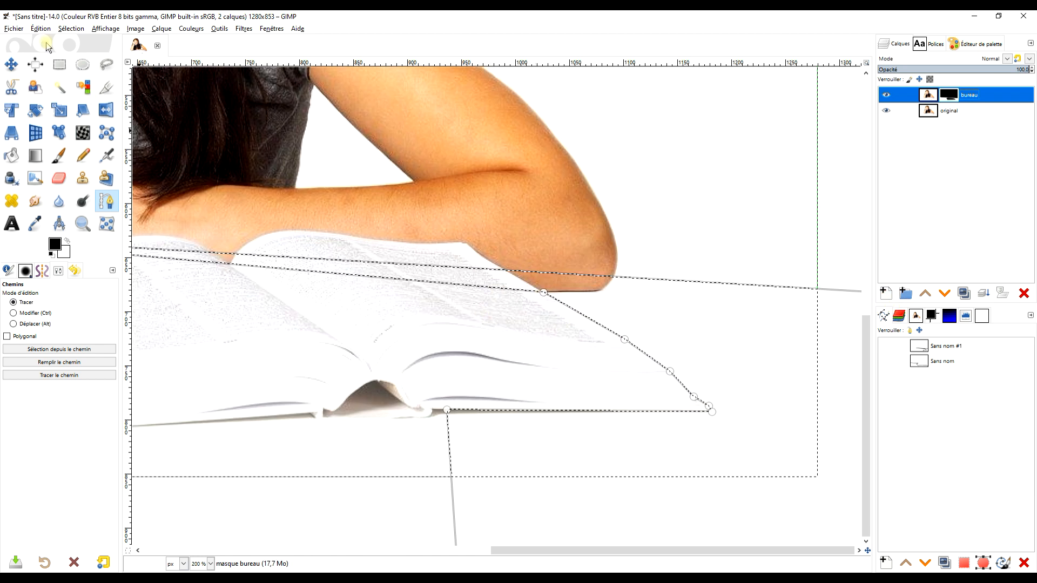
Clear the selection, switch to the Free Select tool, and show the path Sans nom #1 as a guide.
left_click(70, 28)
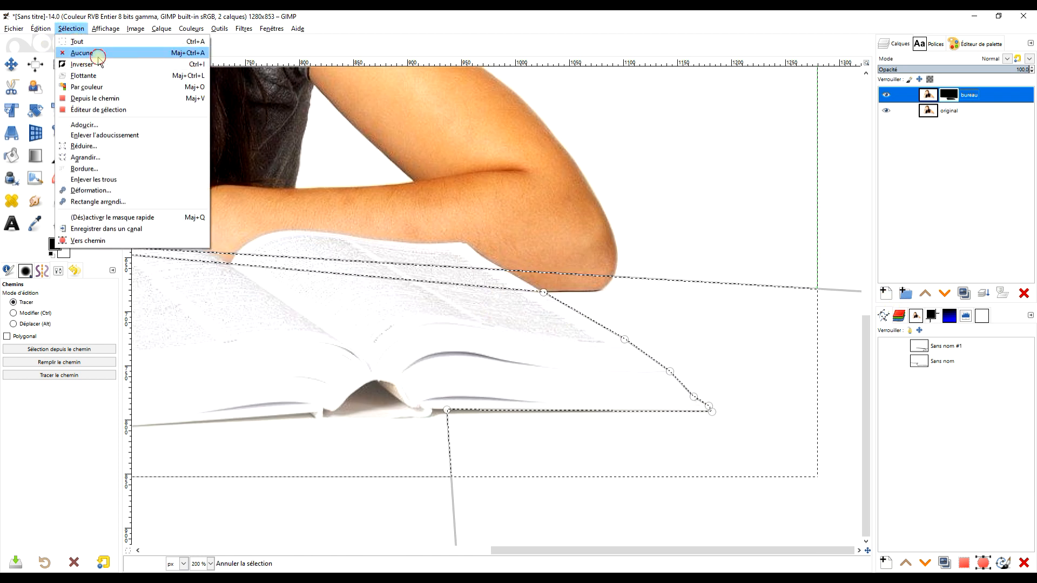
left_click(99, 56)
left_click(61, 68)
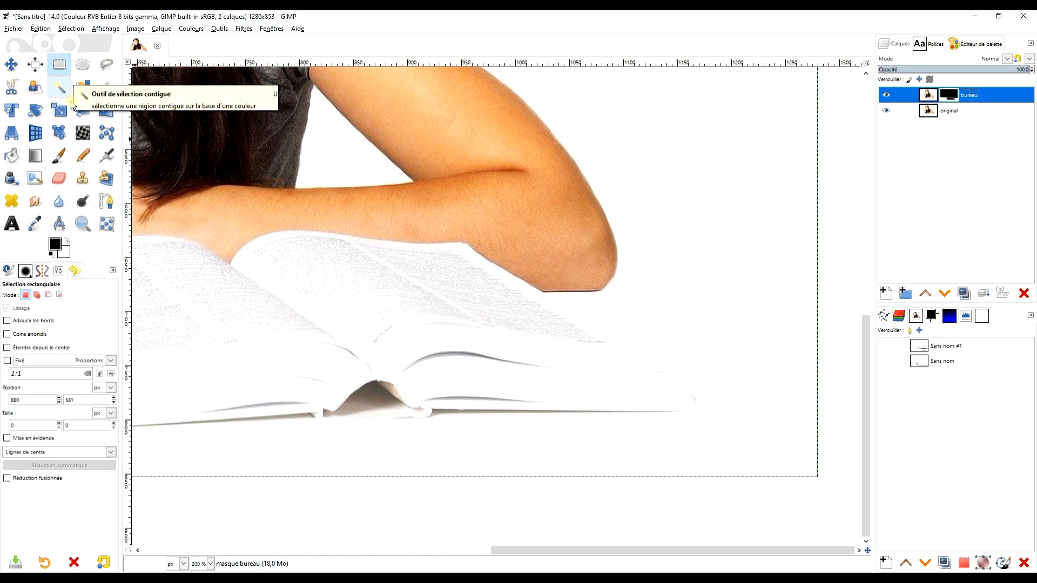
left_click(105, 66)
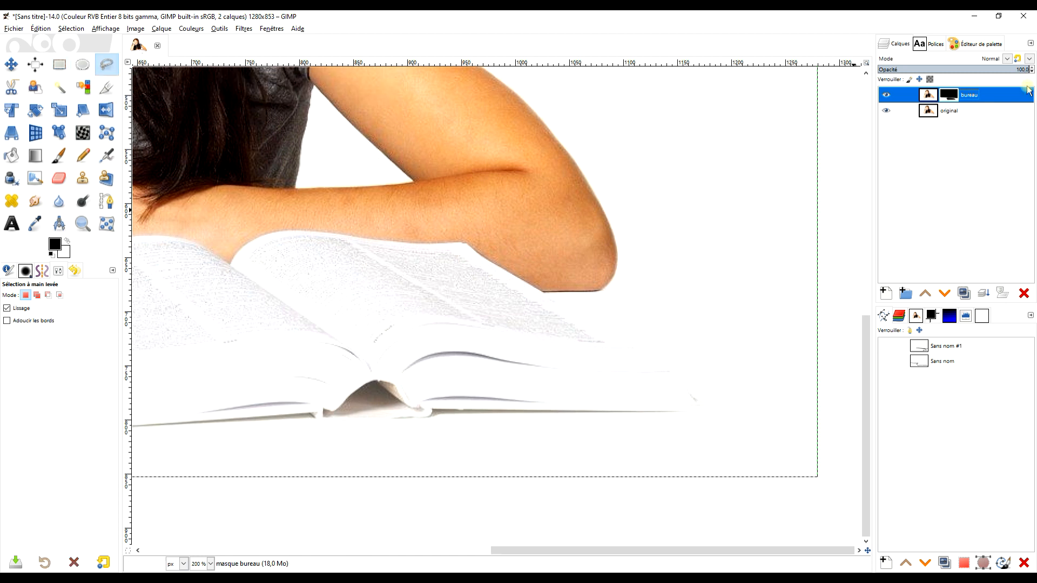
left_click(886, 349)
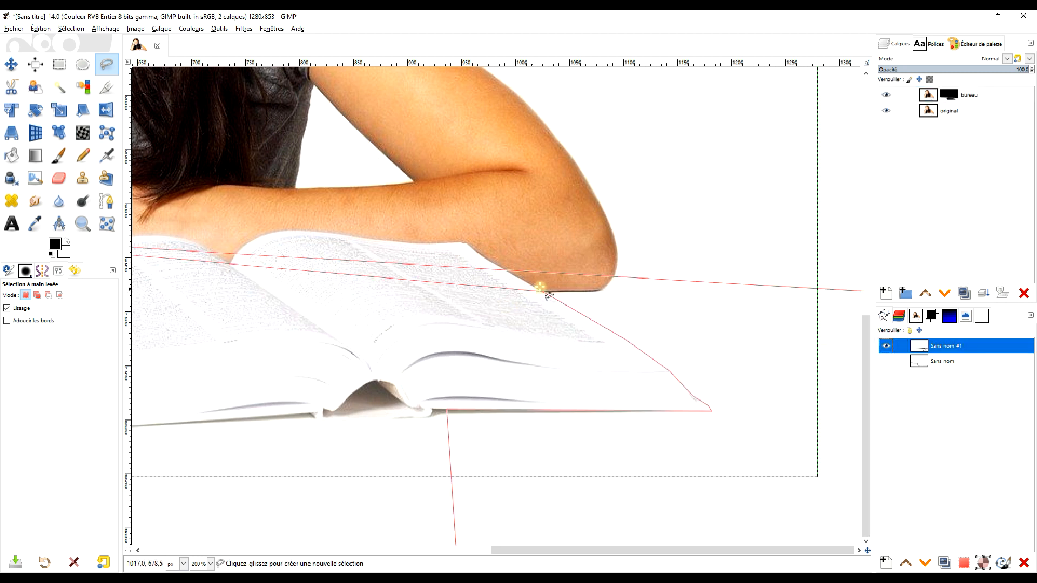
Start a free selection at the elbow's corner, follow the forearm's edge along the book, and run it straight across to the resting hand's fingernail.
scroll(544, 292, "up", 2)
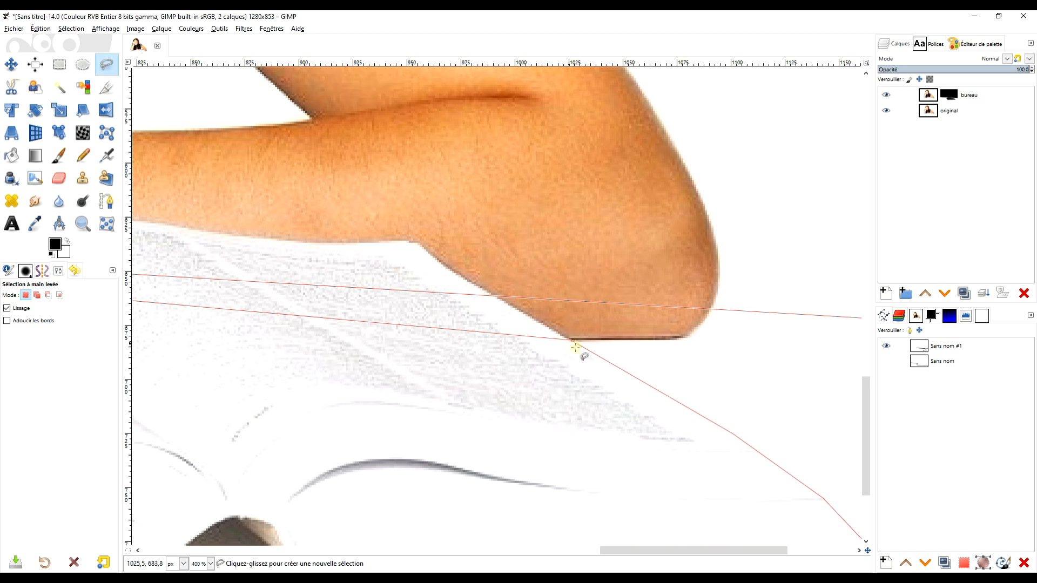
left_click(462, 276)
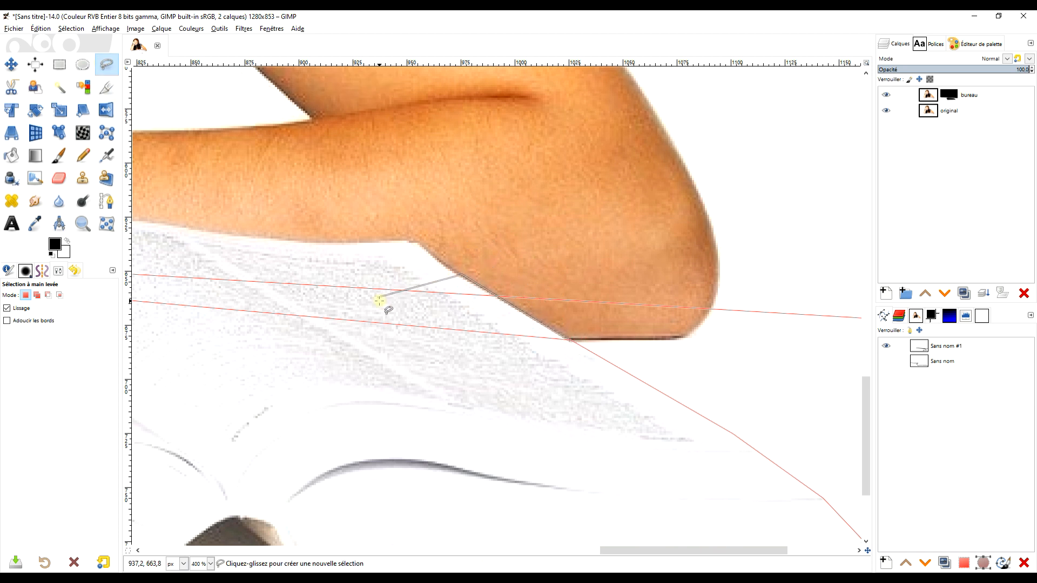
scroll(382, 301, "down", 3)
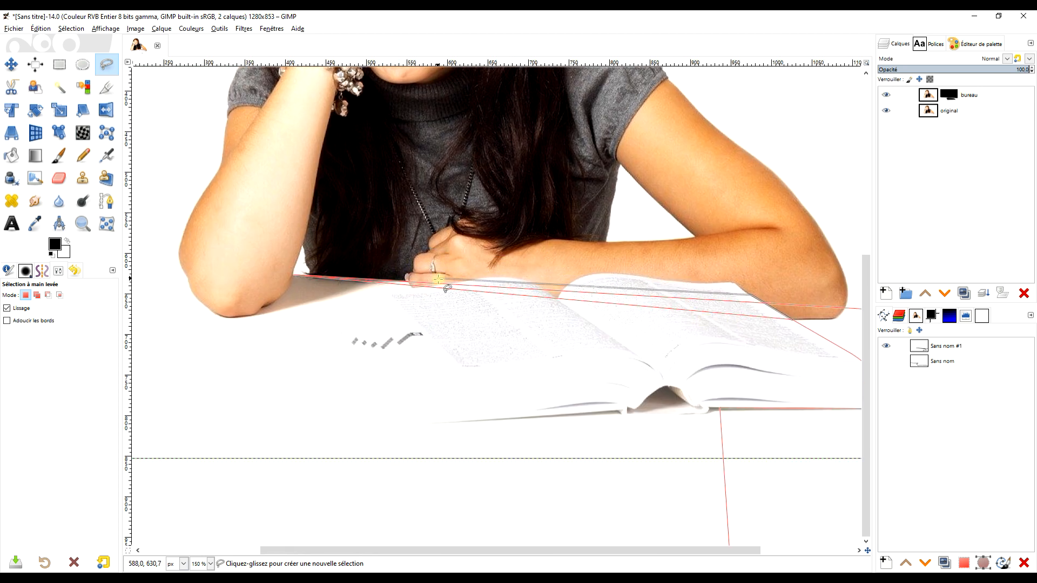
scroll(427, 276, "up", 3)
scroll(416, 277, "up", 1)
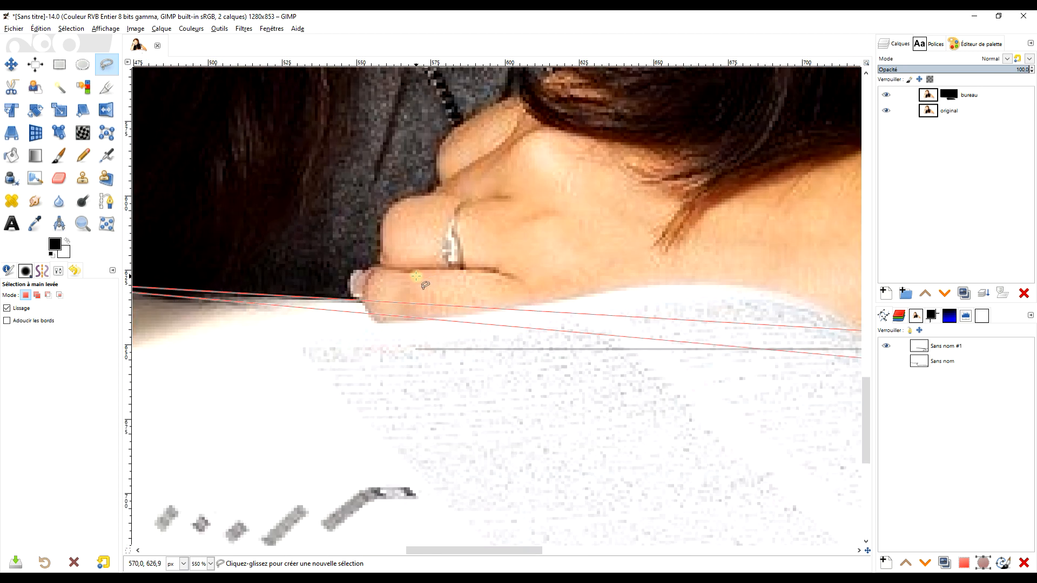
left_click(366, 288)
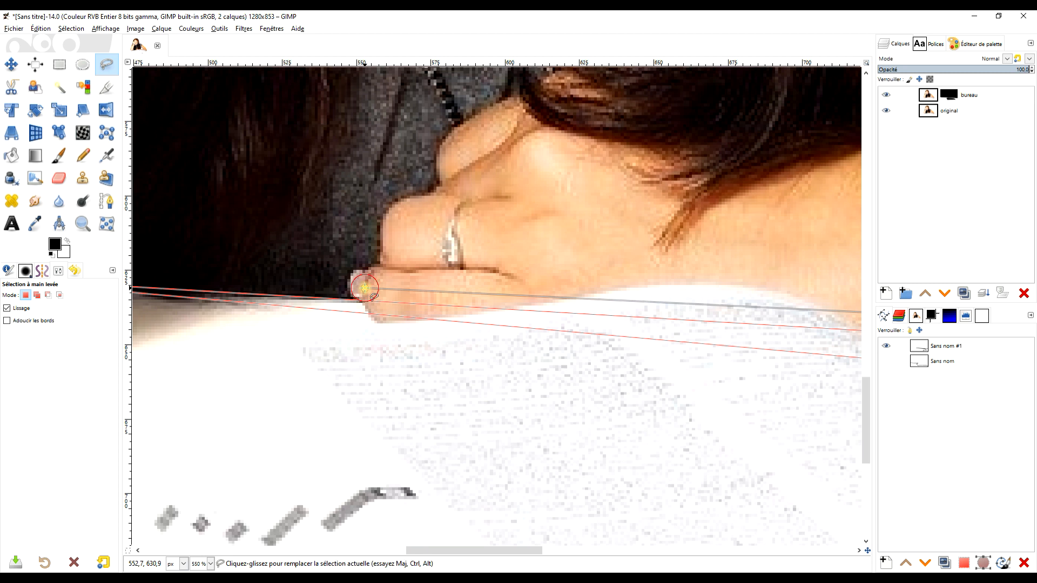
Trace the free selection around the fingertip and back across the book below both path lines, and close it at the elbow's corner.
left_click(368, 313)
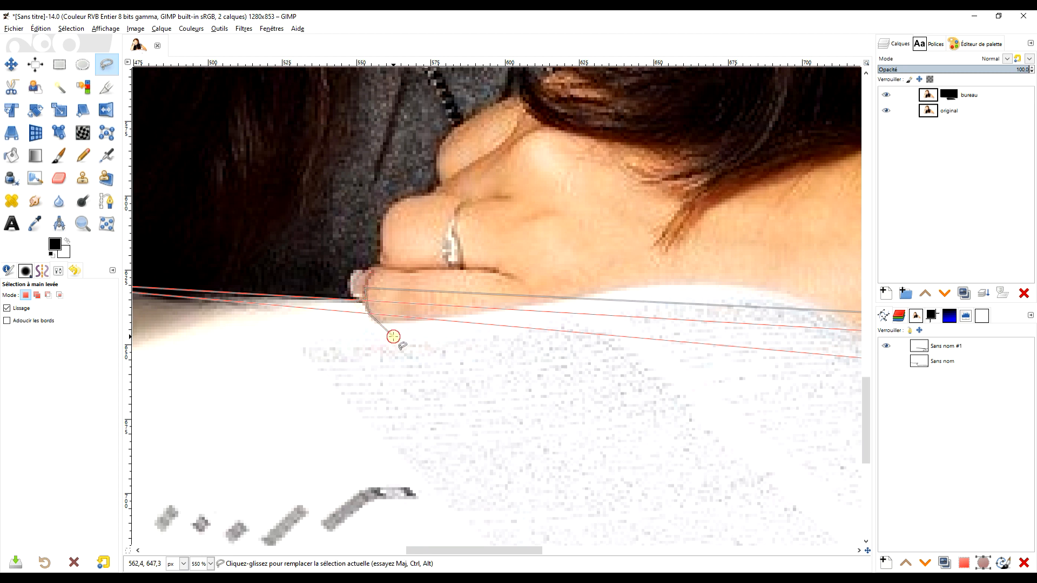
scroll(551, 428, "down", 3)
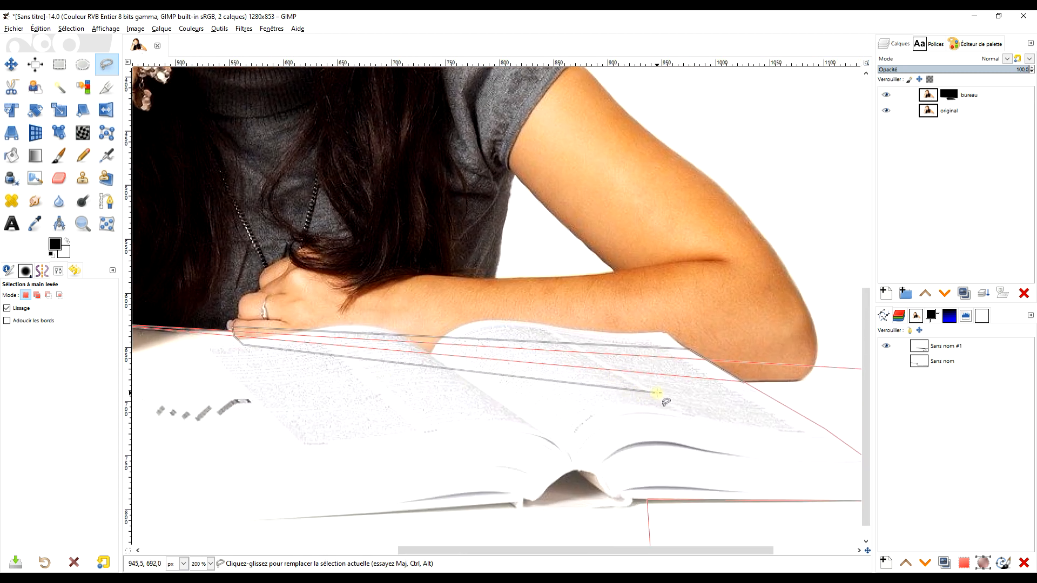
scroll(670, 402, "right", 3)
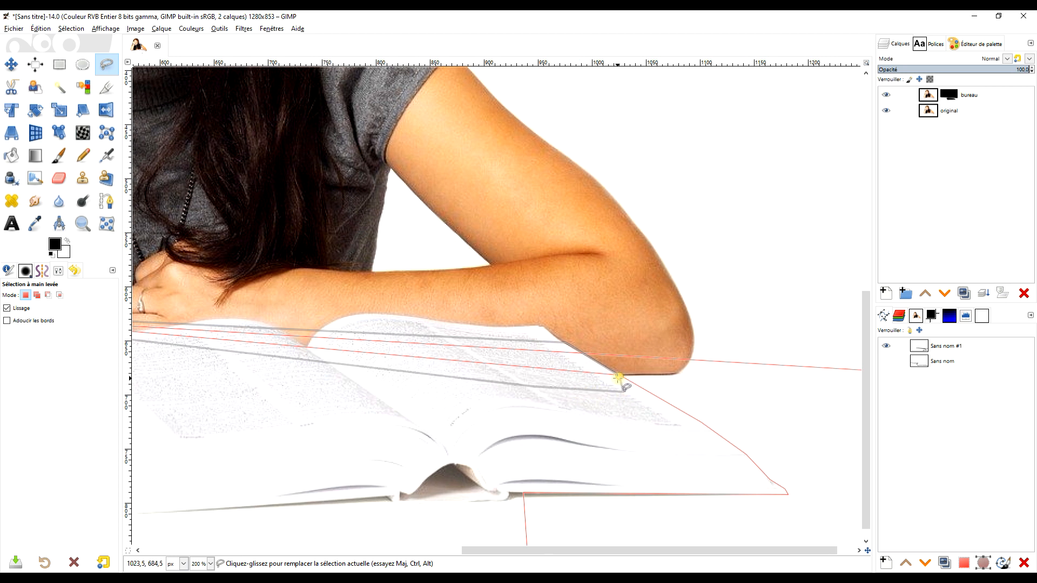
left_click(618, 378)
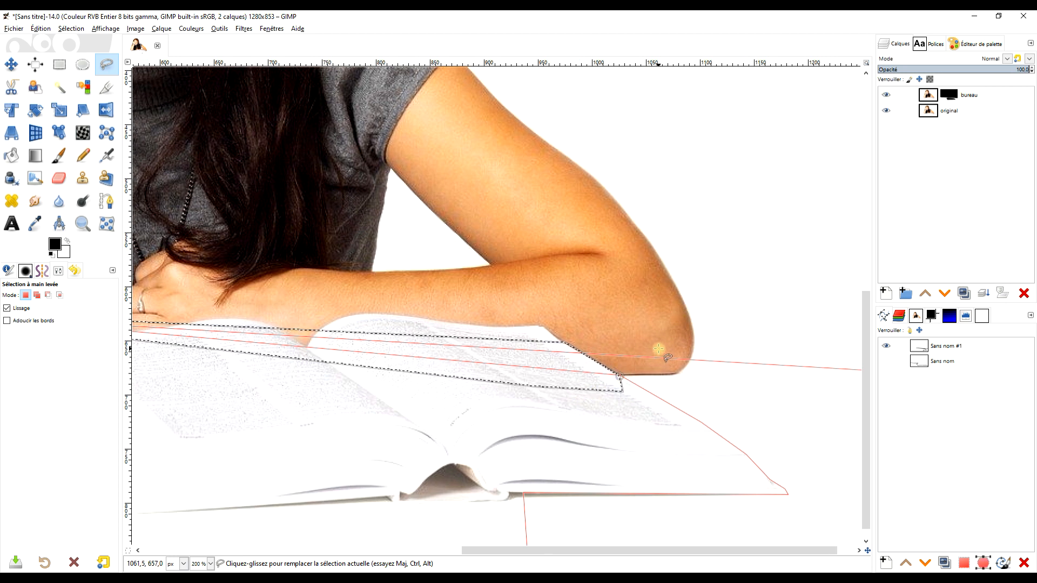
key("Return")
scroll(502, 355, "down", 1)
scroll(503, 355, "up", 1)
left_click_drag(502, 356, 627, 306)
left_click_drag(651, 259, 597, 269)
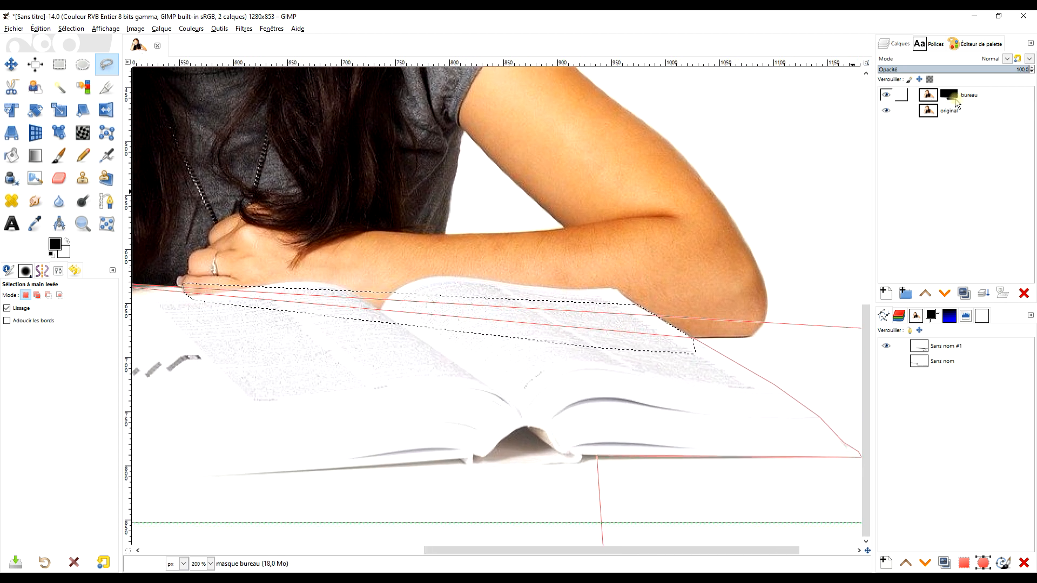
Display the bureau layer's mask, hide the path Sans nom #1, and fill the selected area with the black foreground colour.
right_click(951, 96)
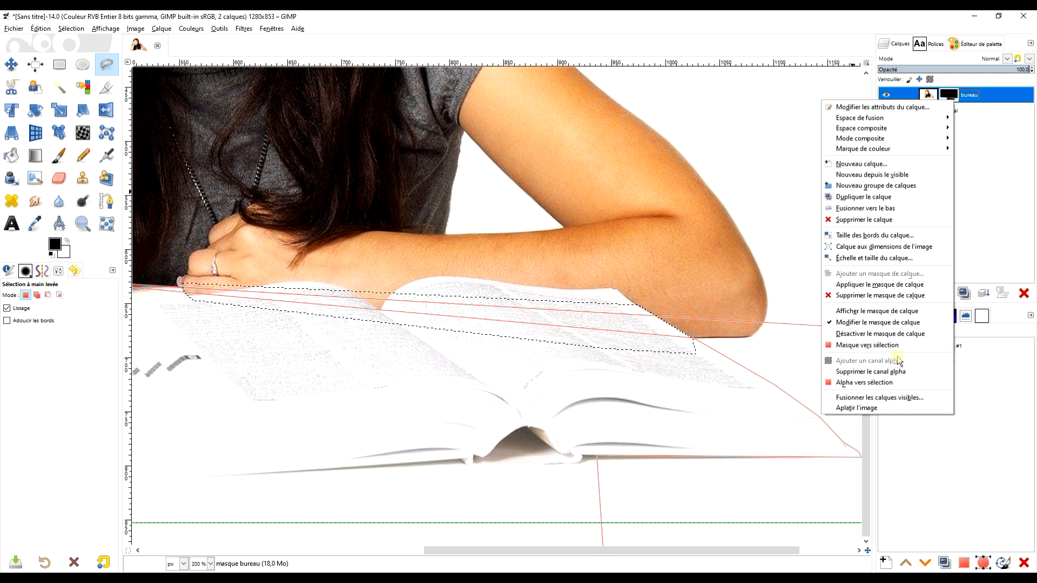
left_click(896, 311)
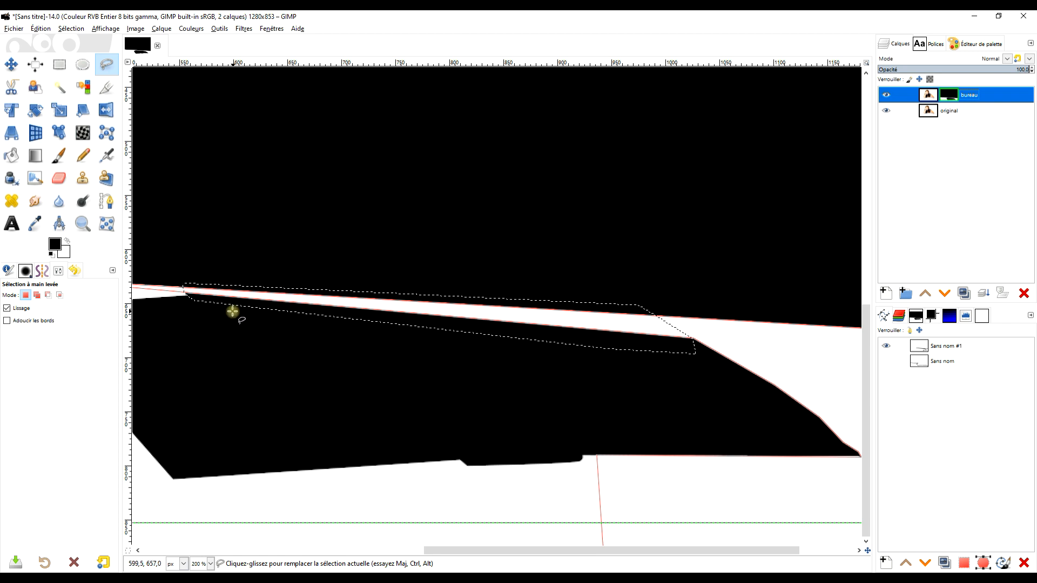
left_click(884, 347)
left_click_drag(56, 251, 480, 313)
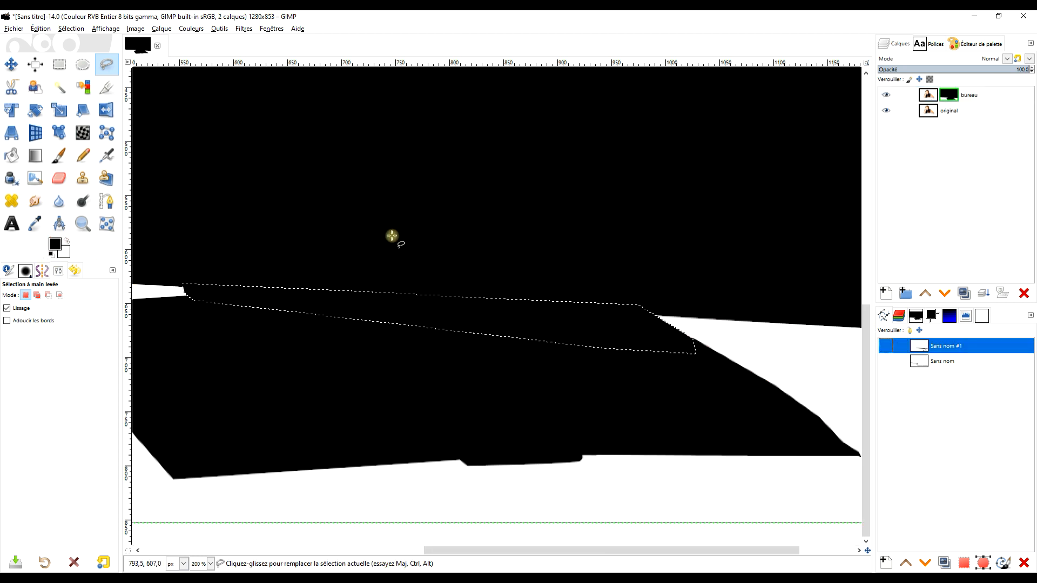
Switch to the Rectangle Select tool, clear the selection, and return the bureau layer from mask display to the normal view.
left_click(65, 70)
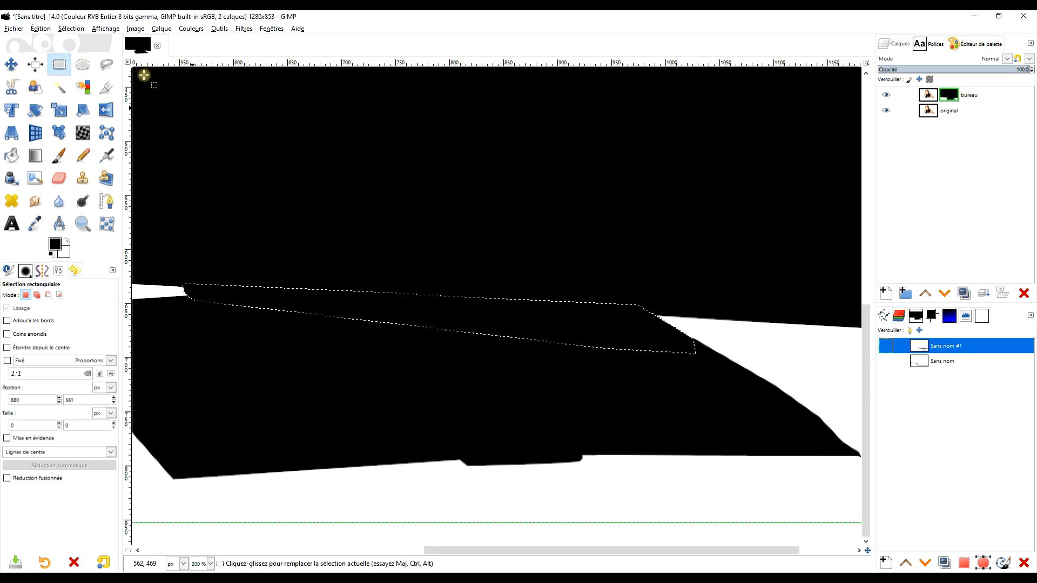
left_click(70, 28)
left_click(93, 53)
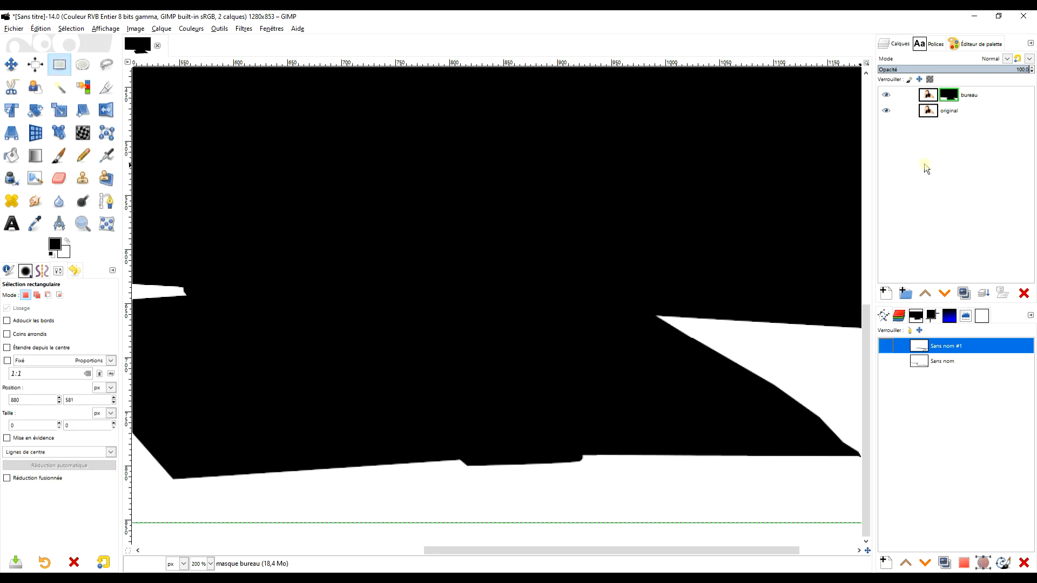
right_click(949, 101)
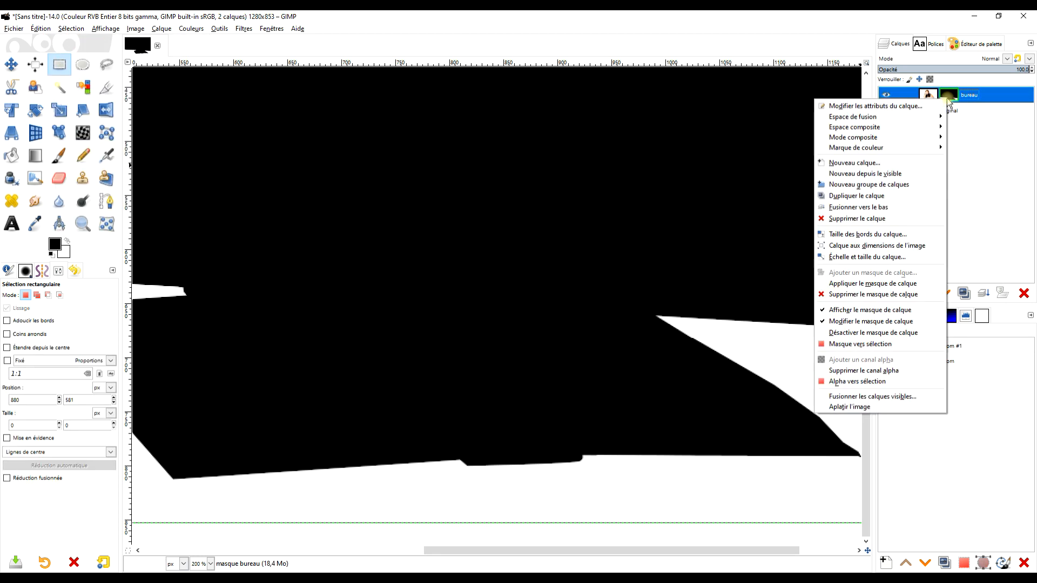
left_click(870, 309)
key("1")
key("minus")
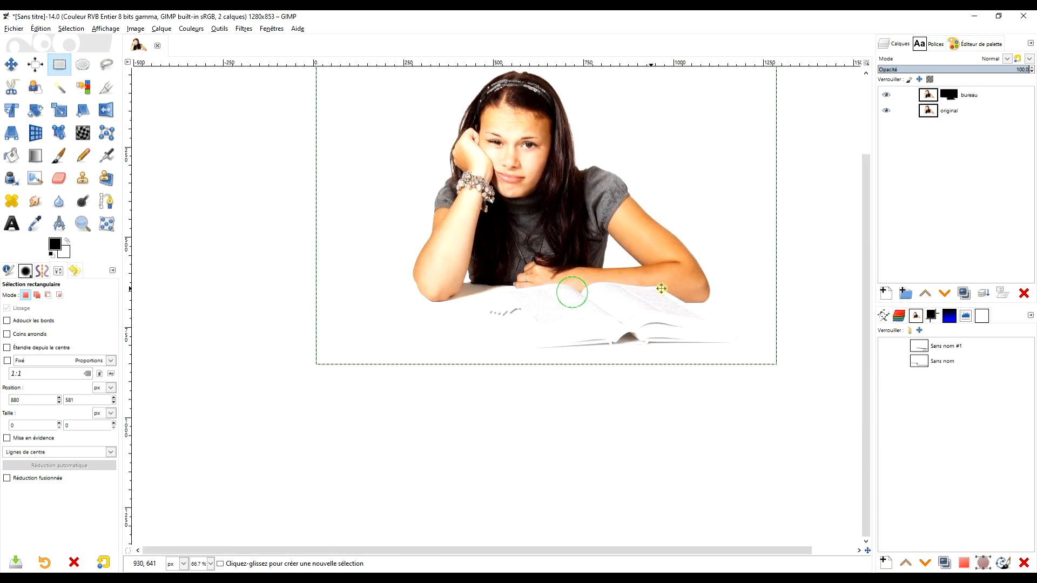
Hide the original layer so that only the masked bureau layer is displayed around the propped elbow.
right_click(953, 97)
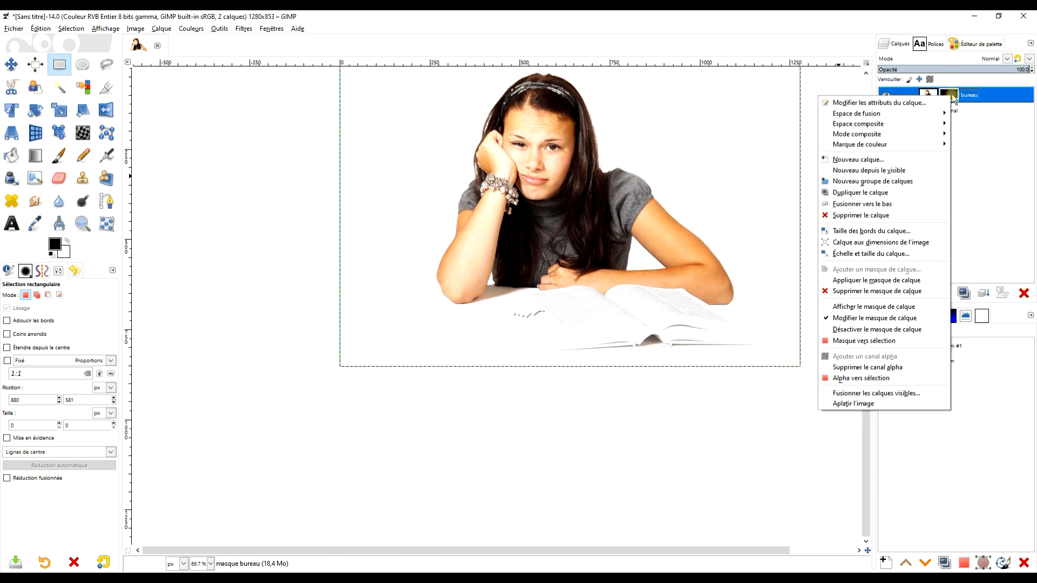
left_click(979, 147)
left_click(886, 111)
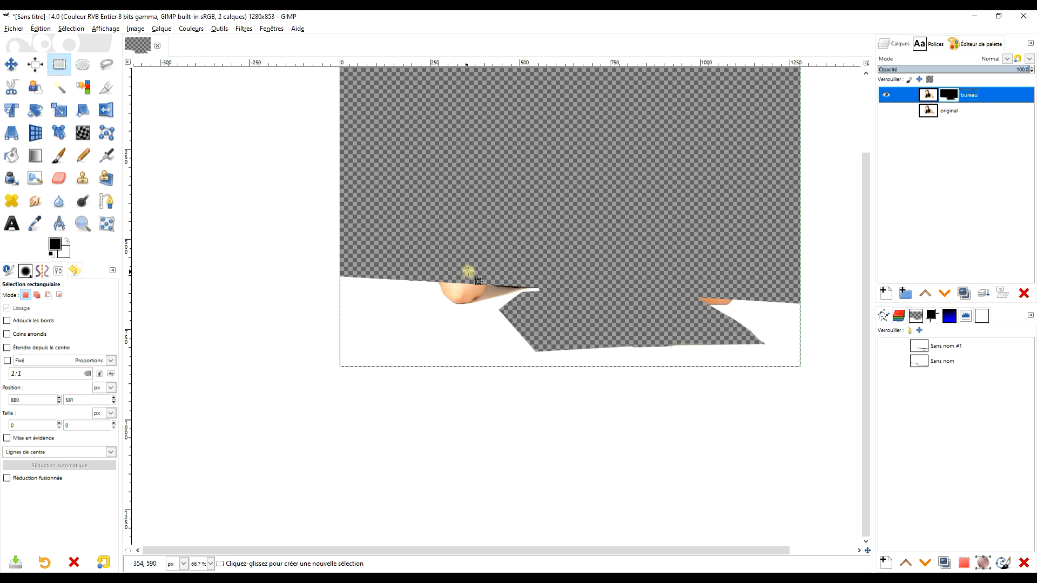
scroll(465, 271, "up", 4)
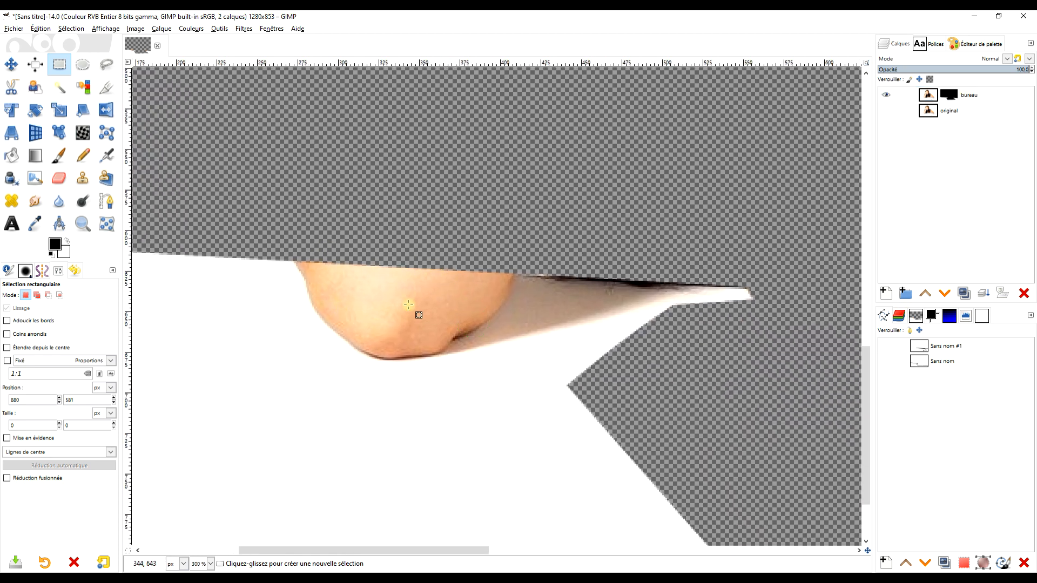
Paint black on the bureau mask with the 2. Hardness 075 Paintbrush to remove the elbow of the arm supporting her head.
left_click(59, 155)
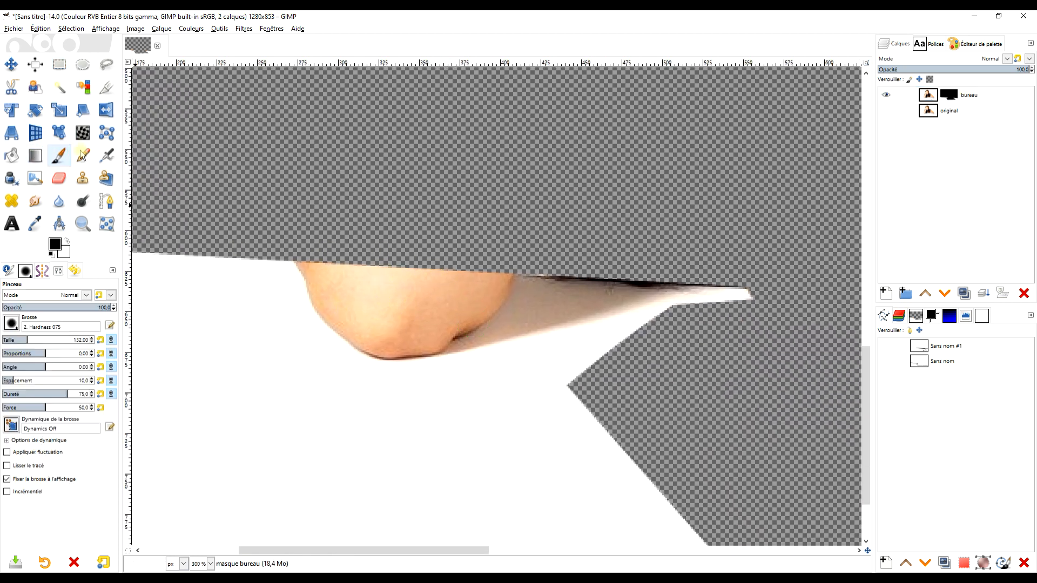
left_click(947, 96)
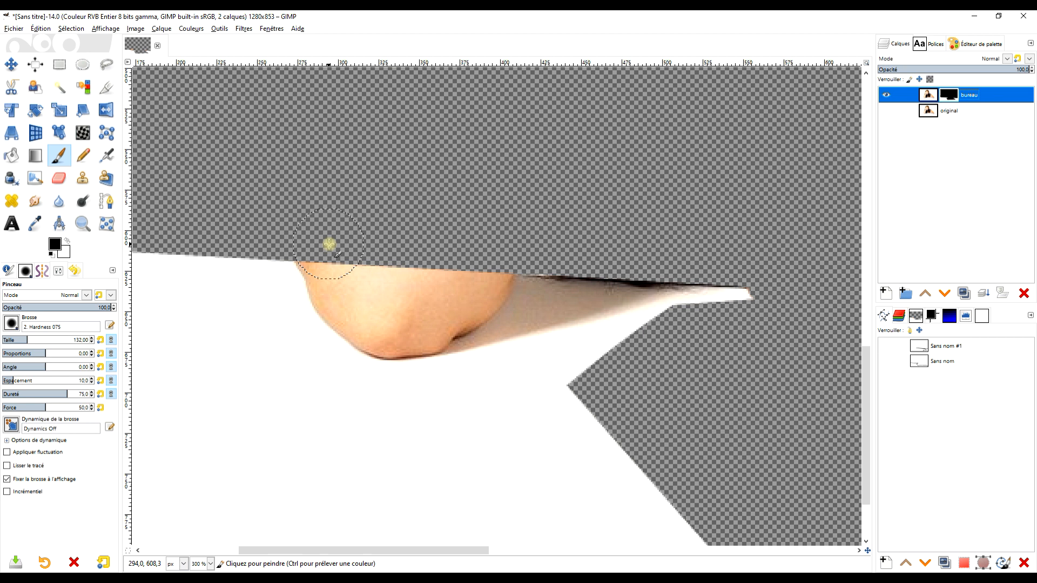
mouse_move(332, 248)
left_mouse_down()
mouse_move(352, 296)
mouse_move(339, 268)
mouse_move(367, 298)
mouse_move(410, 288)
mouse_move(385, 283)
mouse_move(471, 261)
mouse_move(448, 287)
mouse_move(487, 272)
mouse_move(425, 314)
mouse_move(388, 319)
mouse_move(351, 298)
mouse_move(323, 247)
mouse_move(326, 280)
mouse_move(294, 228)
mouse_move(341, 330)
mouse_move(446, 390)
mouse_move(532, 386)
mouse_move(636, 315)
mouse_move(669, 258)
left_mouse_up()
scroll(324, 254, "up", 2)
left_click_drag(586, 298, 584, 261)
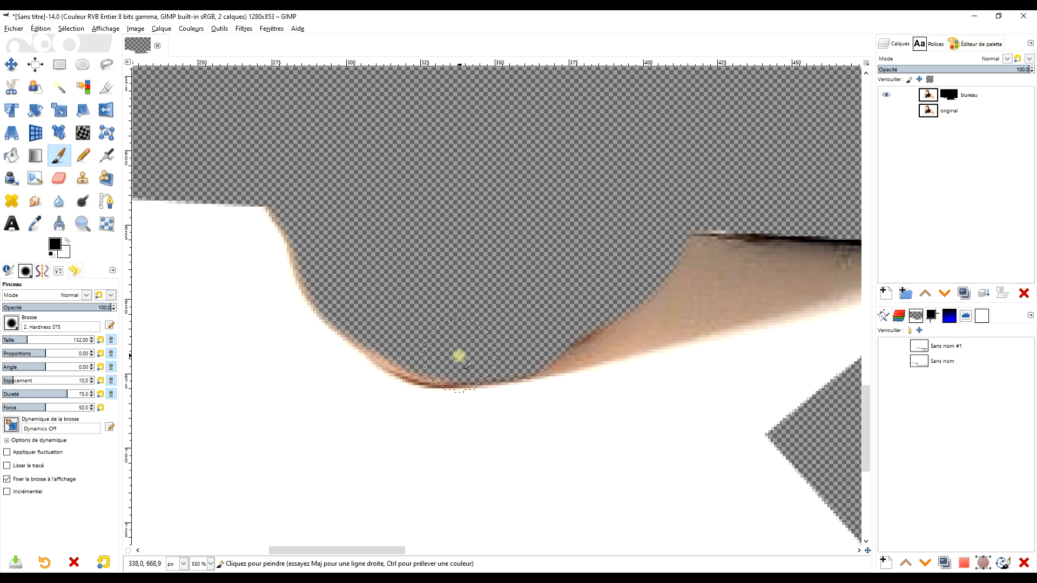
mouse_move(399, 348)
left_mouse_down()
mouse_move(331, 290)
mouse_move(320, 241)
mouse_move(292, 203)
mouse_move(334, 204)
left_mouse_up()
Paint black on the bureau mask over the leftover skin of the other elbow, beside the book's far corner.
scroll(417, 245, "down", 3)
left_click_drag(547, 280, 419, 309)
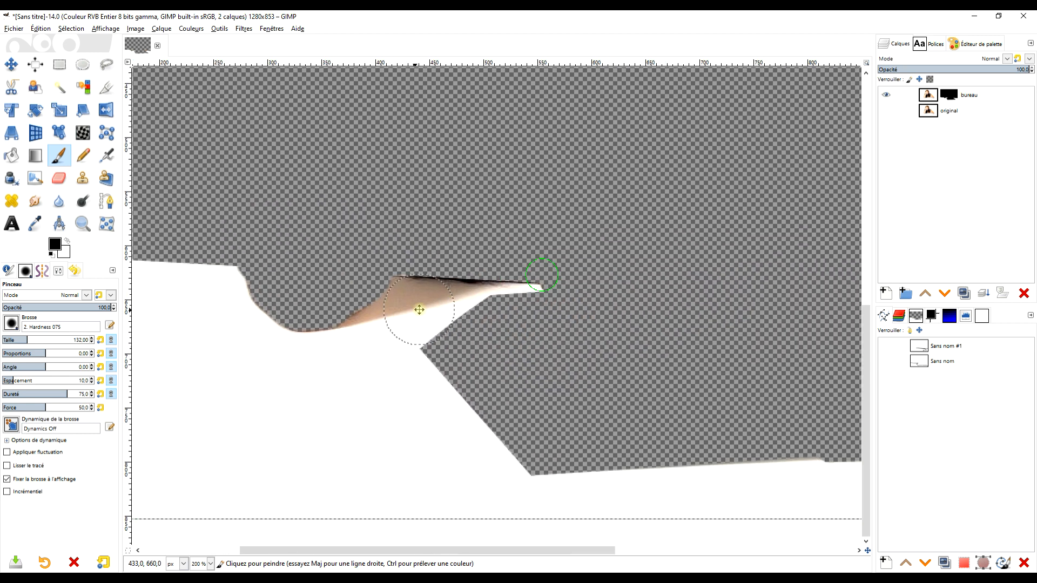
scroll(408, 255, "up", 5)
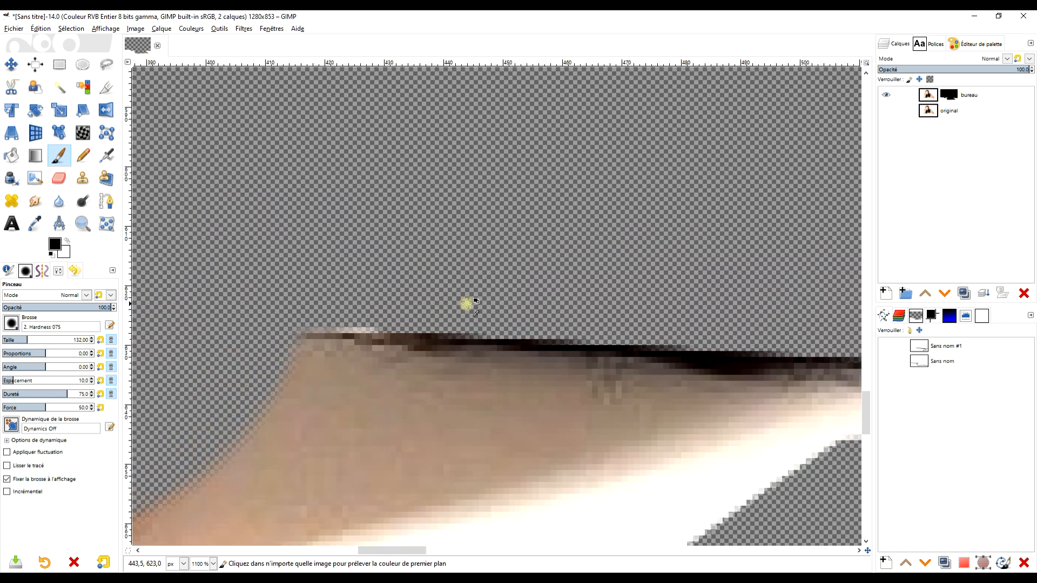
scroll(528, 312, "down", 6)
scroll(446, 308, "right", 5)
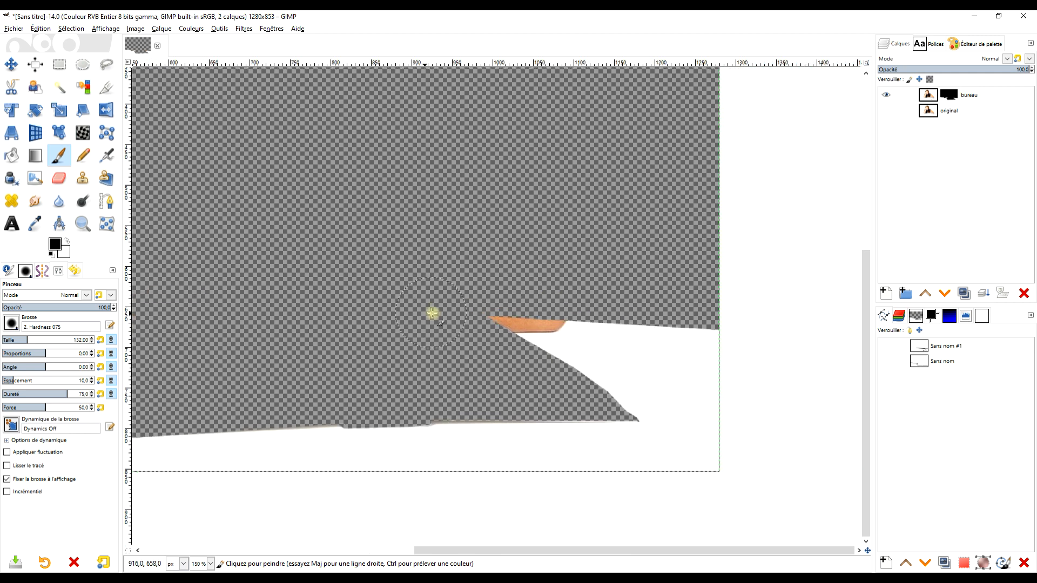
scroll(535, 303, "up", 3)
left_click(611, 330)
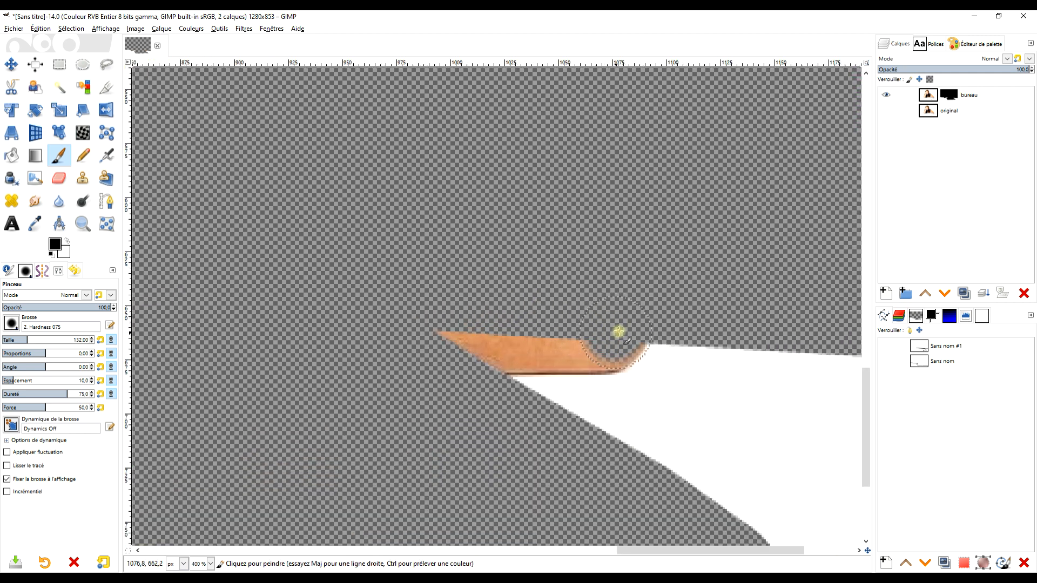
left_click_drag(611, 340, 406, 342)
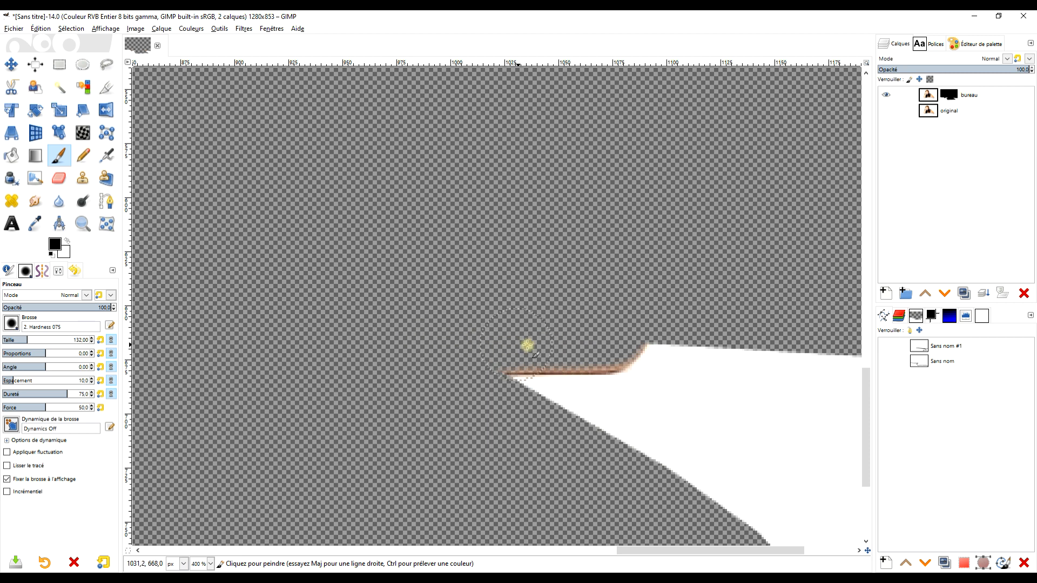
mouse_move(618, 340)
left_mouse_down()
mouse_move(638, 327)
mouse_move(562, 346)
mouse_move(606, 344)
mouse_move(491, 347)
left_mouse_up()
Show the original layer again and make the bureau layer's image active for editing instead of its mask.
key("1")
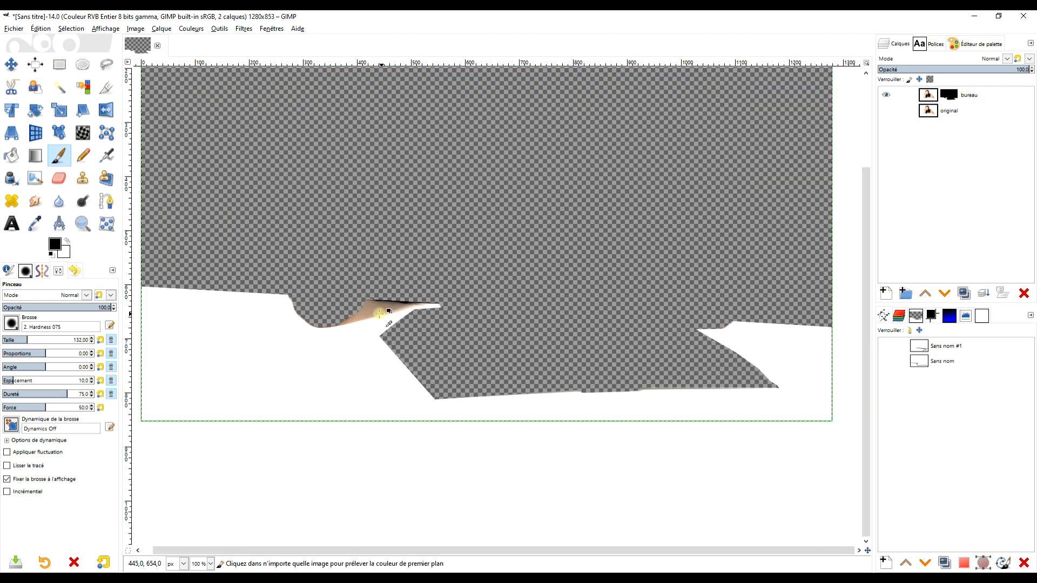
scroll(379, 314, "up", 2)
scroll(393, 317, "down", 4)
left_click_drag(436, 306, 530, 330)
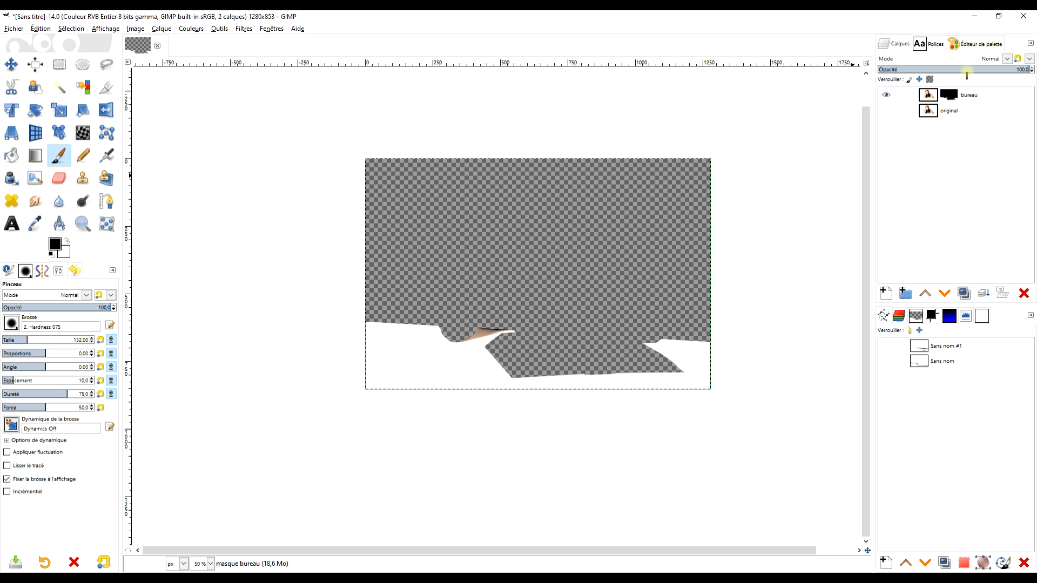
left_click(889, 113)
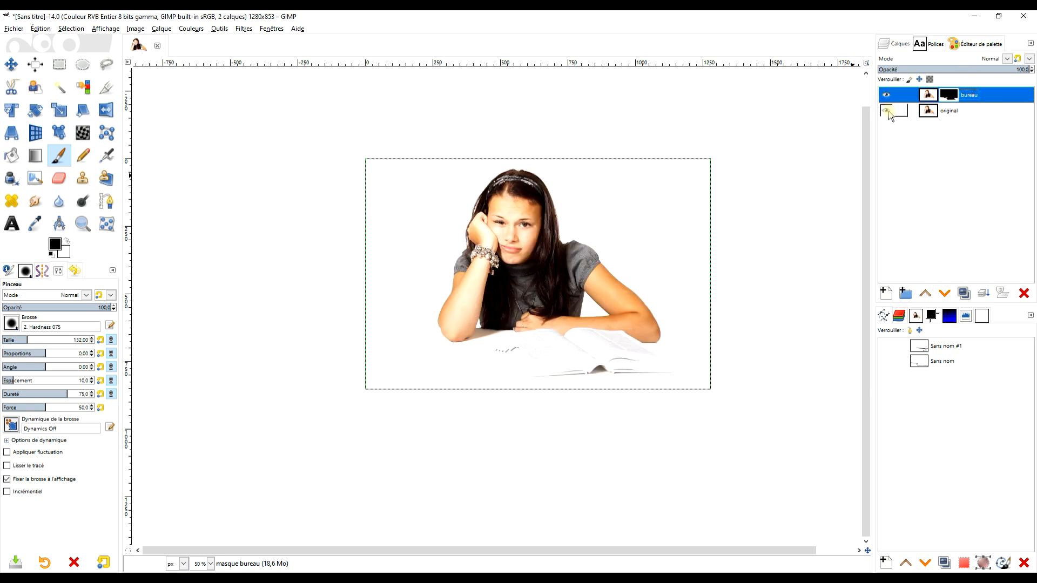
left_click(954, 111)
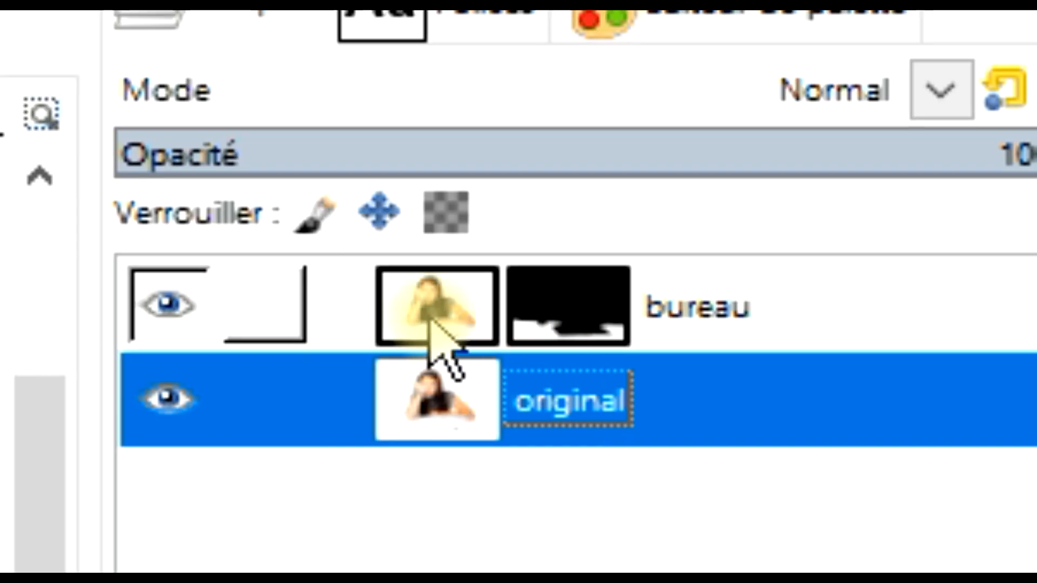
left_click(430, 319)
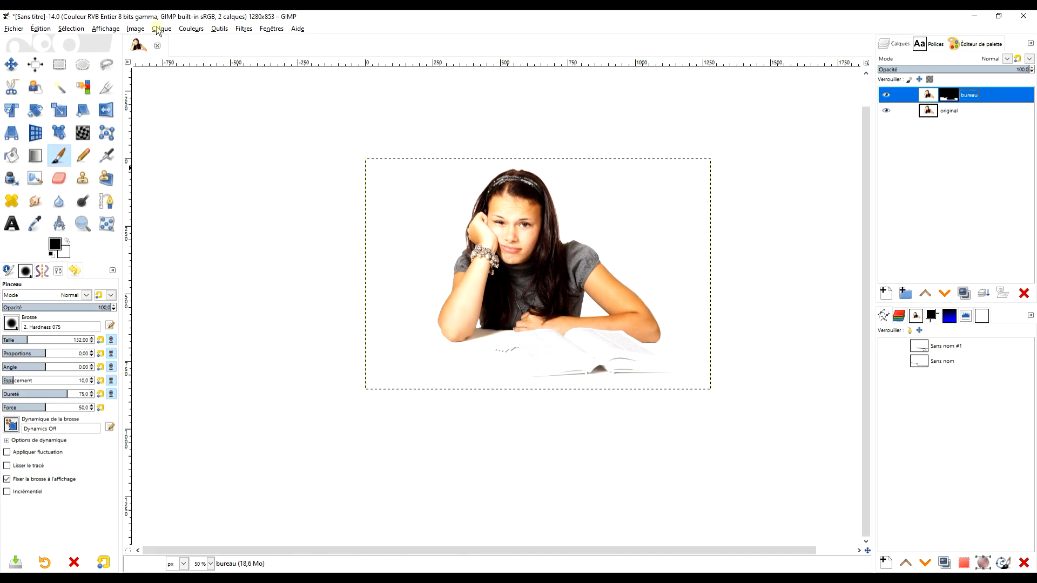
Start Colorier on the bureau layer and choose the neutral grey 9d9d9d as its colour.
left_click(195, 33)
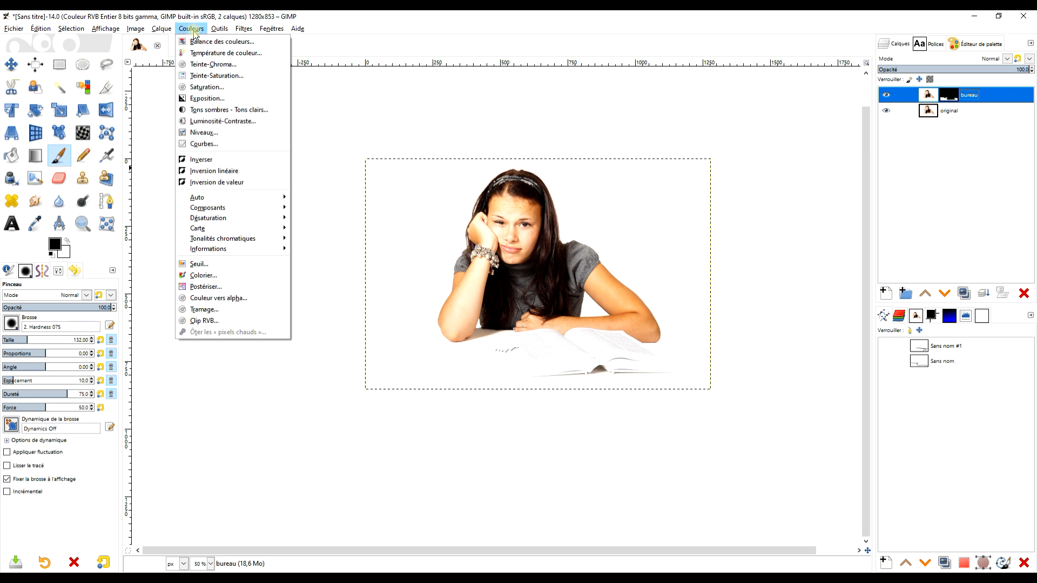
left_click(243, 287)
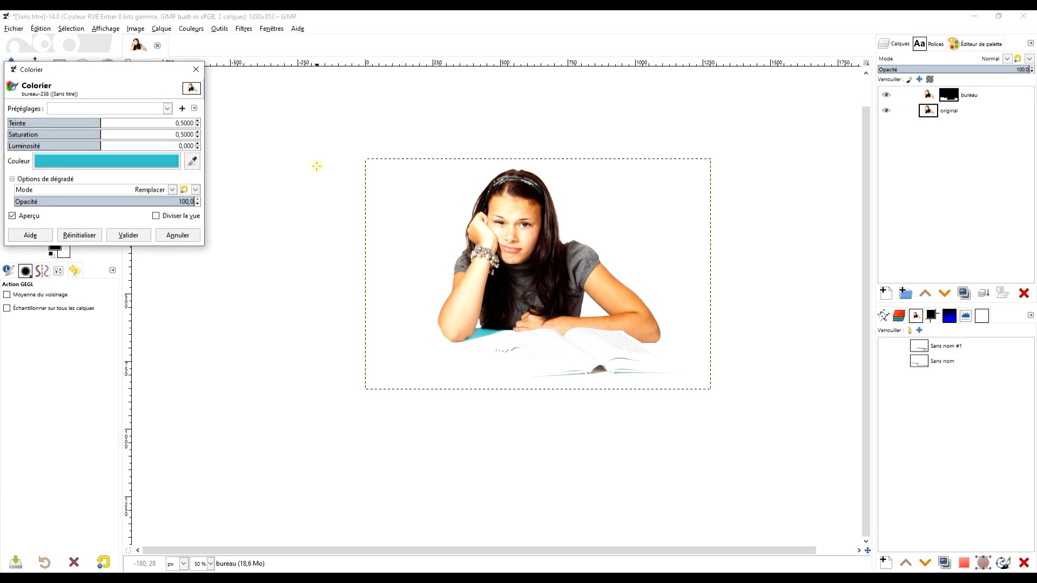
left_click(138, 162)
left_click_drag(60, 165, 26, 153)
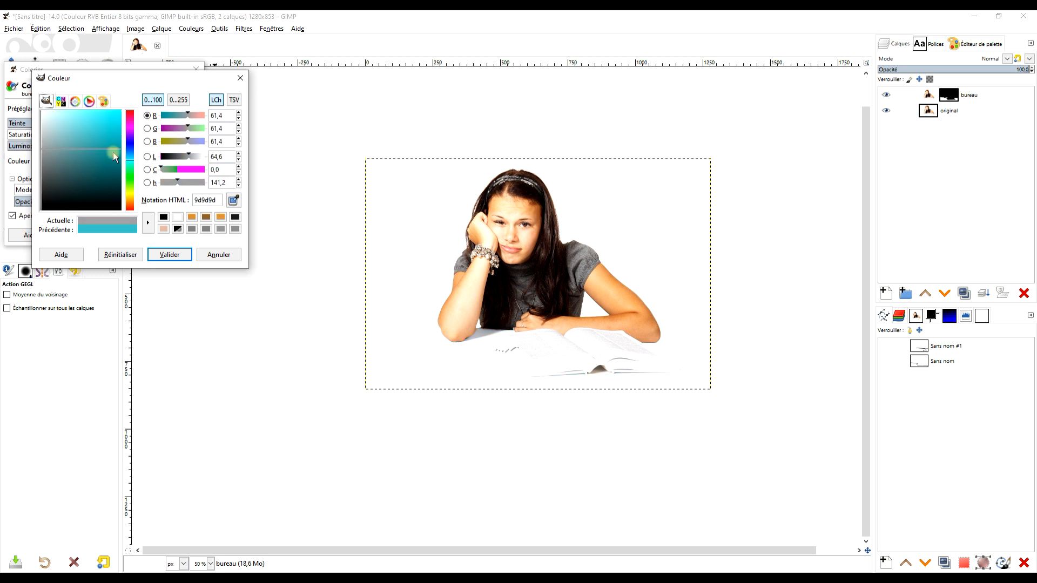
left_click(170, 254)
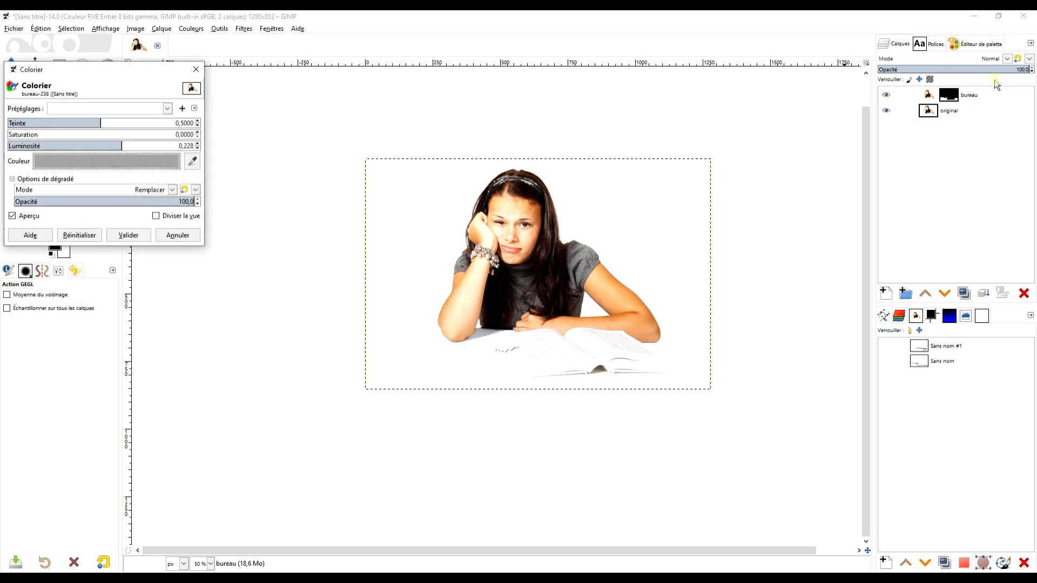
Try the Superposer blend mode on the bureau layer and set it back to Normal.
left_click(1000, 60)
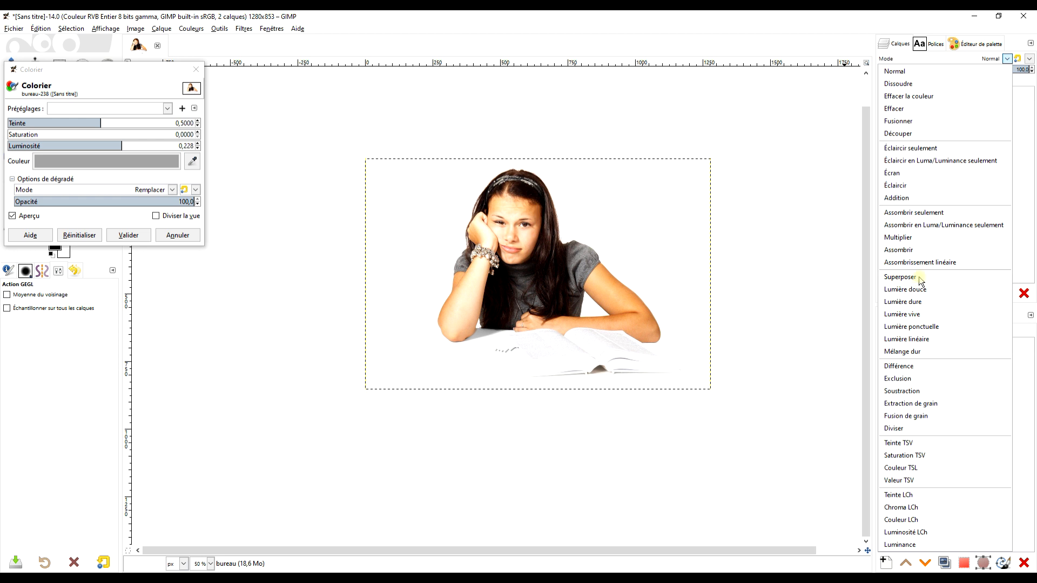
left_click(921, 278)
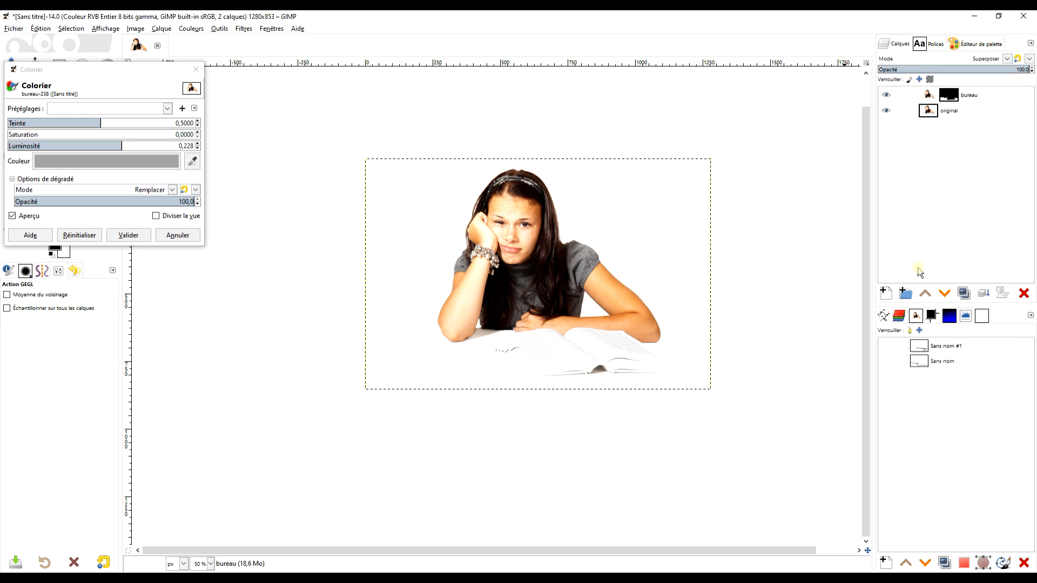
left_click(979, 59)
left_click(974, 69)
left_click(928, 96)
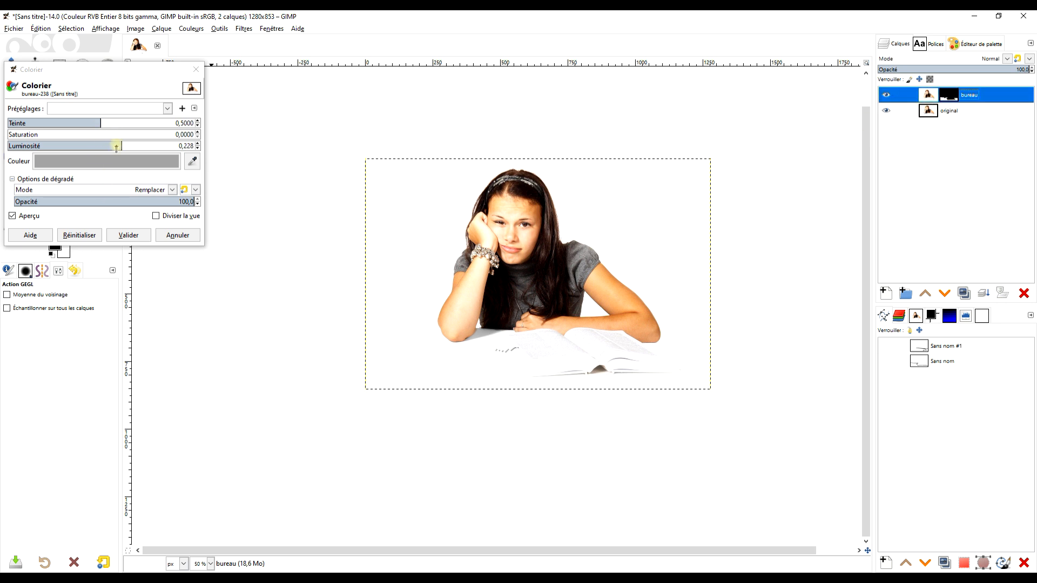
Lower the Colorier luminosity to -0,237 to darken the desk and check the result around the elbow and book.
left_click_drag(120, 146, 85, 145)
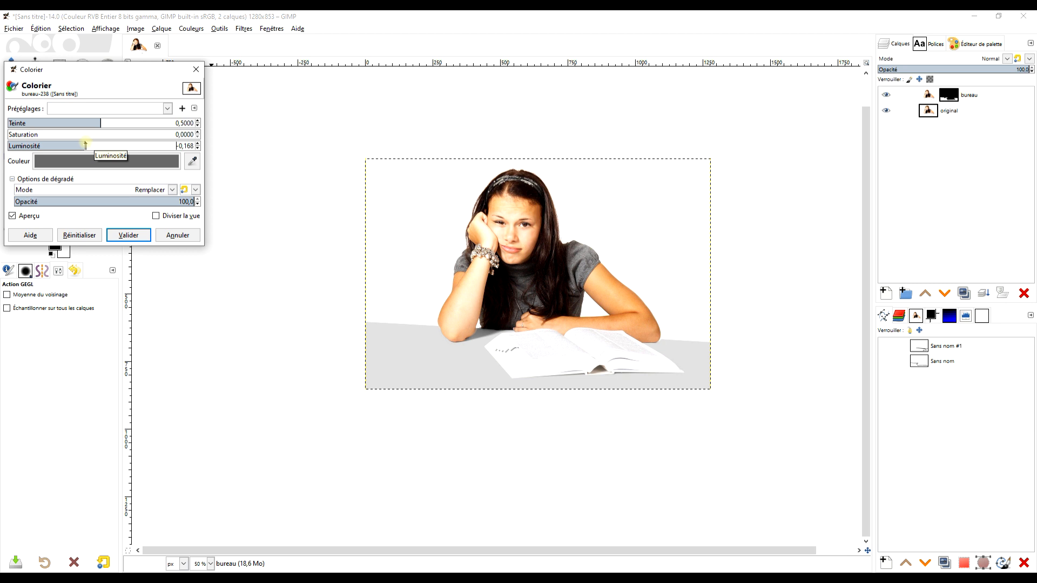
left_click_drag(85, 146, 82, 145)
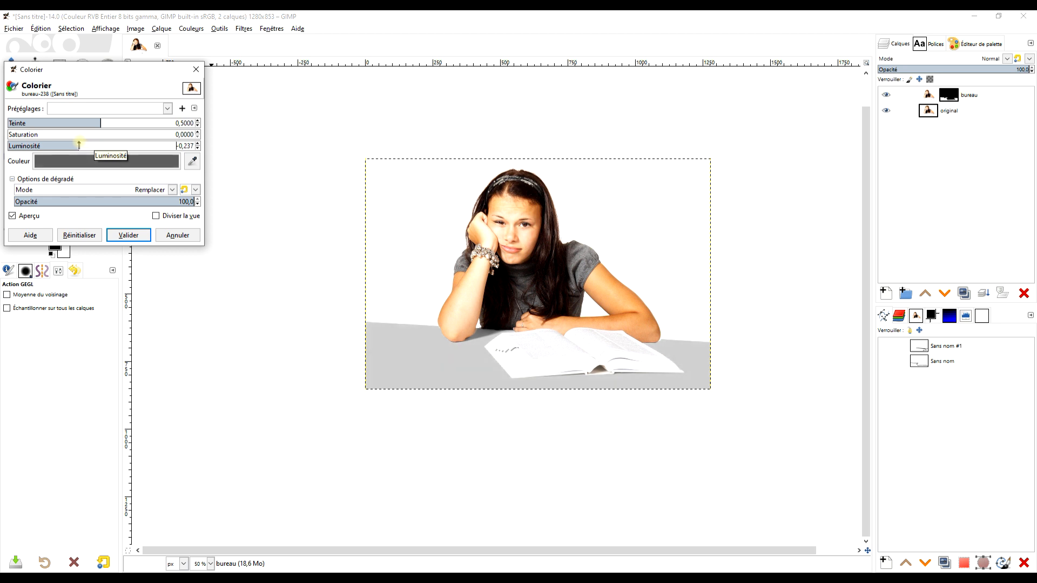
scroll(400, 352, "up", 2)
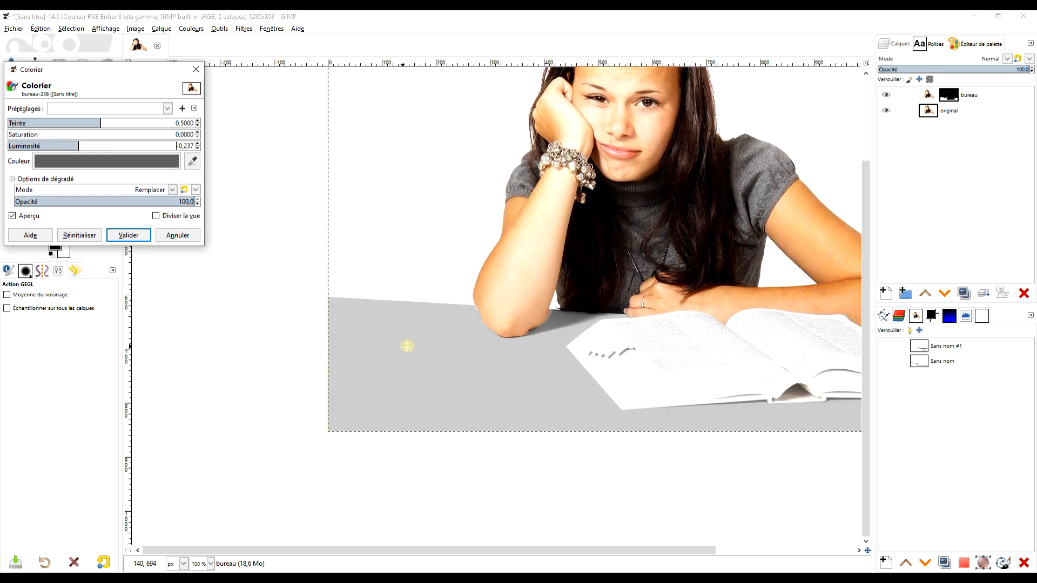
scroll(469, 347, "down", 2)
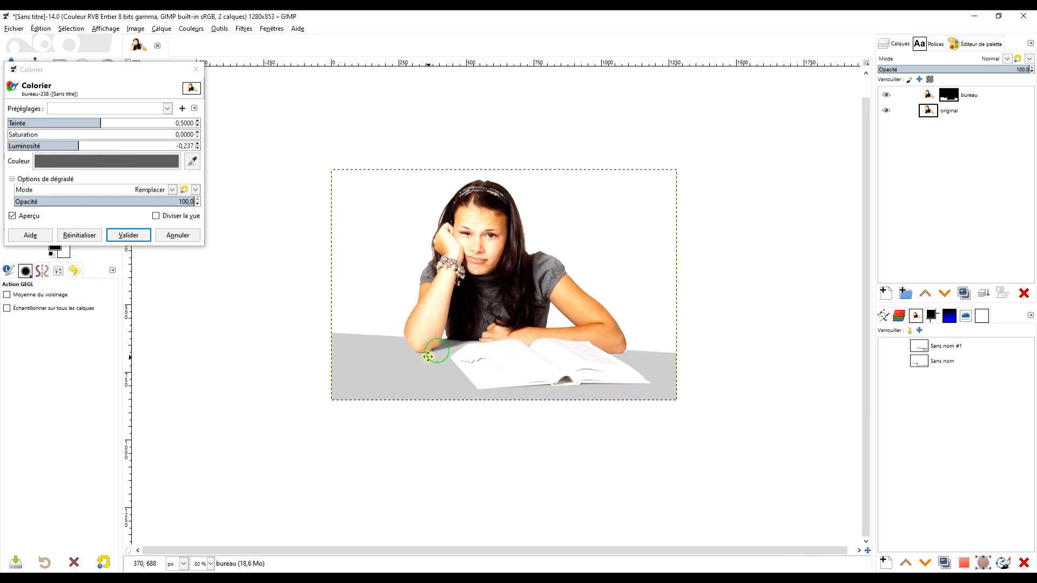
left_click(99, 160)
left_click_drag(78, 143, 93, 136)
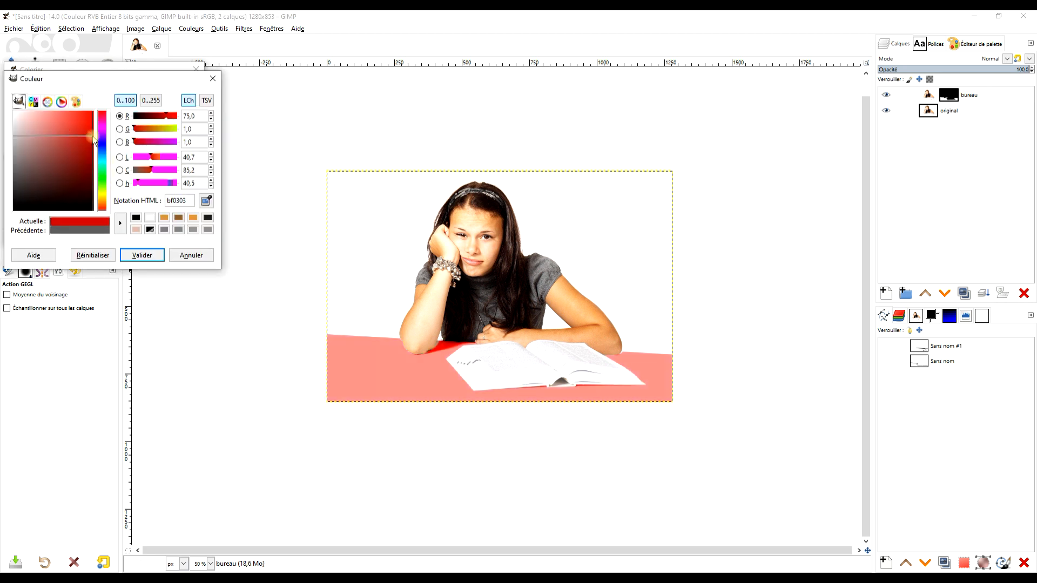
left_click(191, 255)
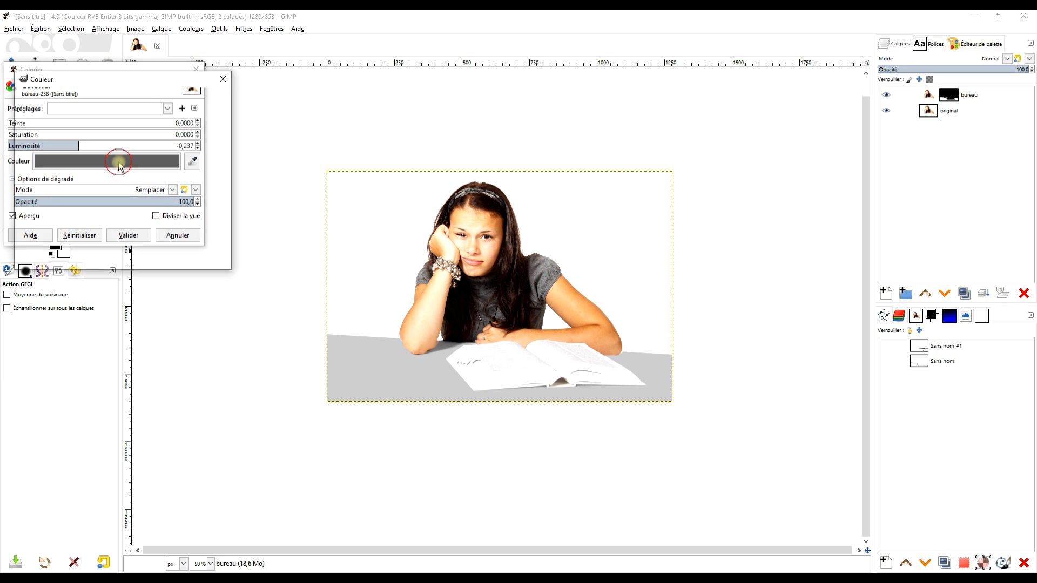
Set the Colorier colour to the pale pink d6b2a3, lower its luminosity to -0,162 and apply it to the bureau layer.
left_click(116, 160)
left_click(146, 230)
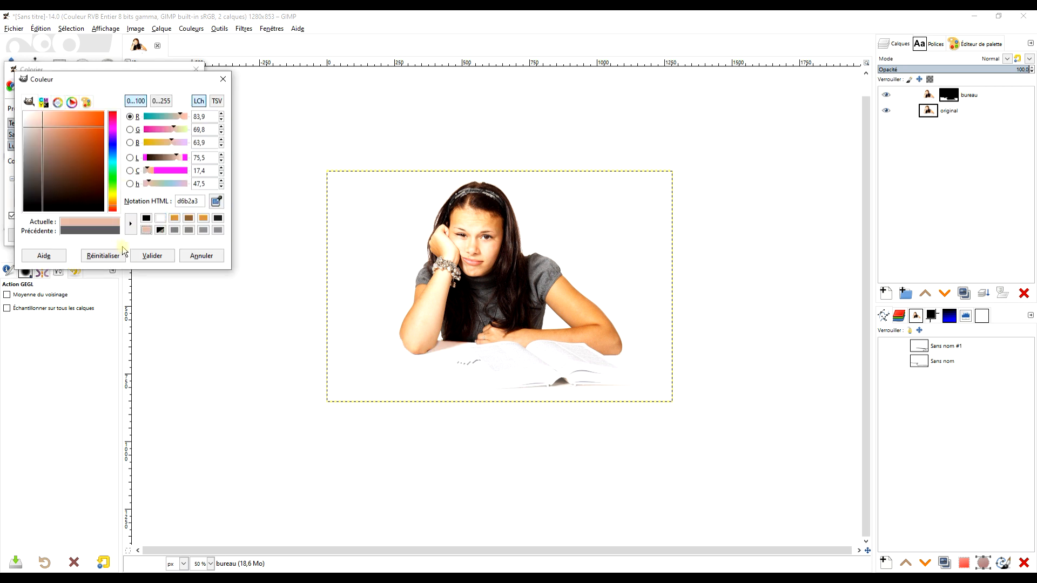
left_click(144, 256)
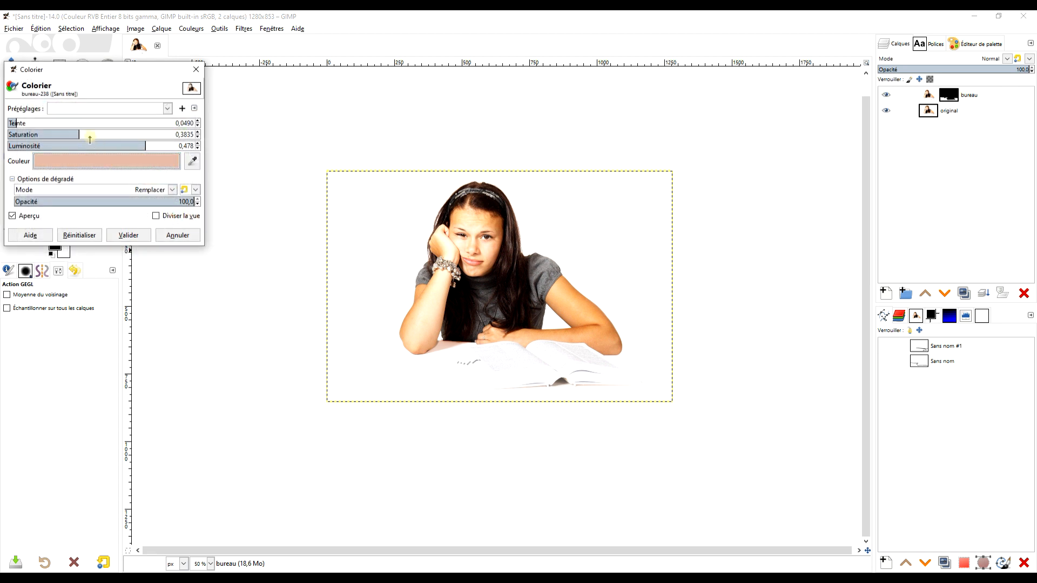
left_click_drag(142, 149, 83, 150)
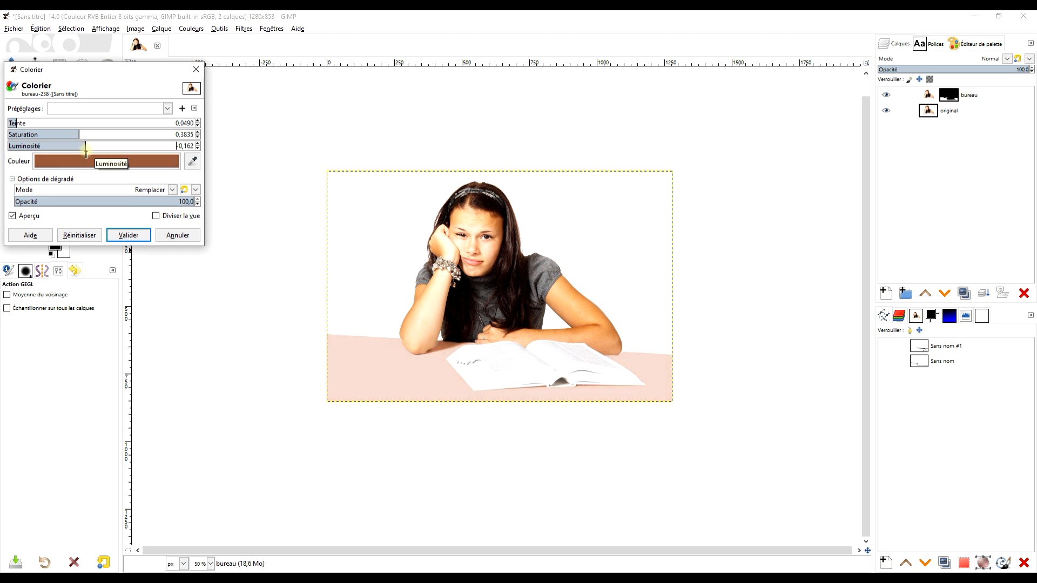
left_click(128, 234)
Create a new transparent layer named degradé directly above the bureau layer.
scroll(608, 294, "up", 1, "ctrl")
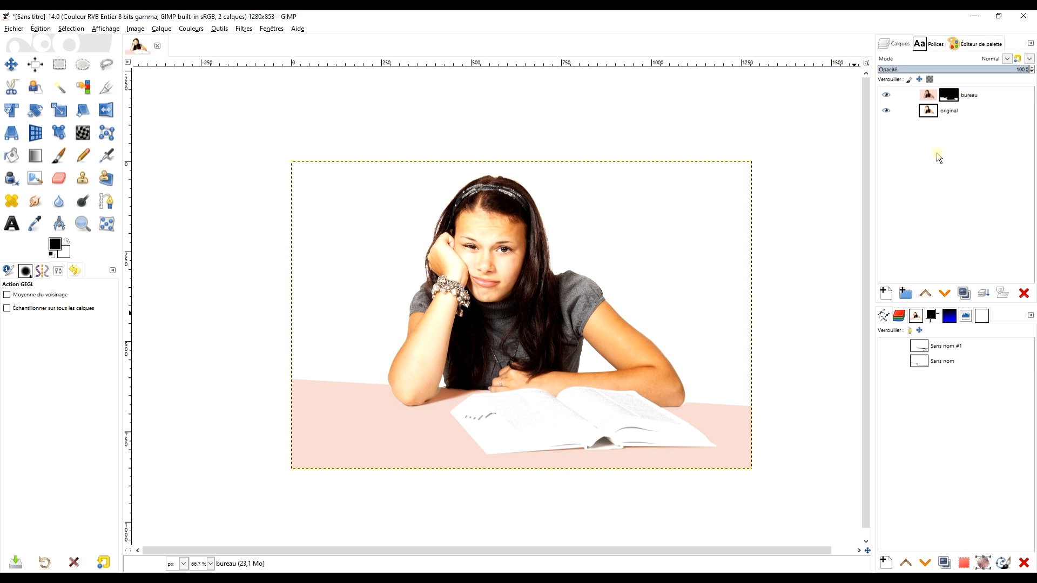
left_click(930, 95)
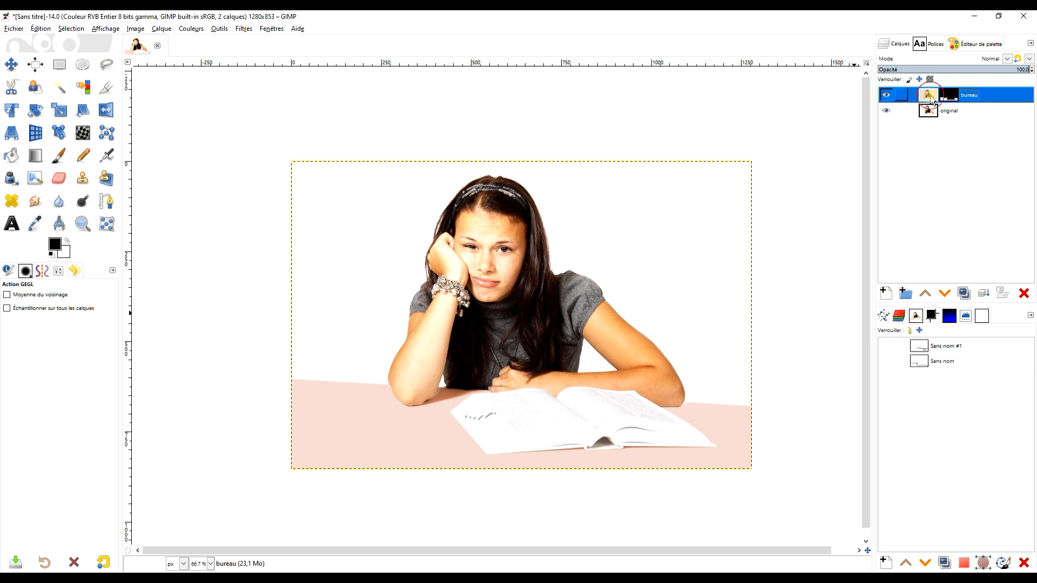
left_click(888, 296)
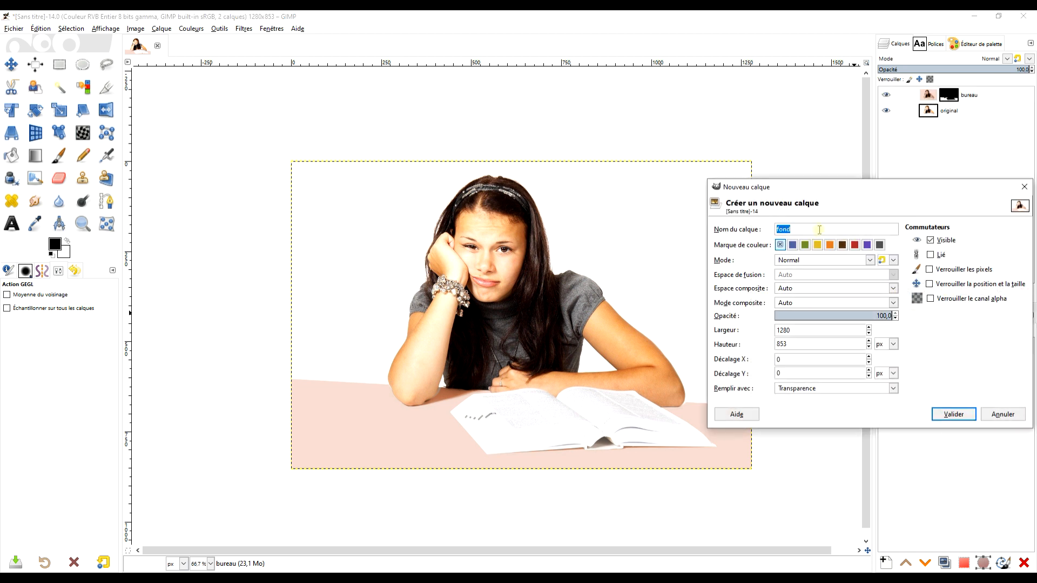
type("degradé")
key("Return")
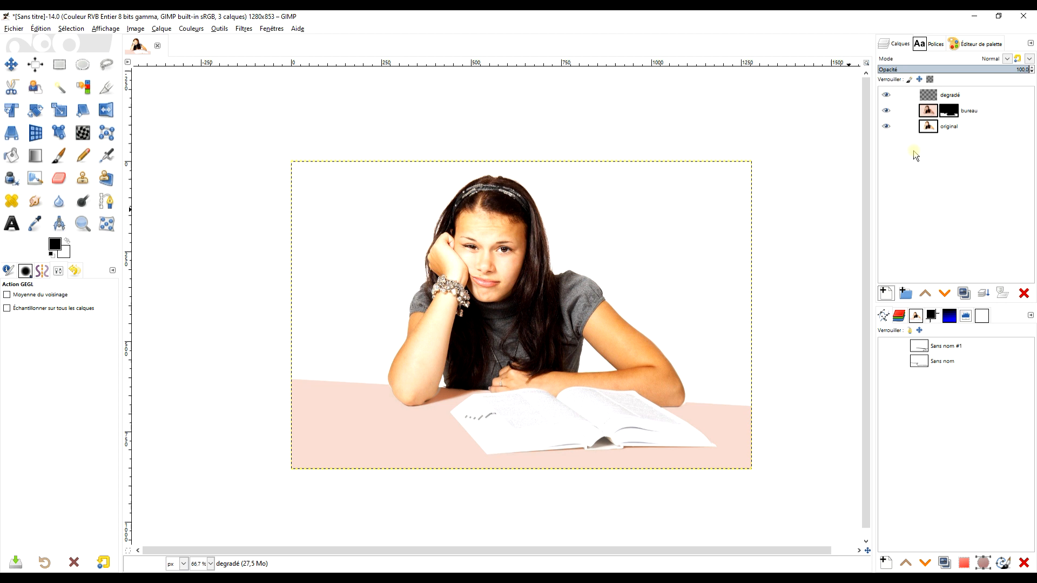
left_click(884, 294)
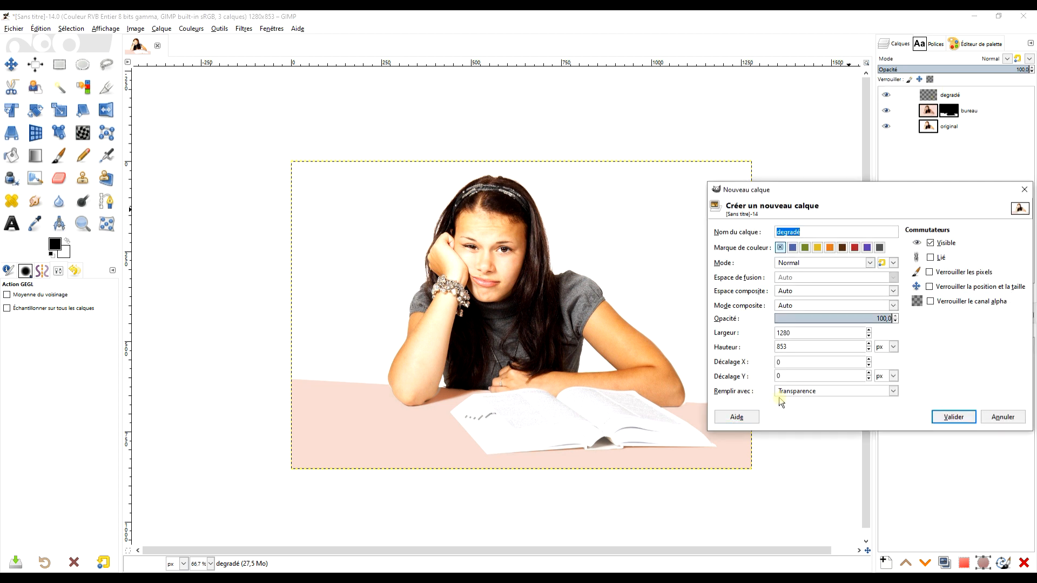
left_click(1002, 417)
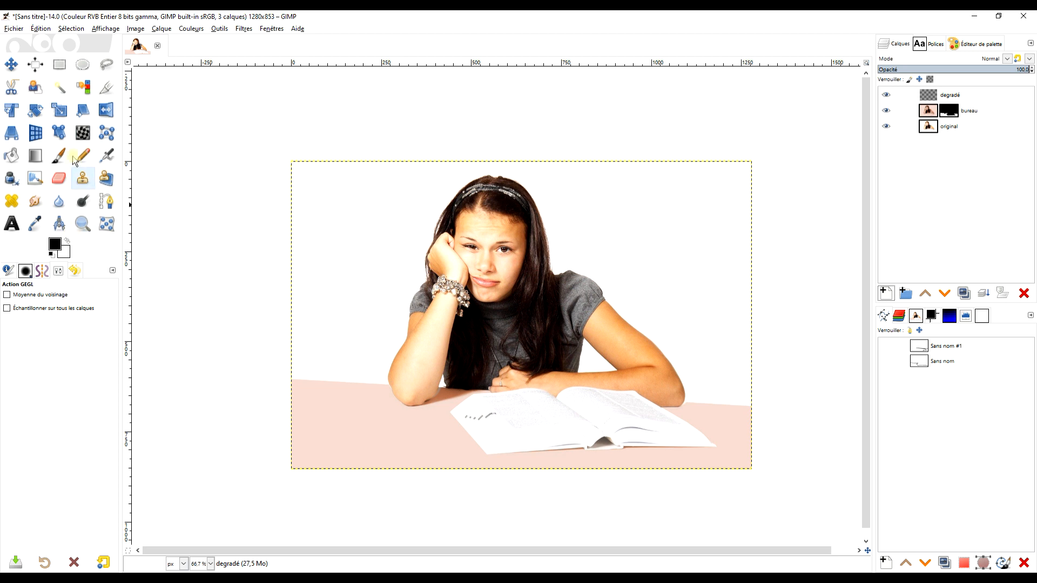
Choose the PP vers AP (RVB) gradient for the Gradient tool and set the degradé layer's blend mode to Écran.
left_click(36, 156)
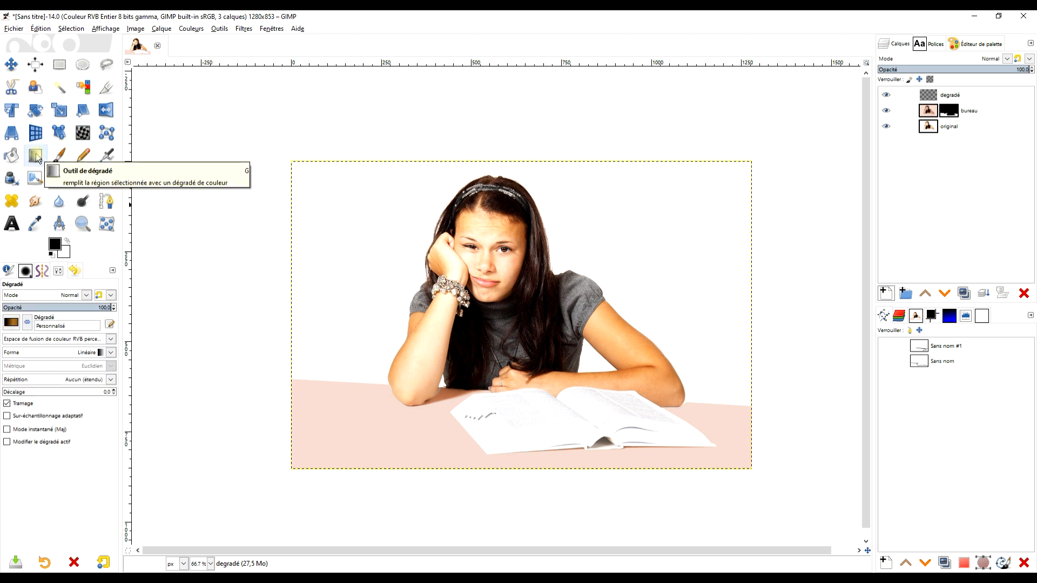
left_click(11, 323)
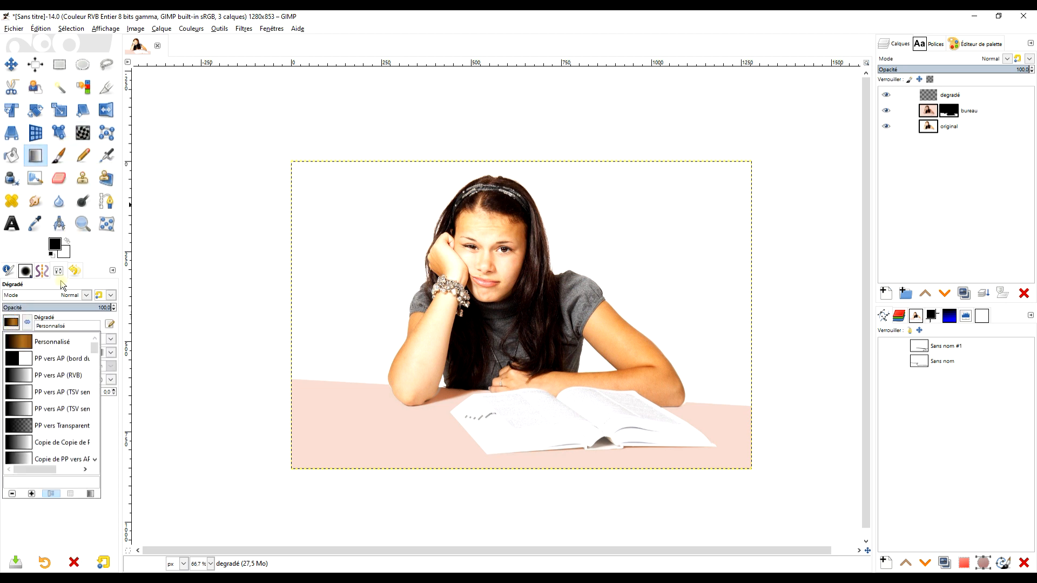
left_click(19, 381)
scroll(367, 411, "down", 3)
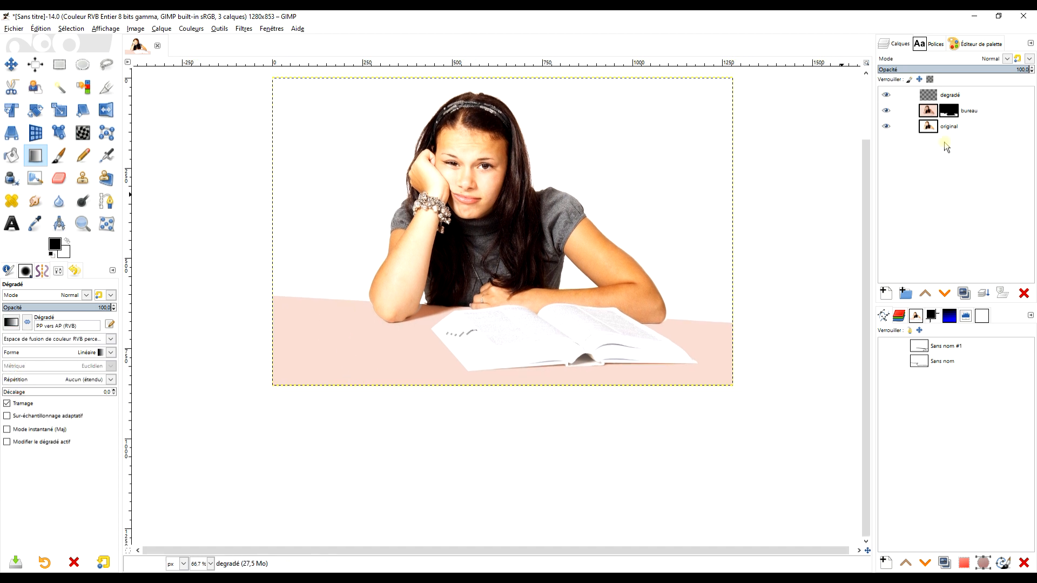
left_click(976, 60)
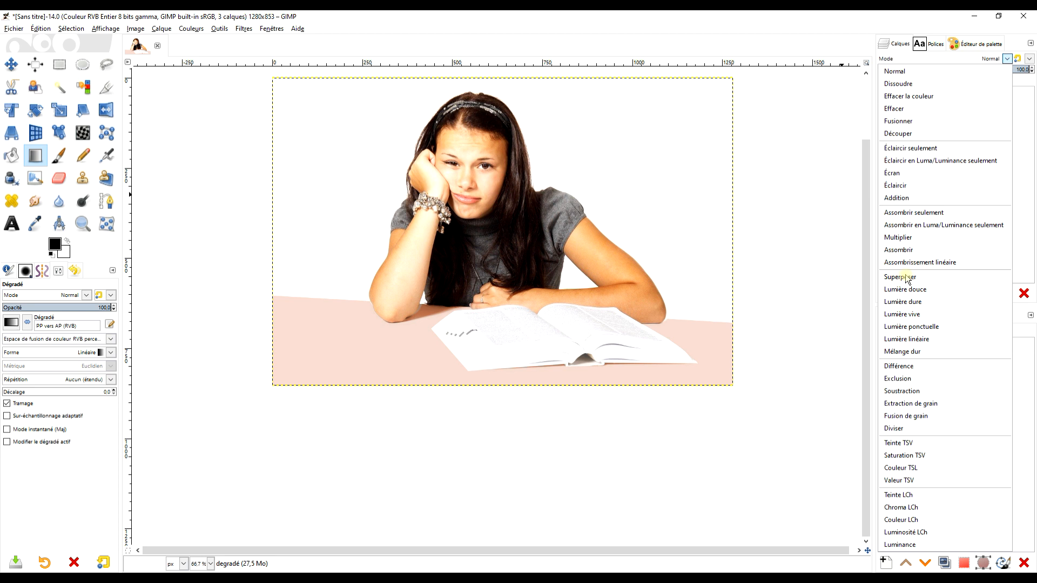
left_click(916, 174)
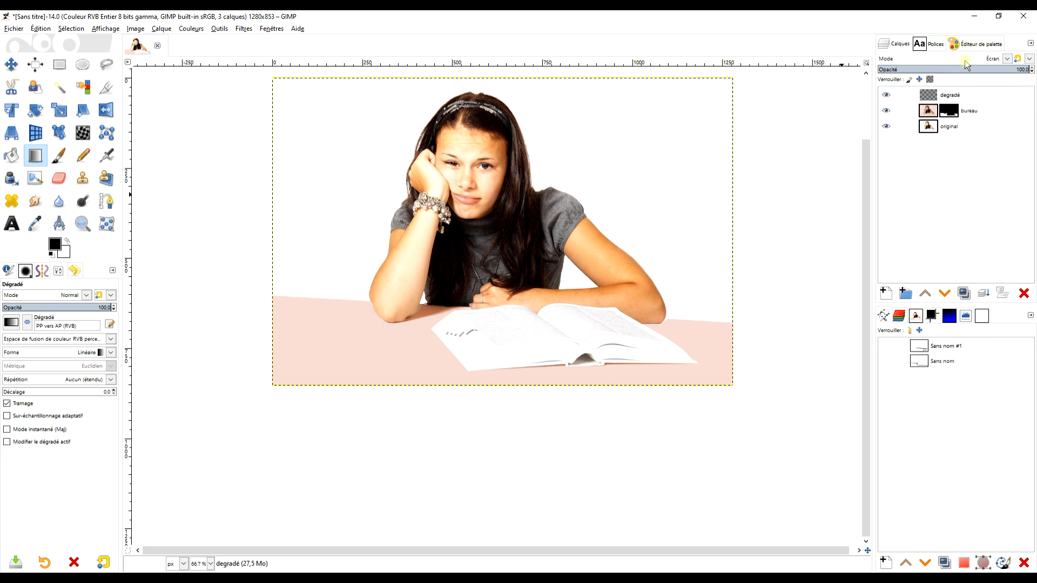
Try a short, nearly horizontal gradient at the desk's left edge on the degradé layer and undo it.
left_click_drag(269, 362, 343, 352)
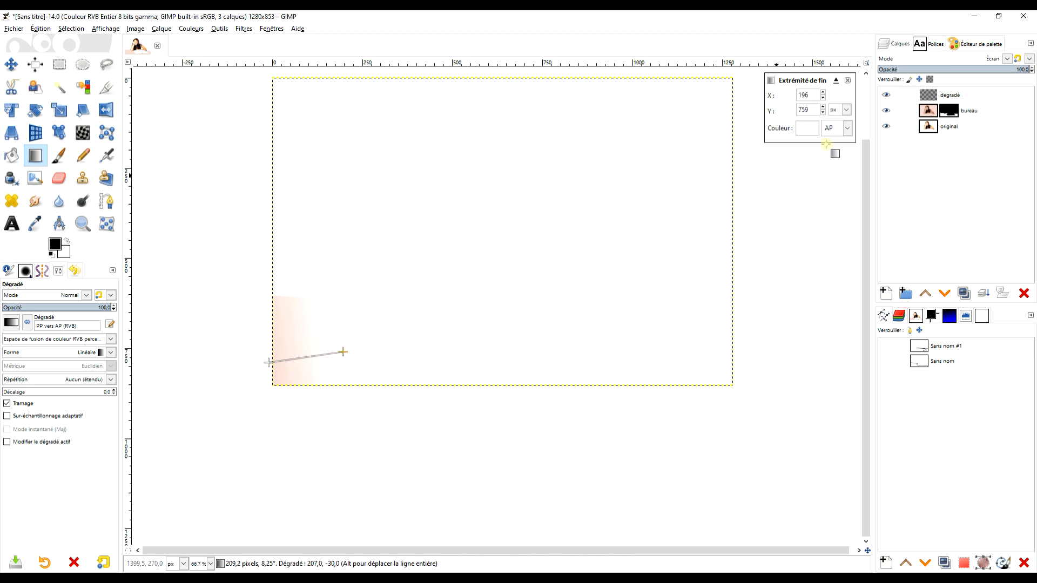
key("ctrl+z")
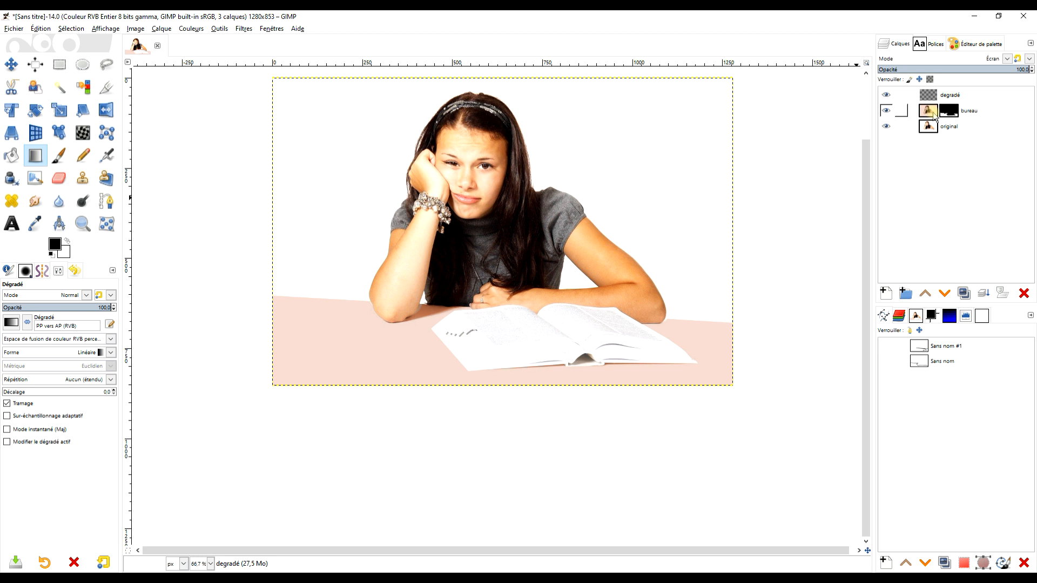
Apply the bureau layer's mask and turn the layer's alpha into a selection of the desk.
right_click(954, 116)
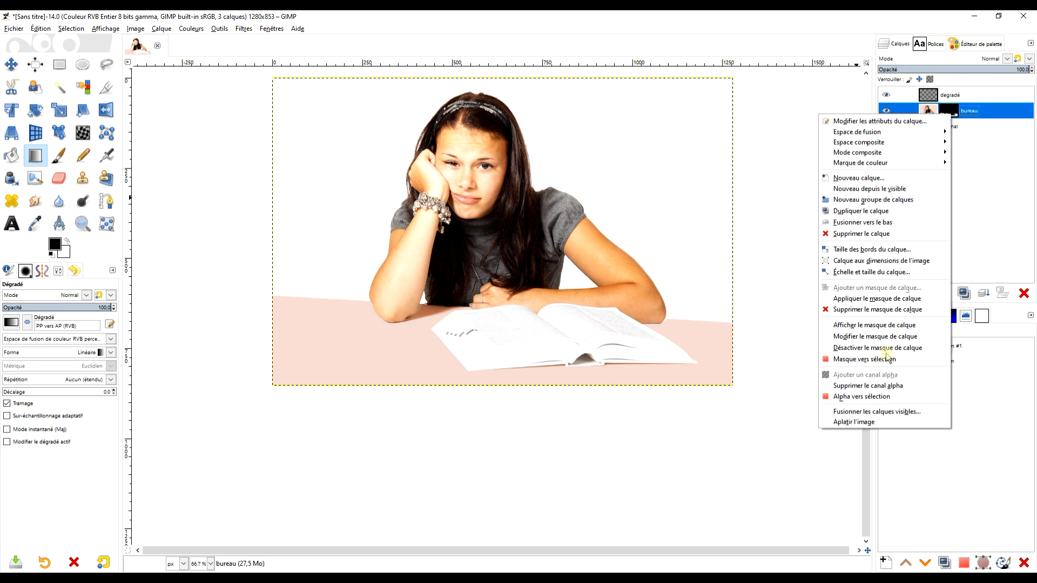
left_click(907, 304)
right_click(930, 118)
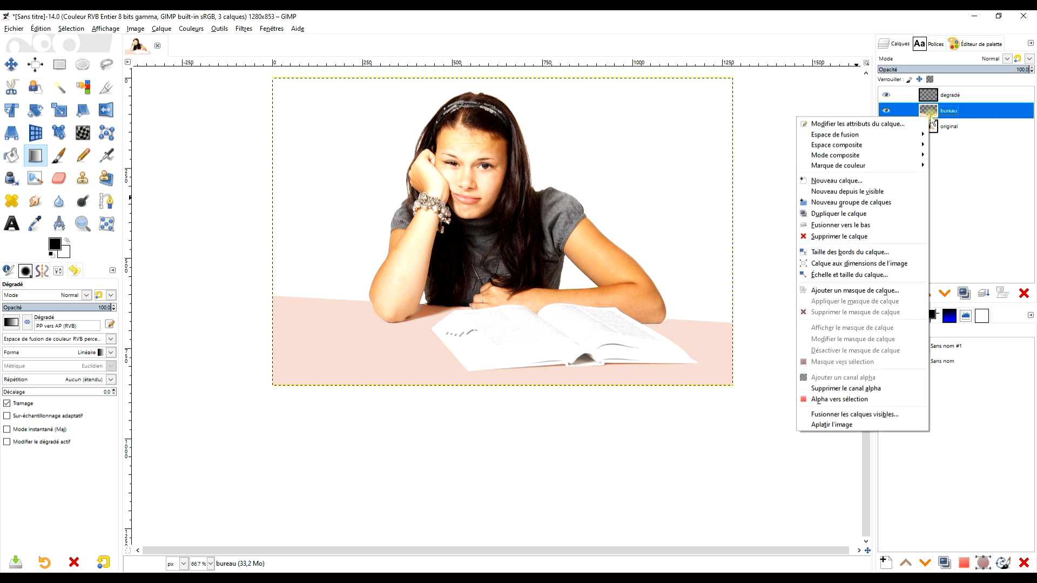
left_click(846, 403)
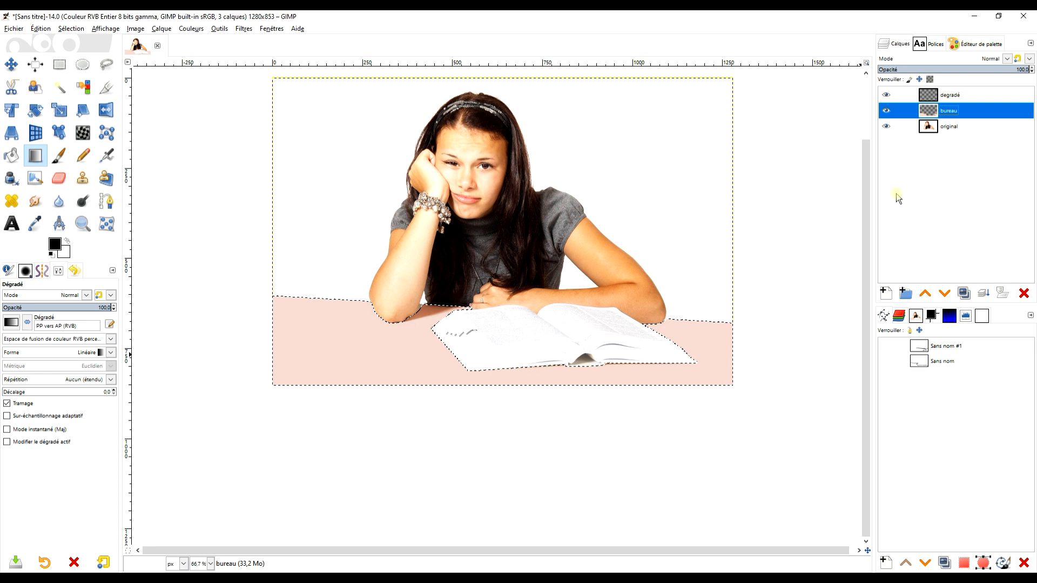
Draw a linear gradient about 303 px long from the desk's left edge on the degradé layer and reverse its direction.
left_click(929, 96)
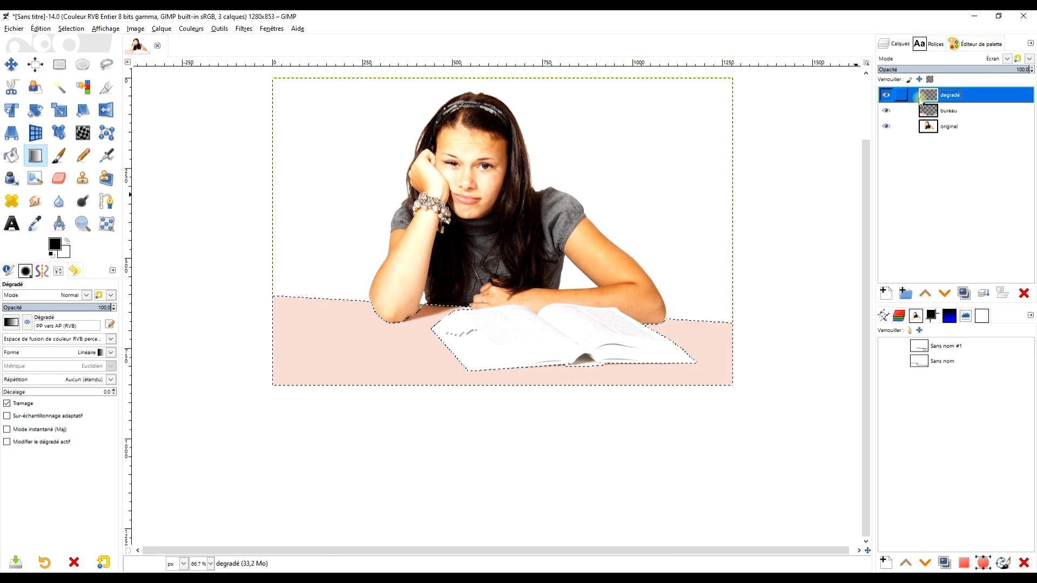
left_click_drag(277, 344, 385, 343)
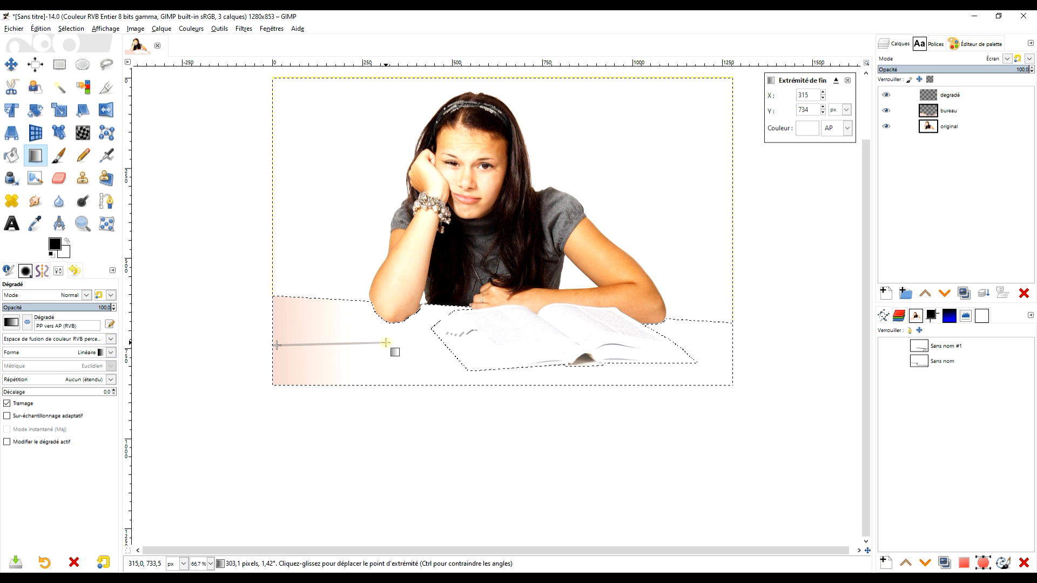
left_click(26, 324)
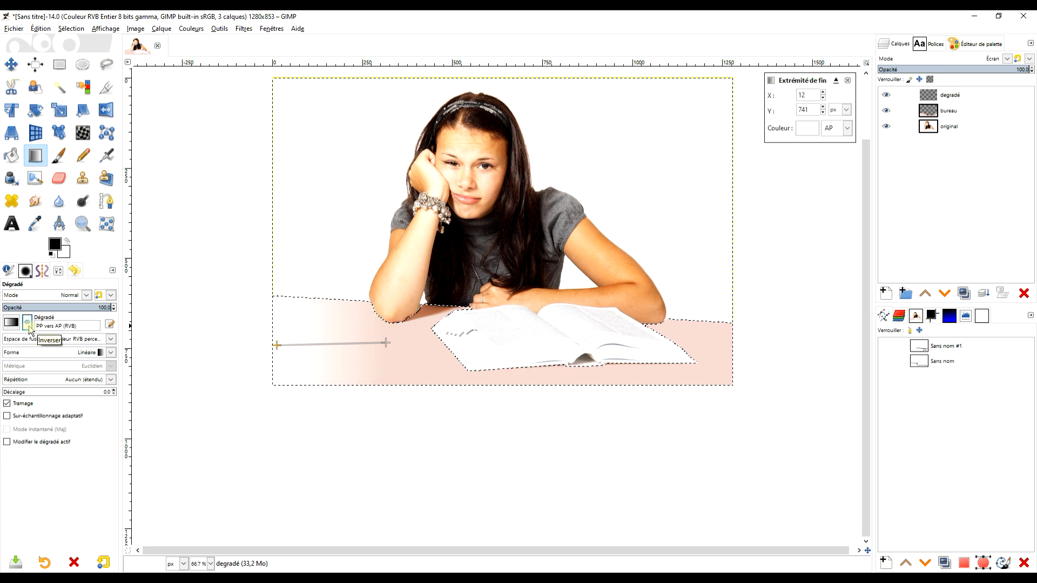
Adjust the gradient's endpoints to about 206, 748 for the start and -134, 831 for the end, and commit it.
left_click_drag(277, 345, 210, 359)
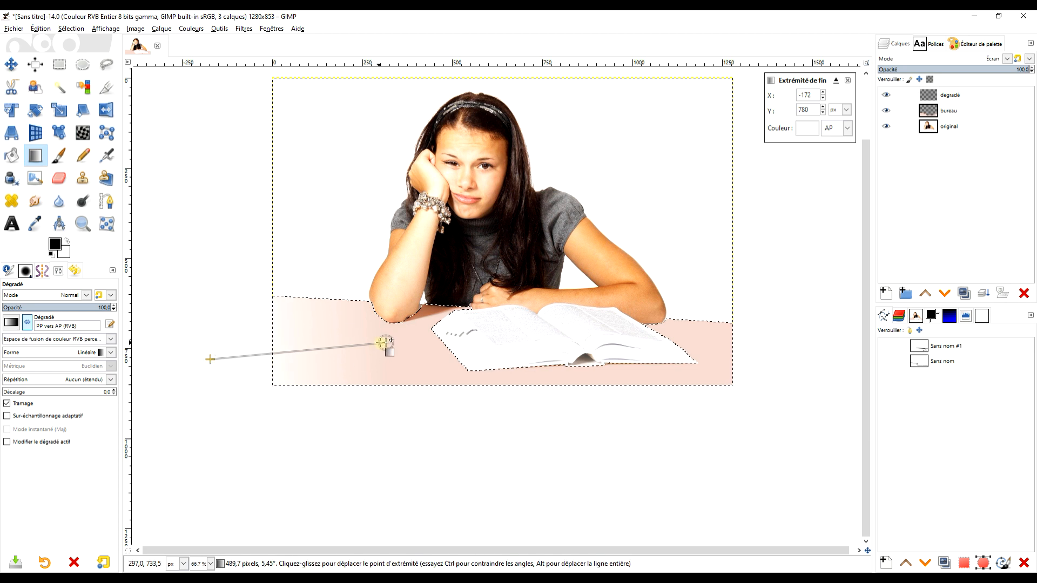
left_click_drag(385, 343, 349, 337)
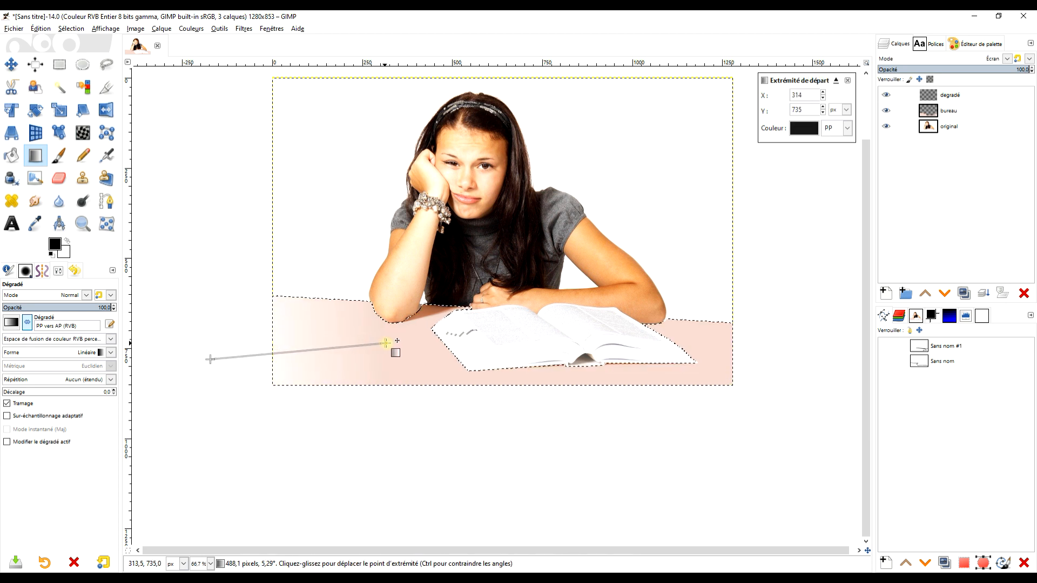
left_click_drag(210, 359, 224, 361)
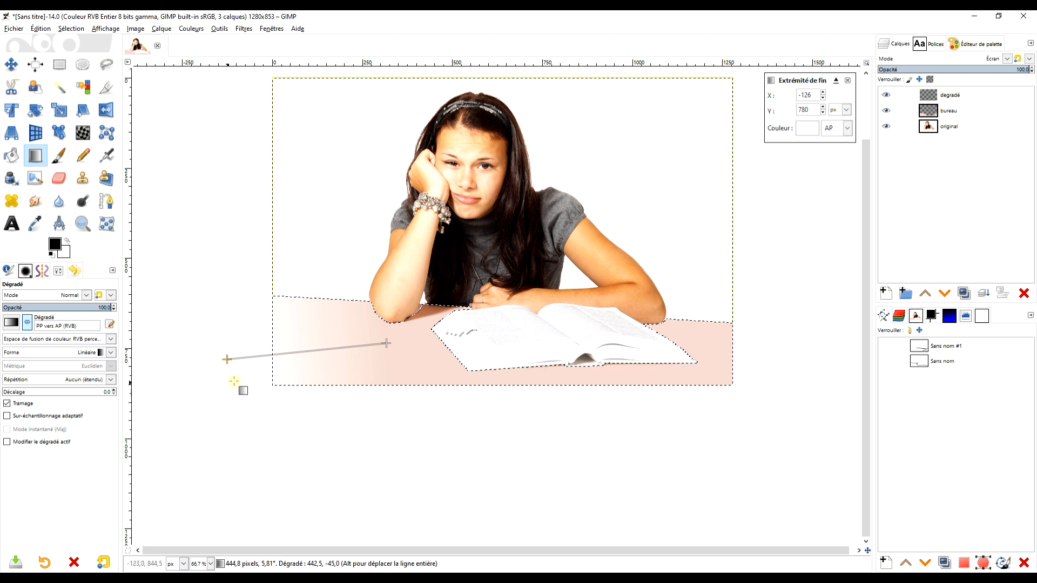
left_click_drag(227, 360, 224, 378)
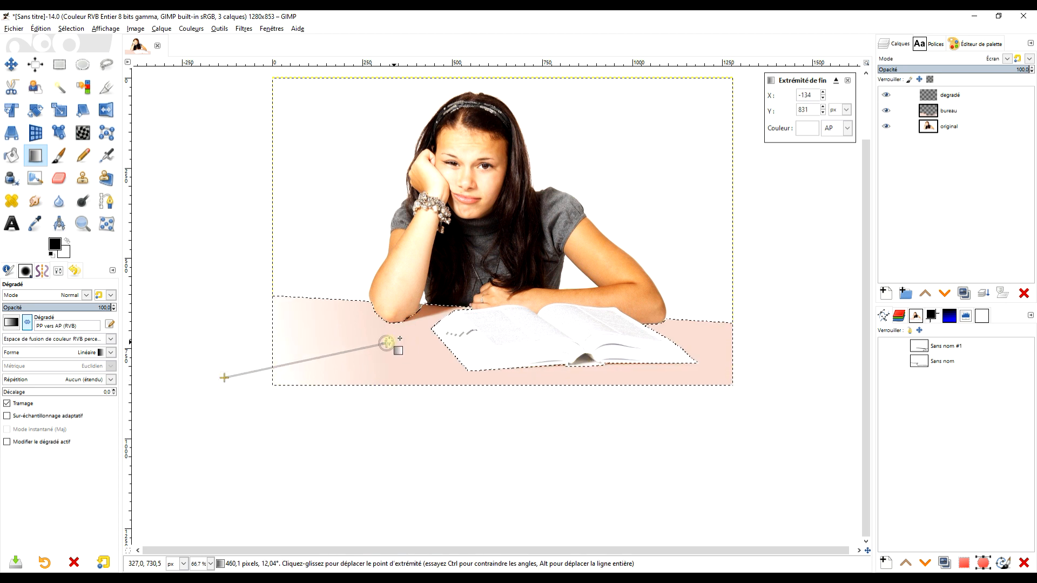
left_click_drag(386, 343, 365, 343)
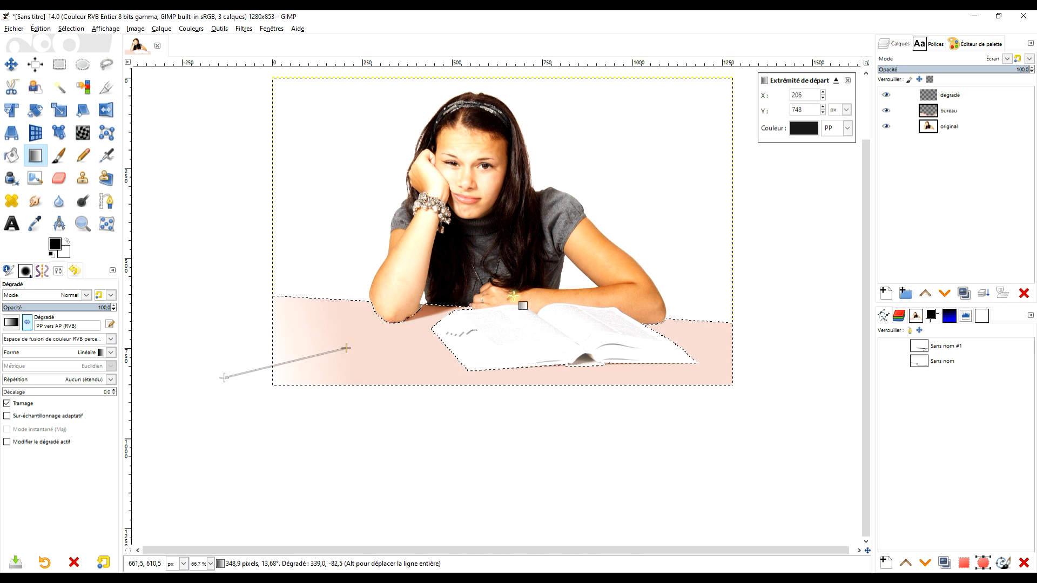
key("Return")
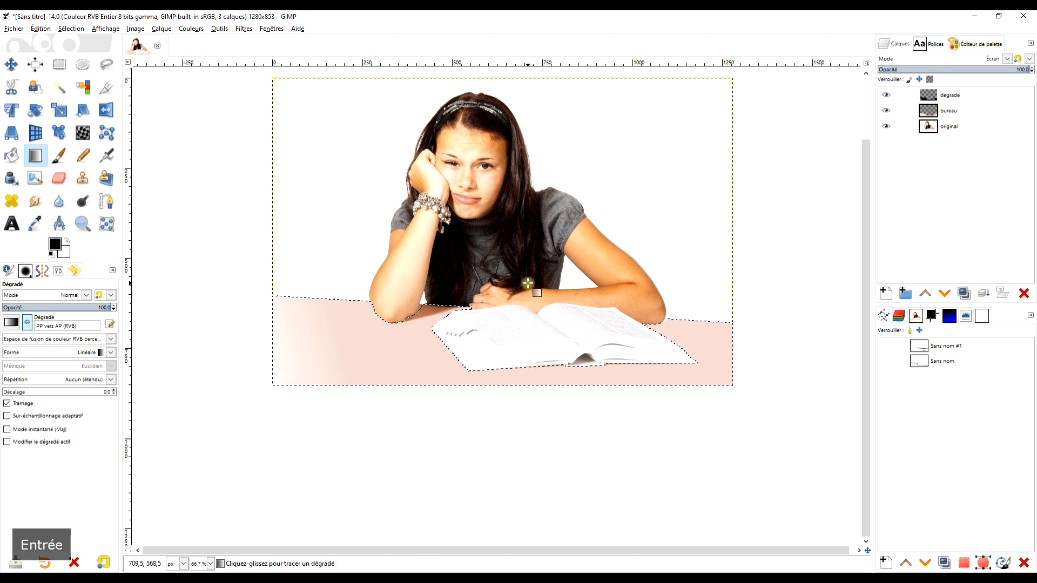
Lower the bureau layer's opacity to 32,7 and clear the desk selection.
left_click(998, 113)
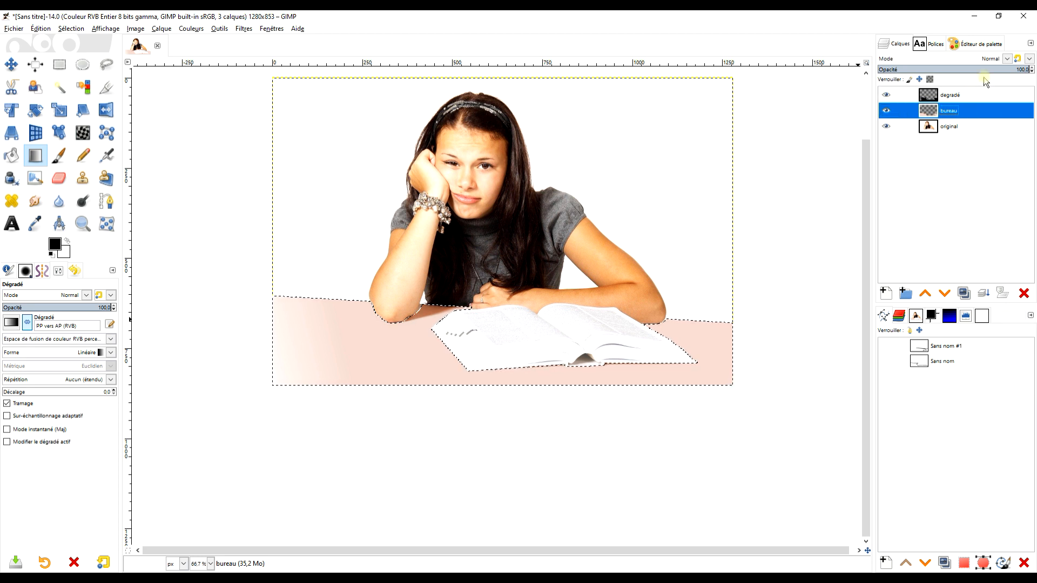
left_click_drag(989, 69, 927, 69)
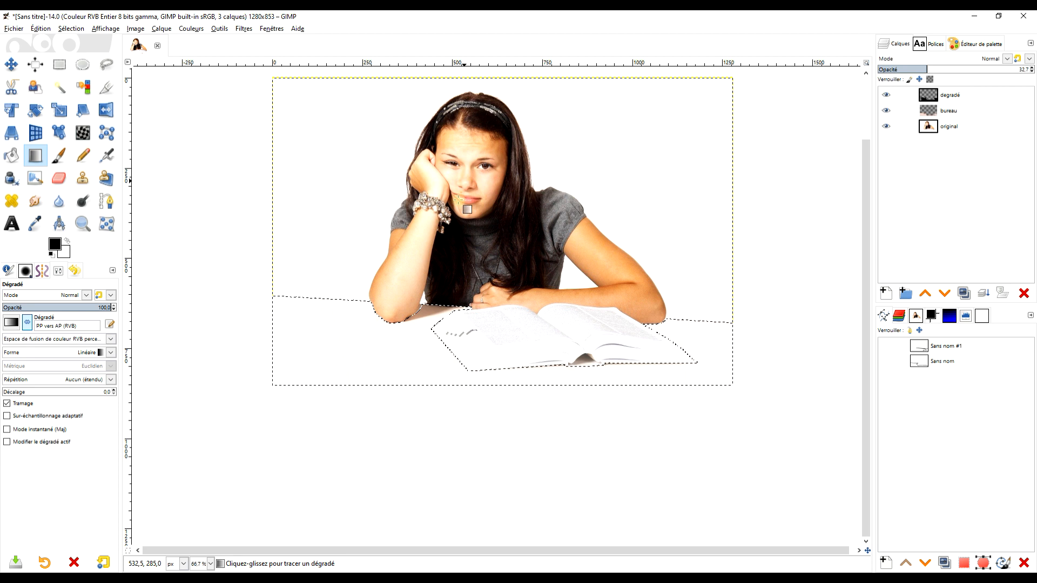
left_click(61, 29)
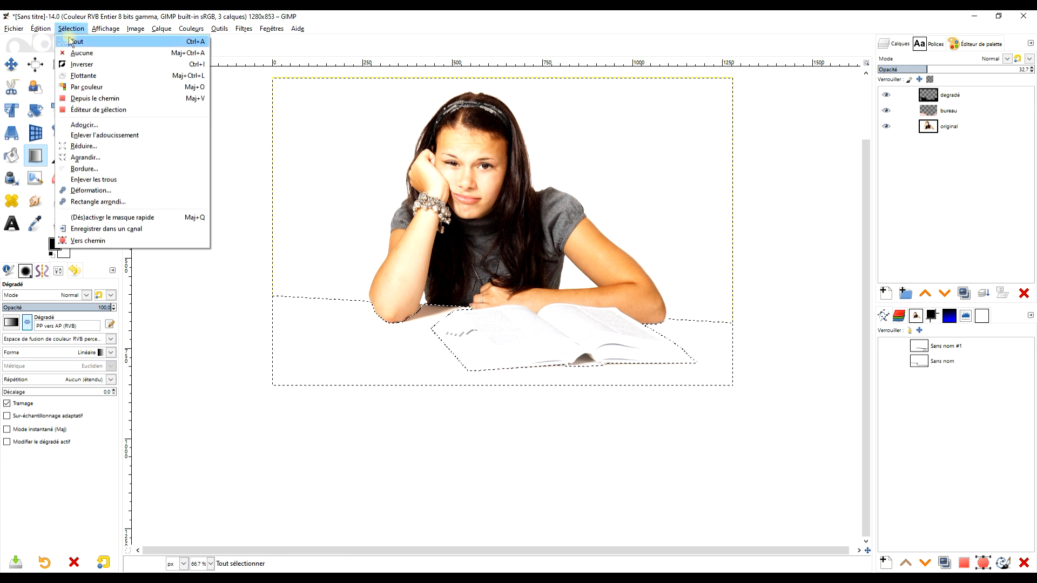
left_click(76, 51)
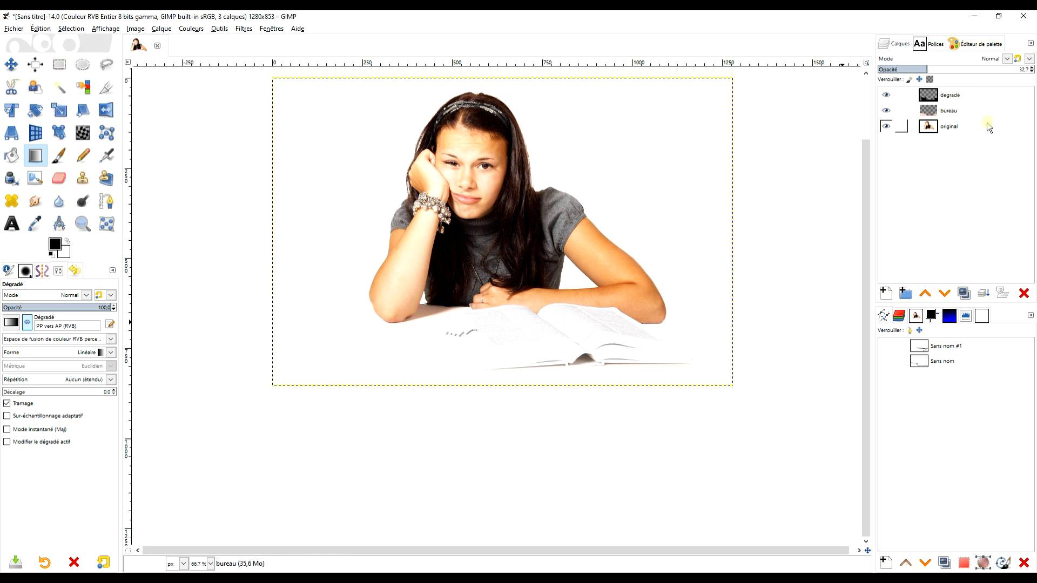
Reduce the bureau layer's opacity to 24,9 while checking the desk around the book up close.
left_click(914, 69)
mouse_move(914, 69)
left_mouse_down()
mouse_move(905, 69)
mouse_move(919, 69)
left_mouse_up()
scroll(571, 335, "up", 1)
left_click_drag(570, 334, 607, 362)
left_click_drag(915, 69, 916, 70)
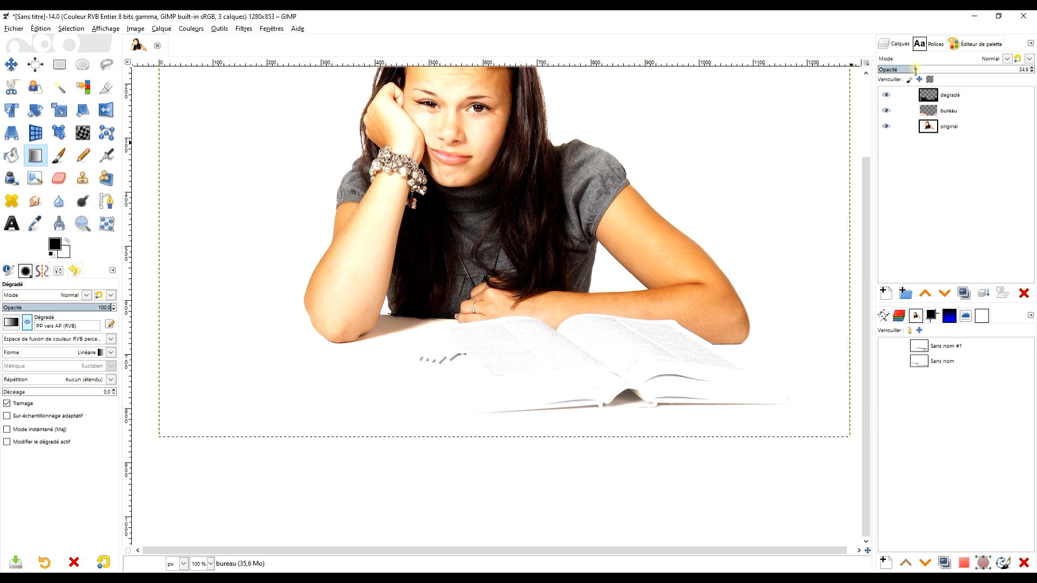
Fine-tune the bureau layer's opacity until the desk around the book has only a pale pink tint.
scroll(684, 340, "down", 2)
scroll(639, 348, "up", 2)
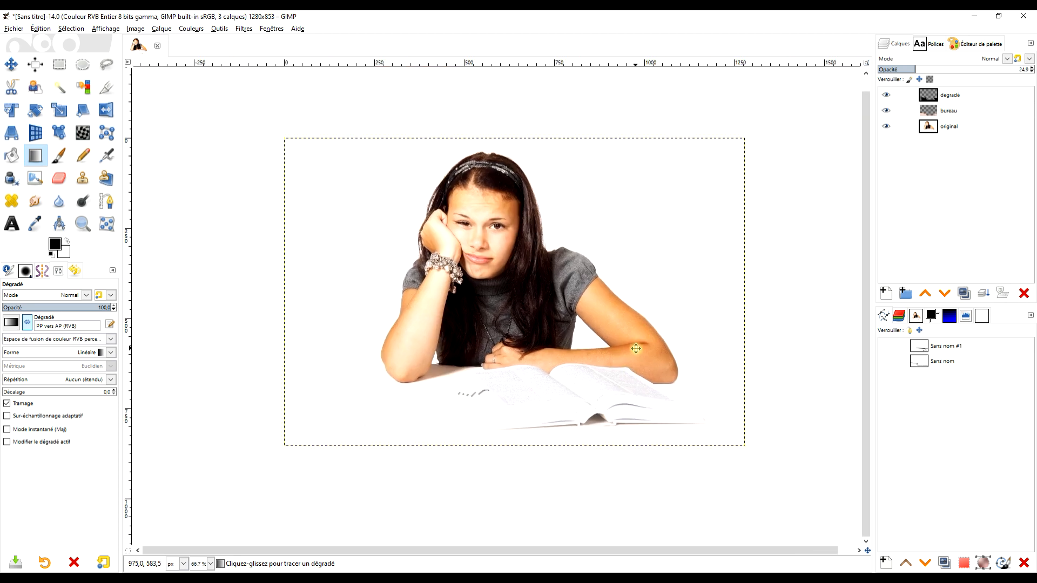
left_click_drag(639, 345, 672, 376)
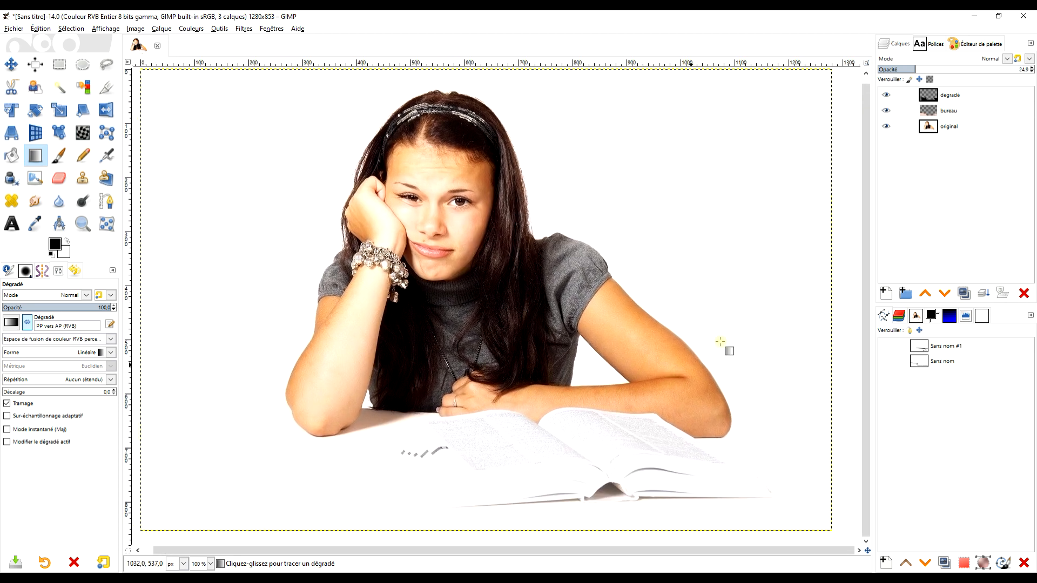
left_click(948, 70)
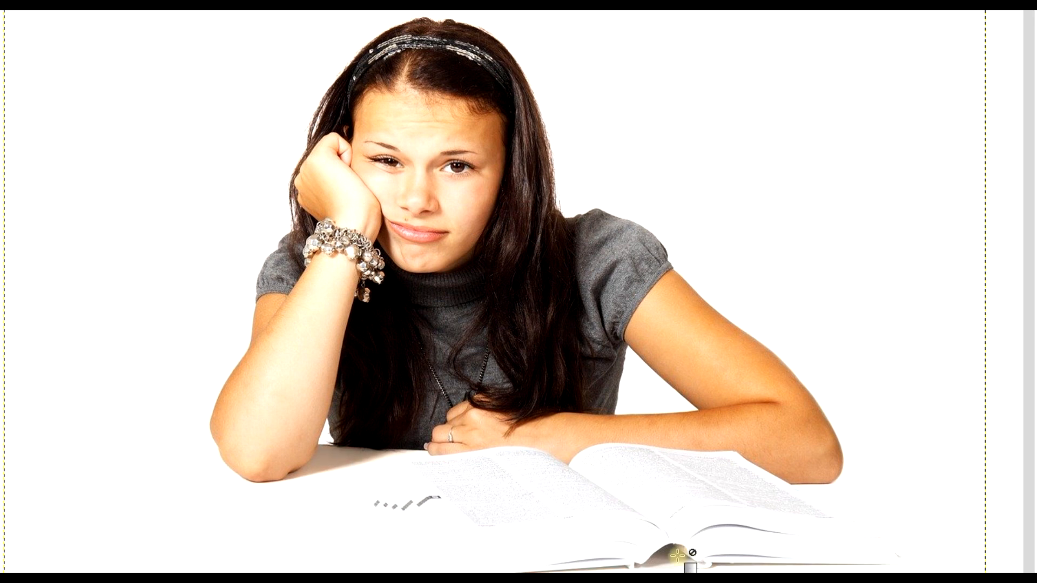
left_click(1036, 60)
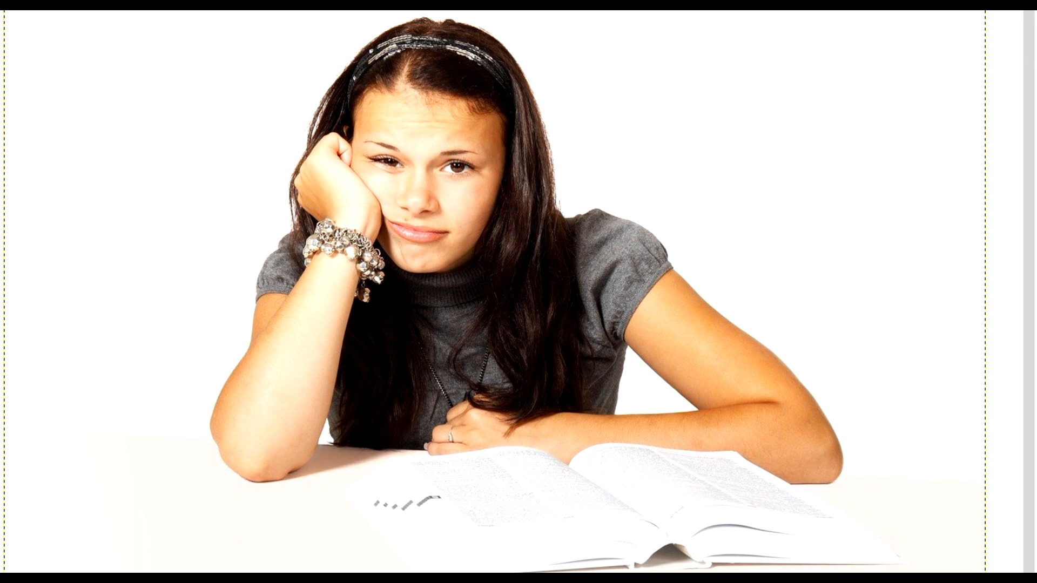
left_click(1036, 60)
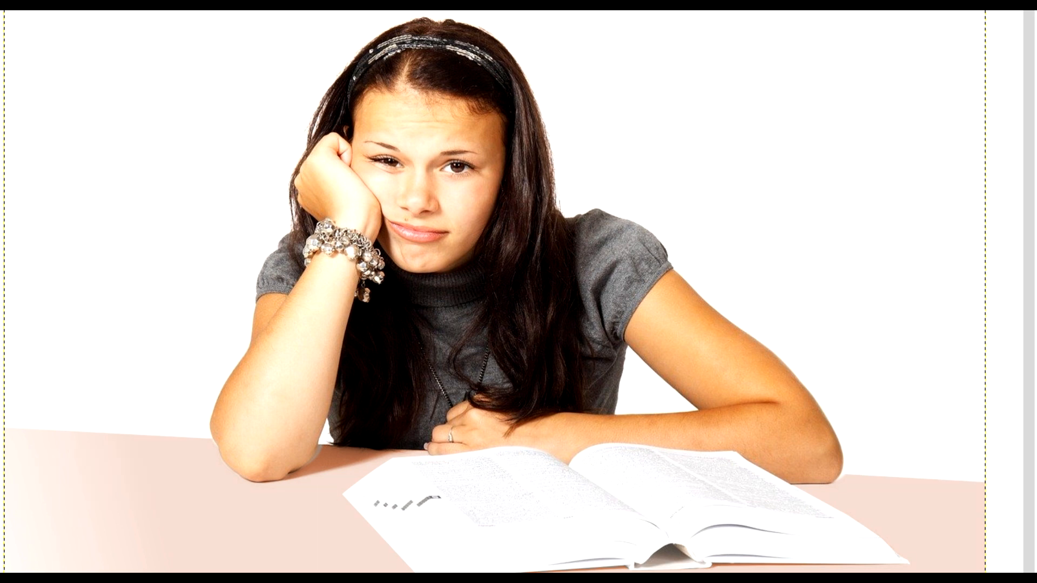
left_click(1036, 60)
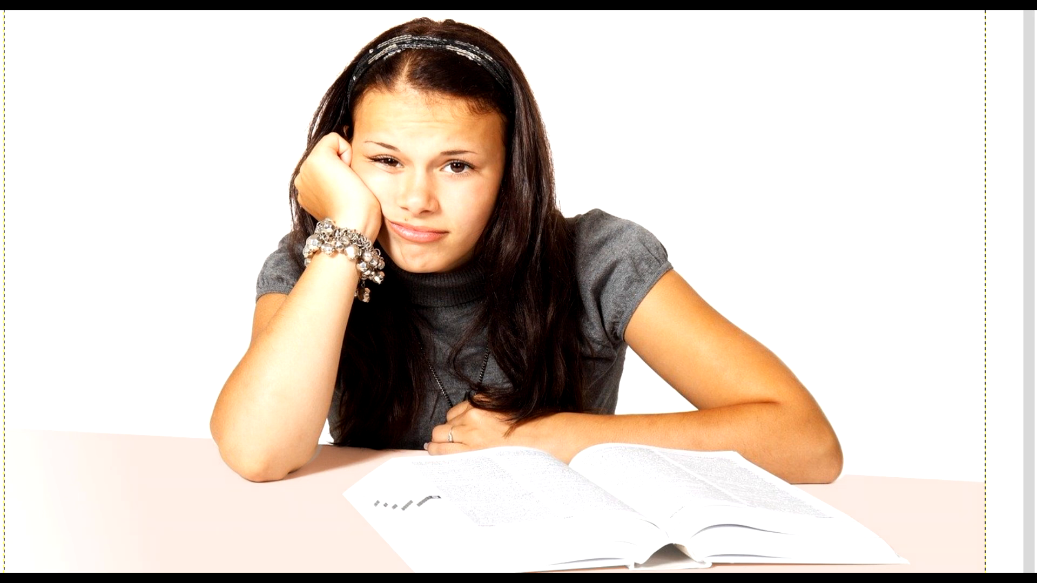